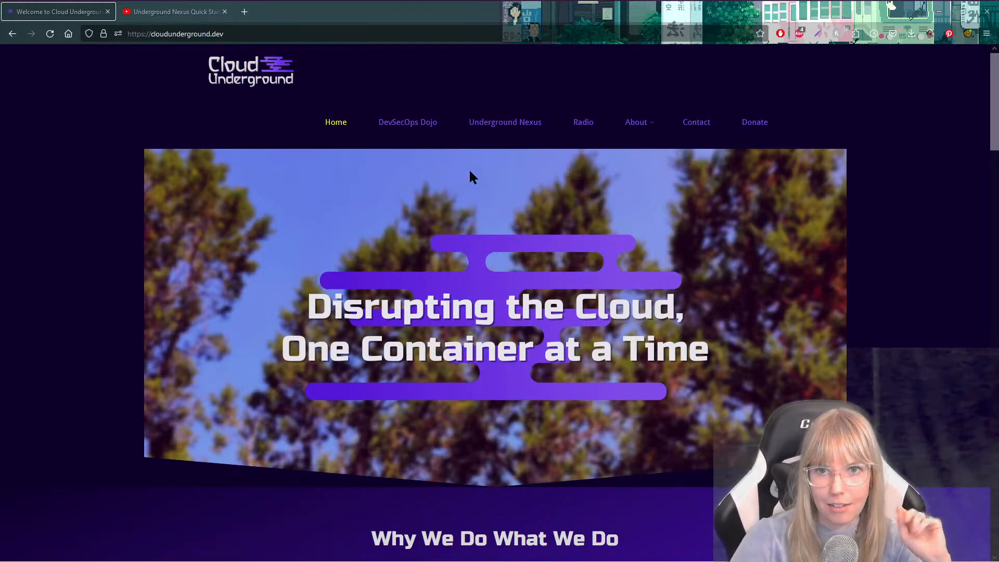
# Open the Underground Nexus page on the Cloud Underground site and read its introduction.
pyautogui.click(508, 131)
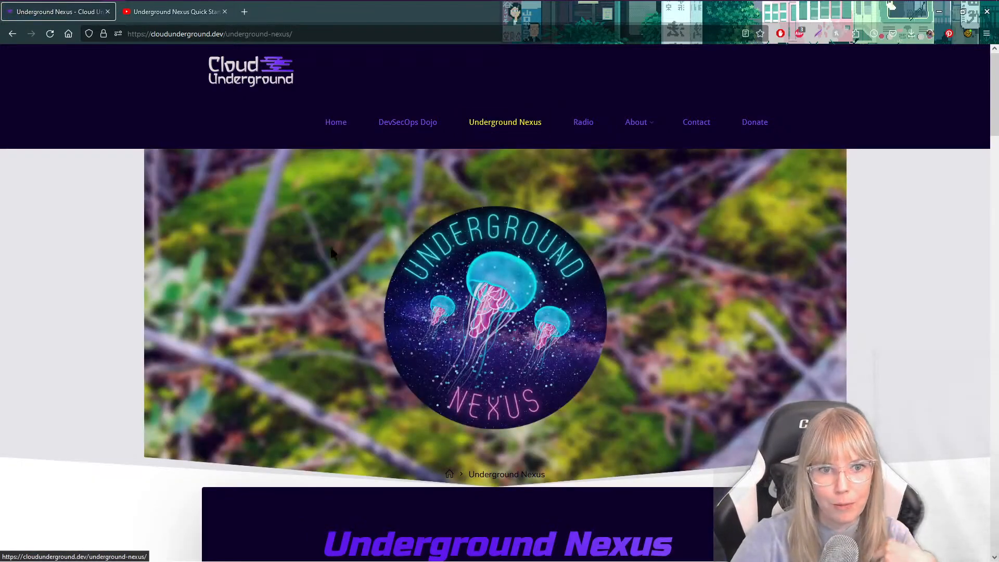
pyautogui.scroll(-5, 116, 197)
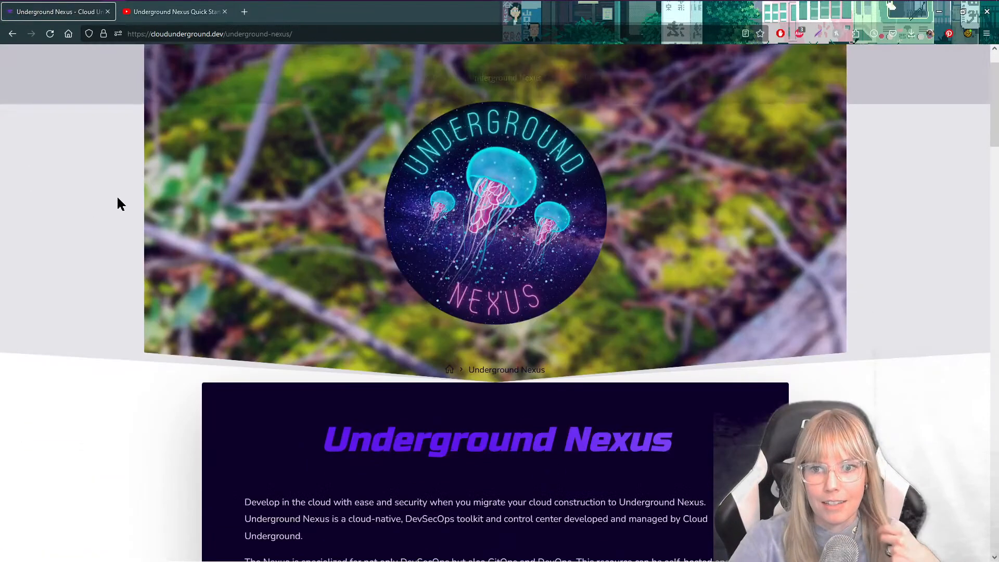
pyautogui.scroll(-1, 117, 195)
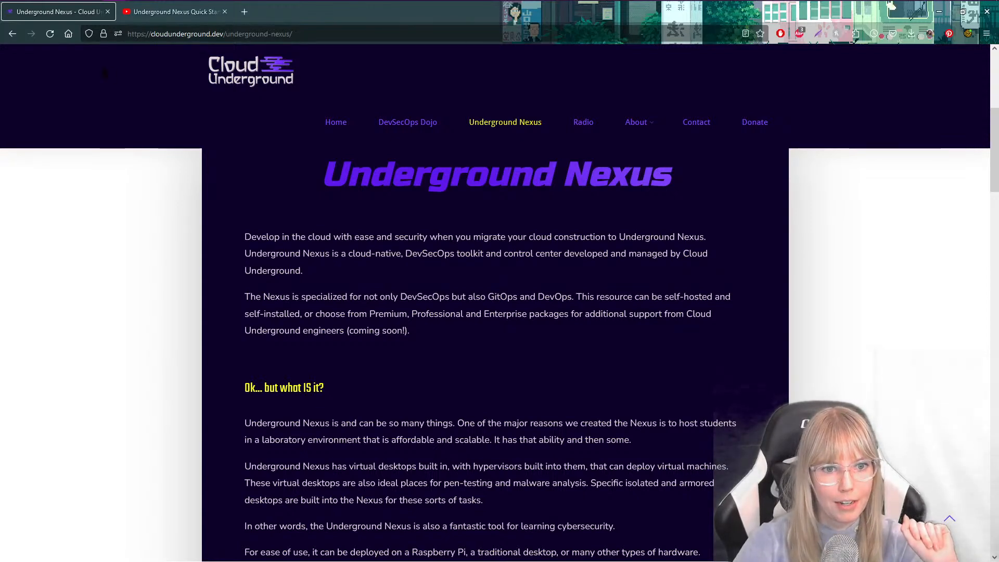
# Switch to the underground-nexus GitHub repository and view the file list at the start of the page.
pyautogui.click(940, 13)
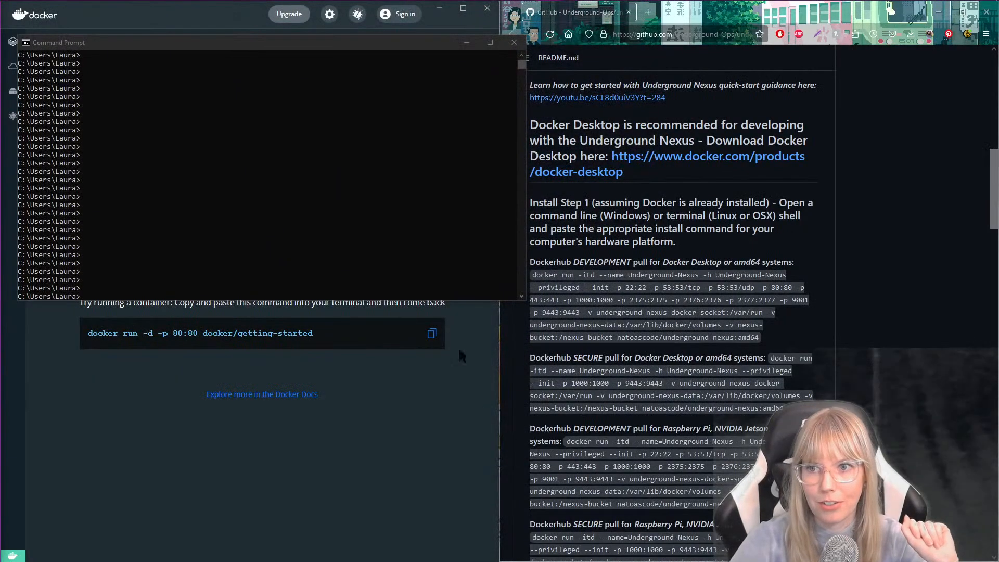
pyautogui.click(873, 221)
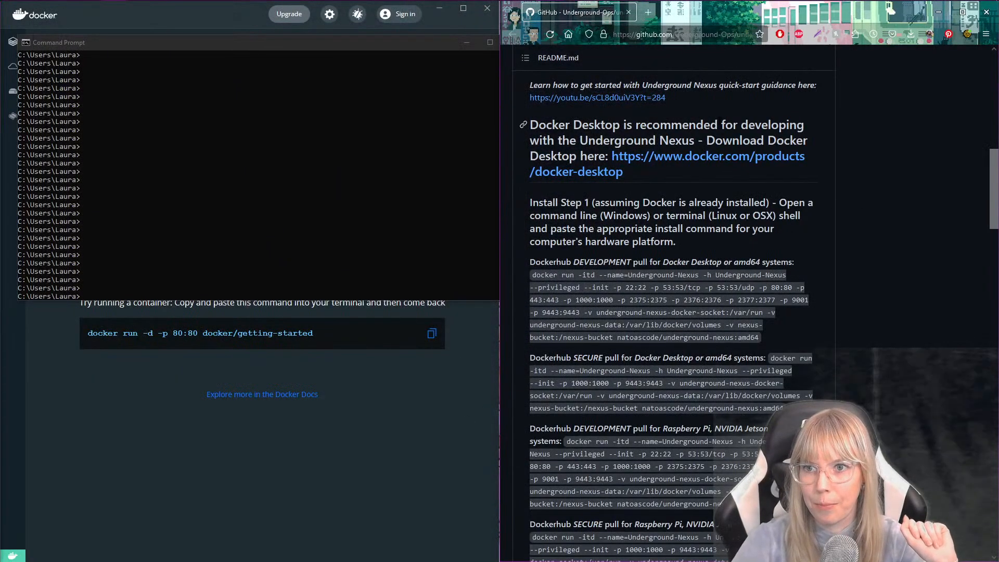
pyautogui.scroll(3, 870, 217)
pyautogui.scroll(6, 719, 152)
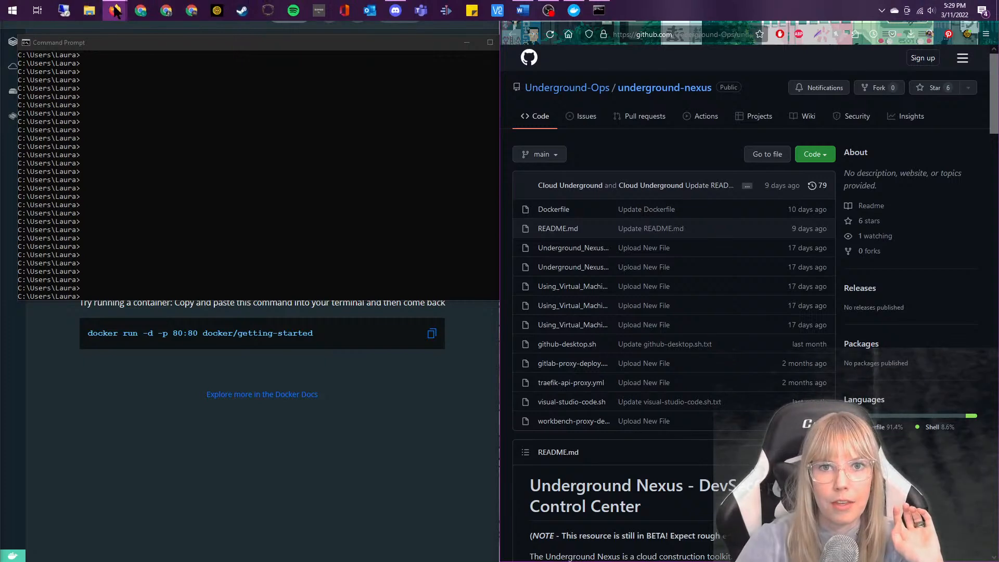
# Return to the Cloud Underground website, go to its home page and reopen the Underground Nexus page.
pyautogui.moveTo(114, 11)
pyautogui.click(228, 62)
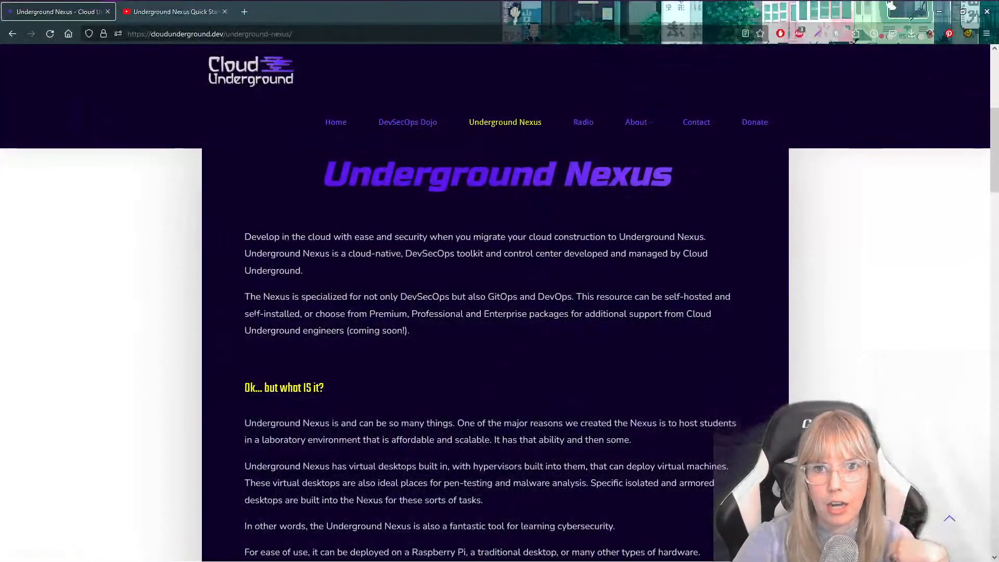
pyautogui.click(264, 73)
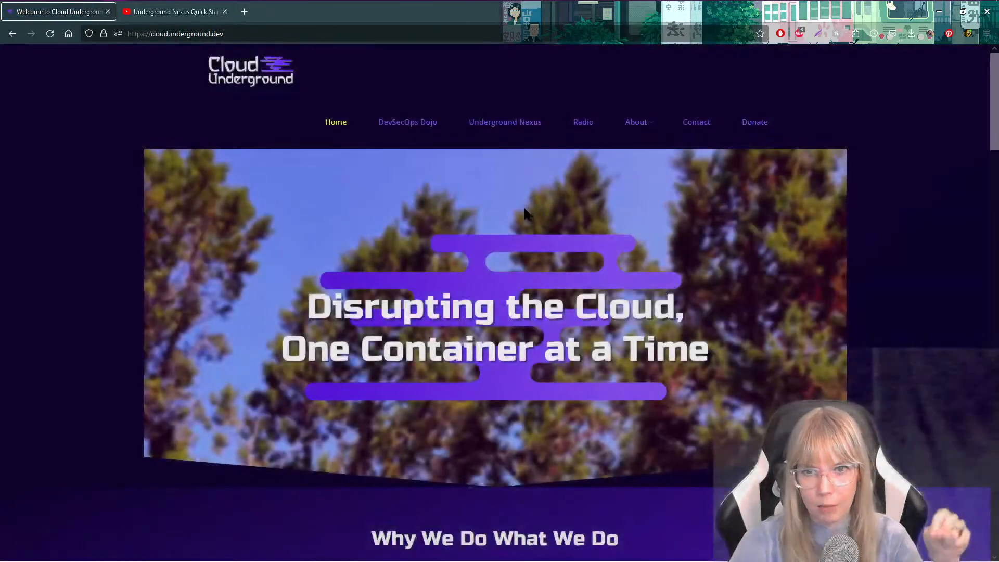
pyautogui.click(498, 131)
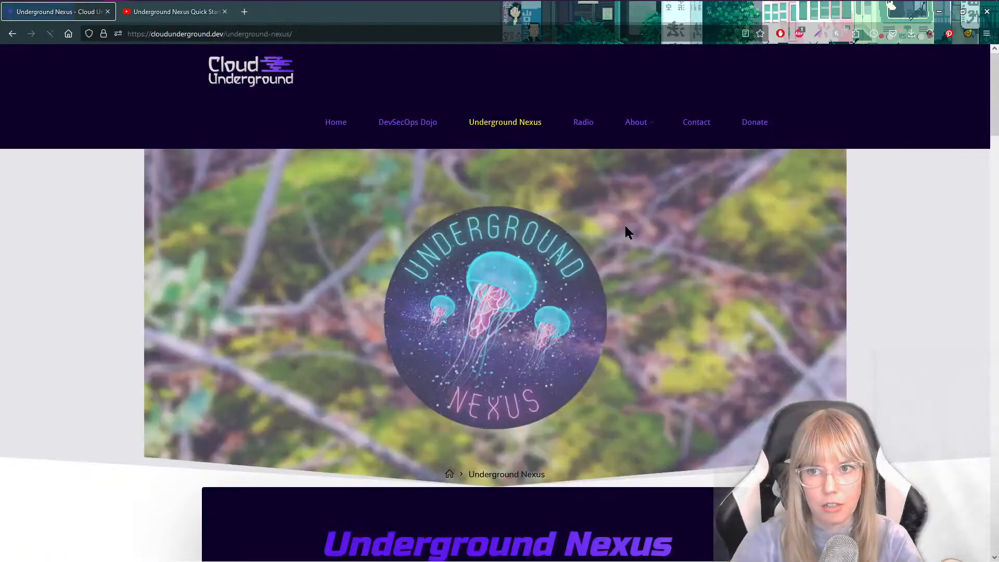
# Review the Underground Nexus page's description, download link, toolkit features and the Education, Small Business and Enterprise sections.
pyautogui.scroll(-5, 827, 322)
pyautogui.scroll(-3, 823, 322)
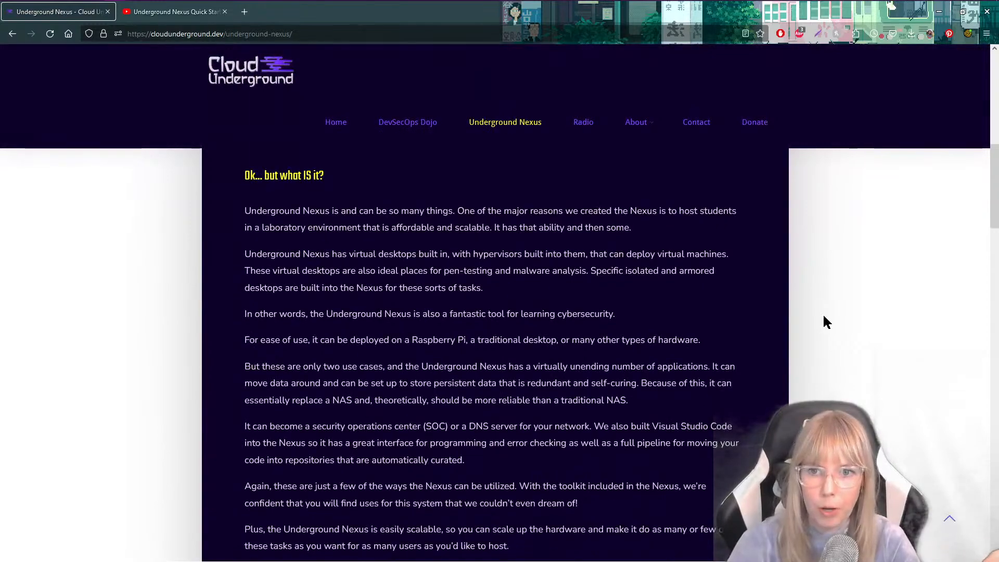
pyautogui.scroll(-7, 828, 322)
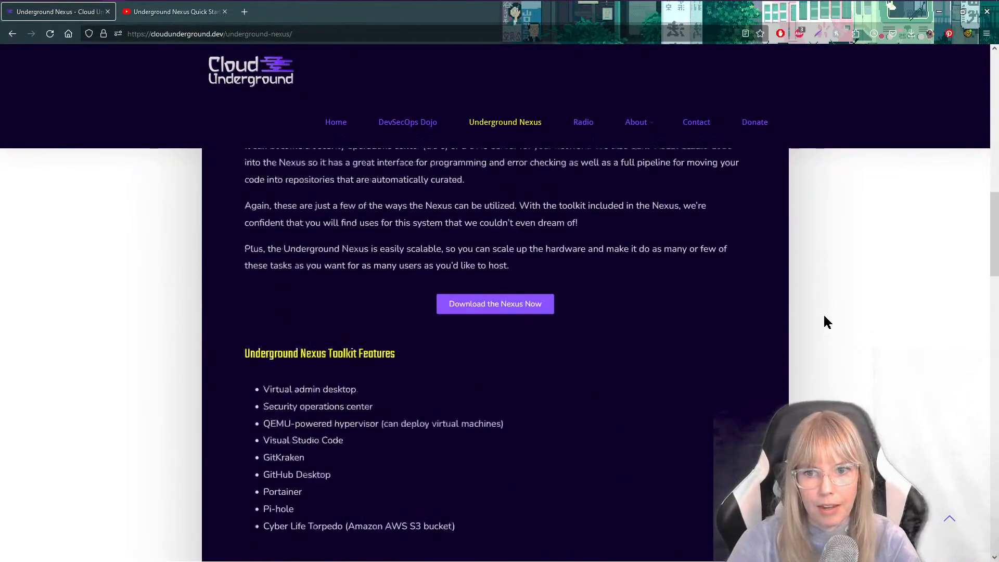
pyautogui.scroll(4, 827, 323)
pyautogui.scroll(-16, 827, 323)
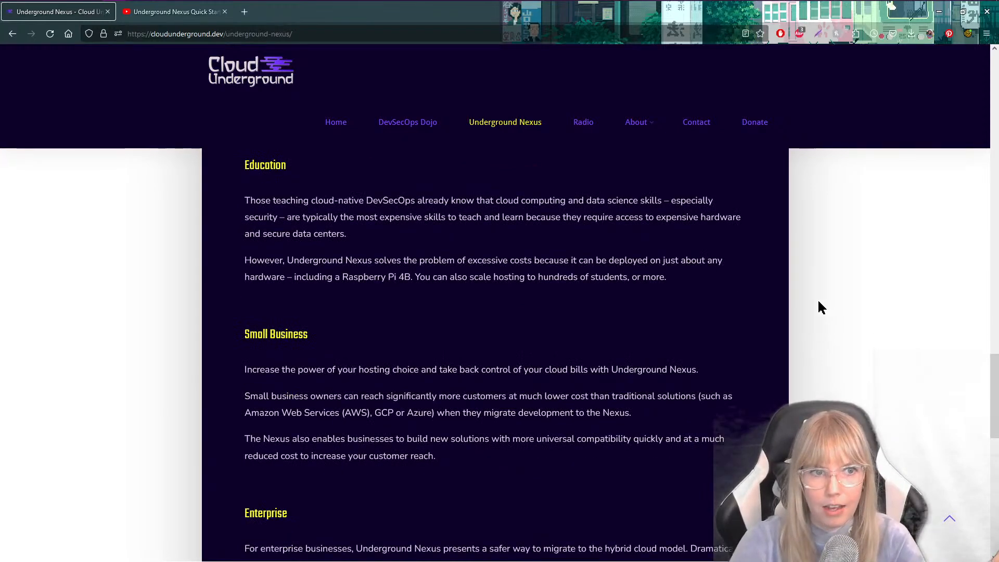
pyautogui.scroll(-10, 439, 244)
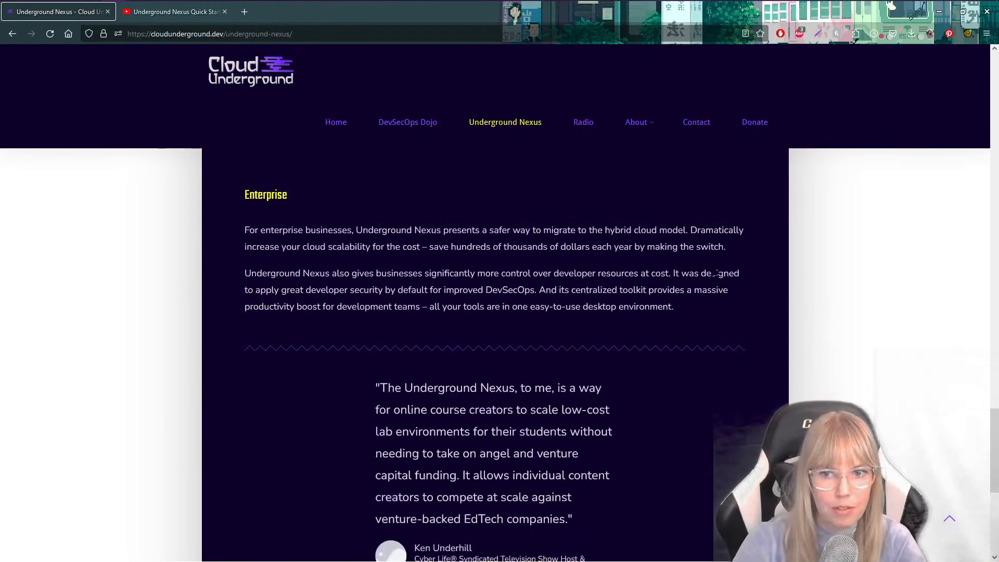
pyautogui.scroll(20, 813, 269)
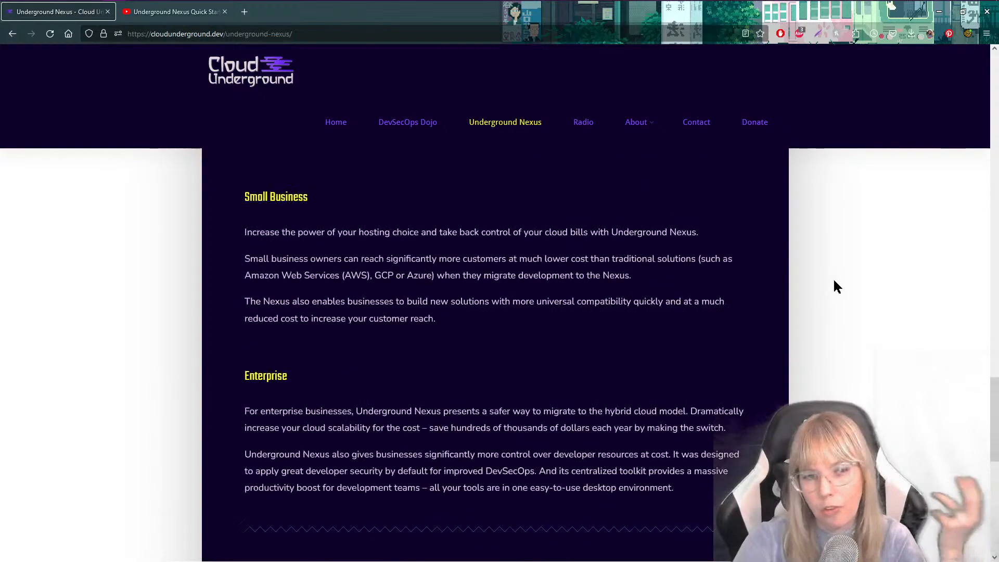
pyautogui.scroll(15, 837, 280)
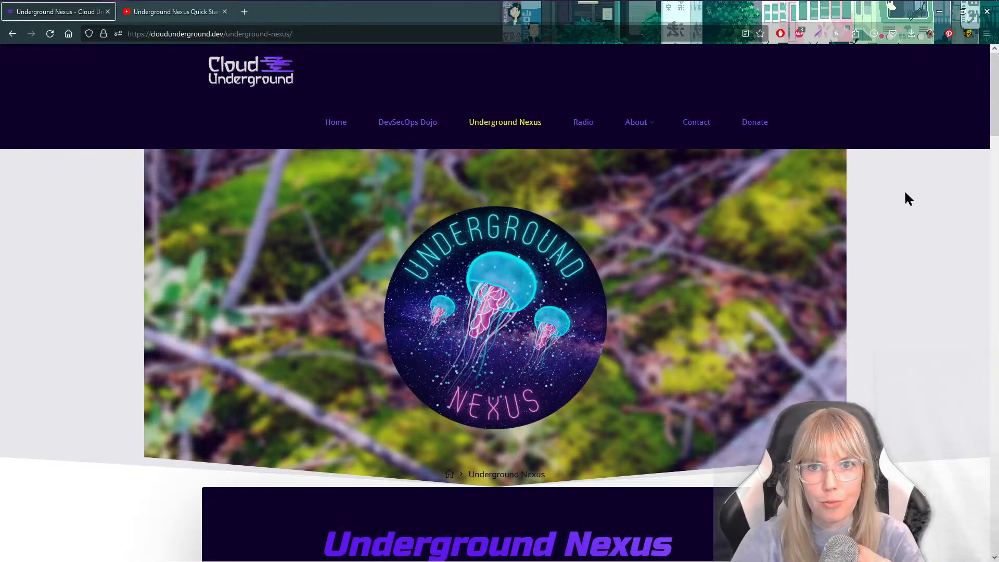
# Bring Docker Desktop forward beside the GitHub repository and examine the README's Docker Desktop recommendation and download link.
pyautogui.click(939, 12)
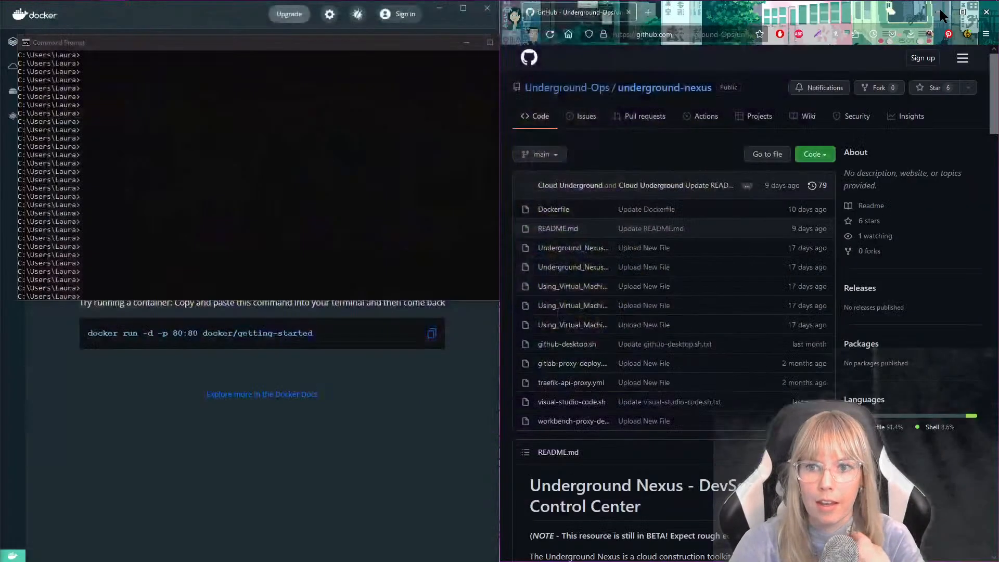
pyautogui.click(420, 486)
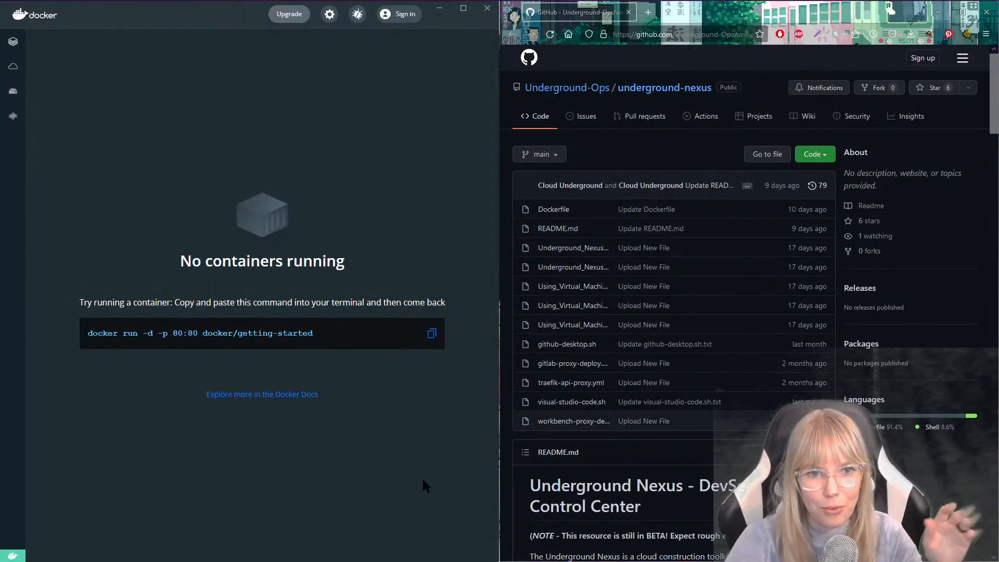
pyautogui.scroll(-6, 671, 312)
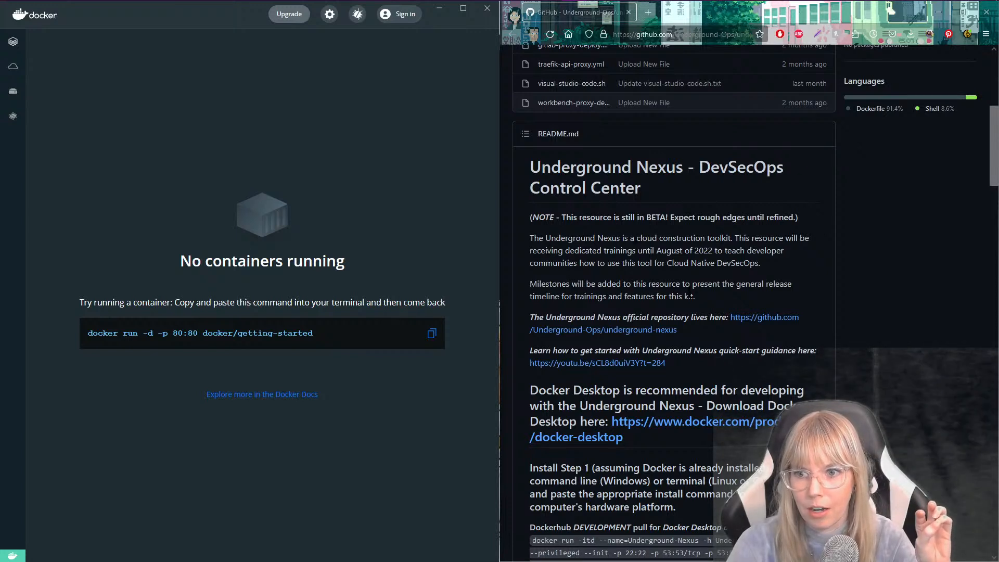
pyautogui.moveTo(530, 390); pyautogui.dragTo(623, 437)
pyautogui.click(853, 388)
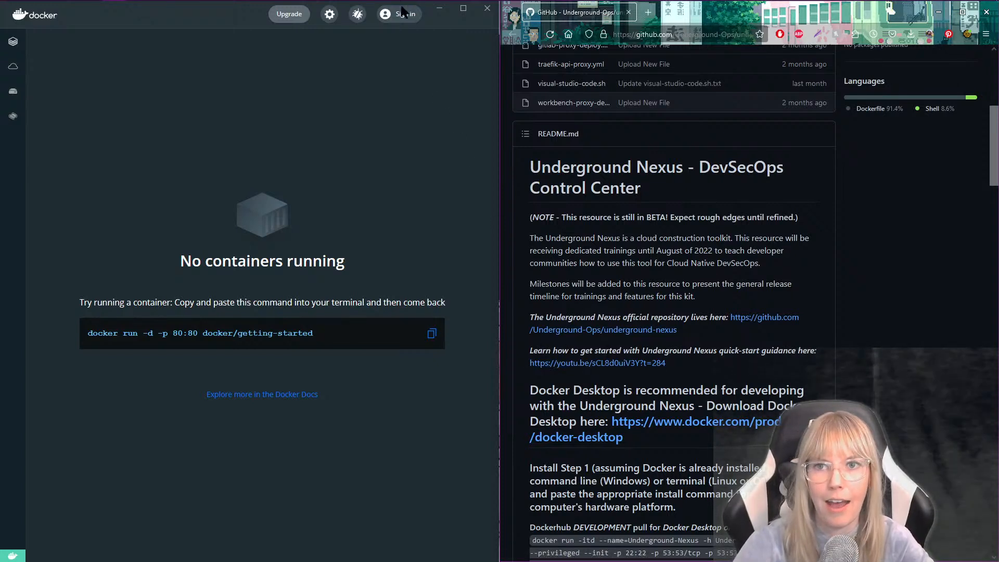
# View the Underground Nexus Quick Start Guidance video on YouTube, and return to the GitHub README.
pyautogui.moveTo(401, 7)
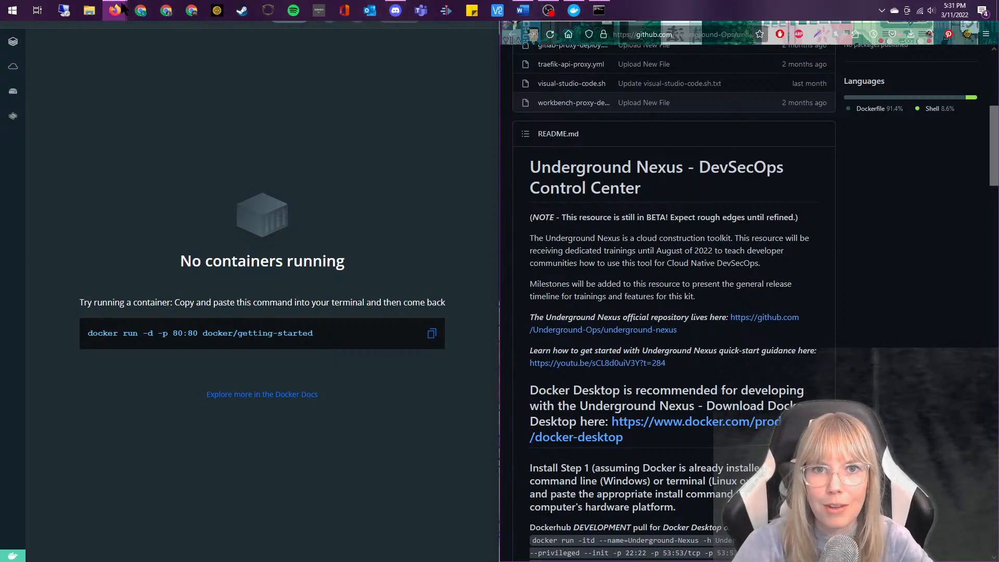
pyautogui.moveTo(119, 15)
pyautogui.click(229, 60)
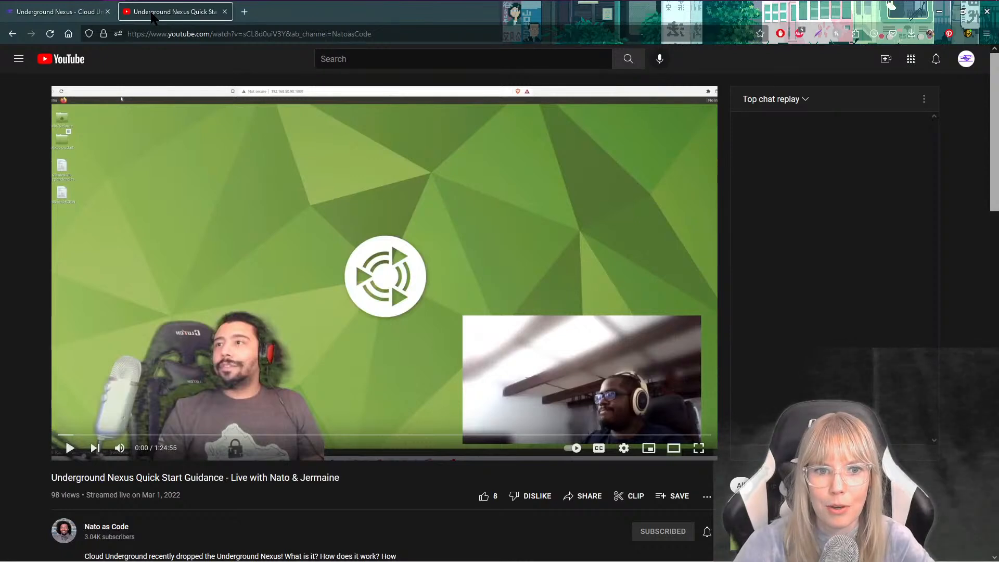
pyautogui.click(86, 15)
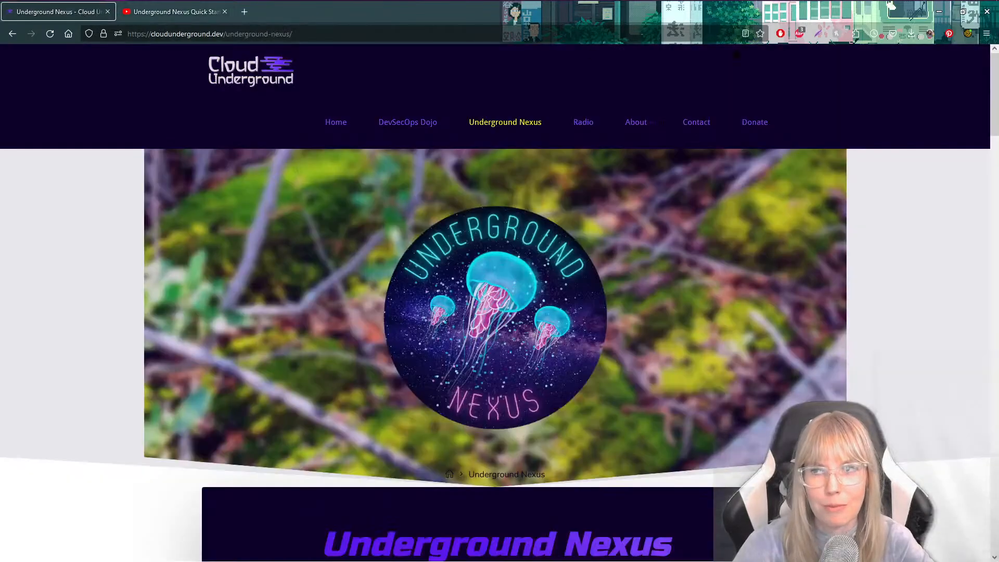
pyautogui.click(939, 12)
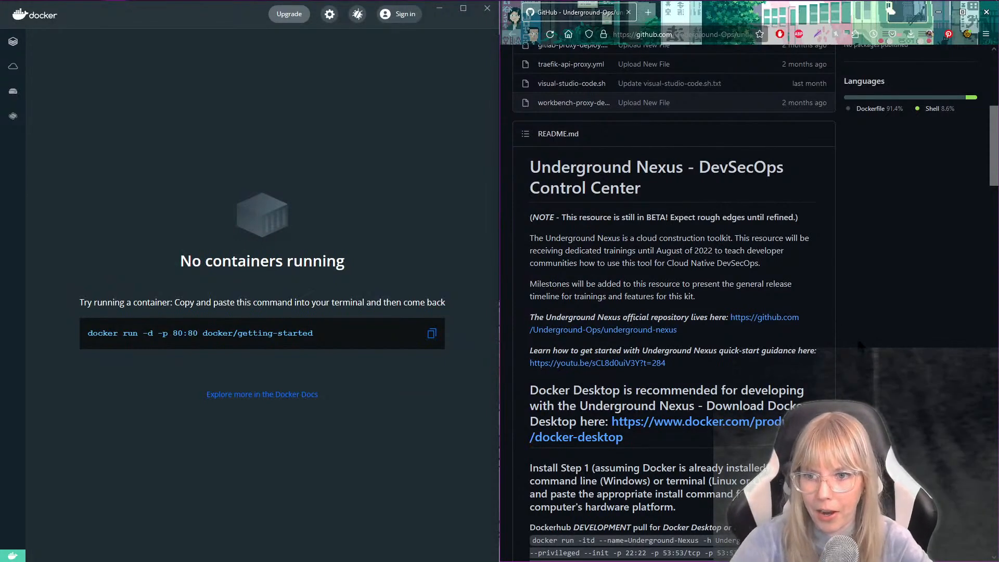
# Go to Install Step 1 in the README and bring up a Command Prompt window for the install command.
pyautogui.scroll(-3, 860, 345)
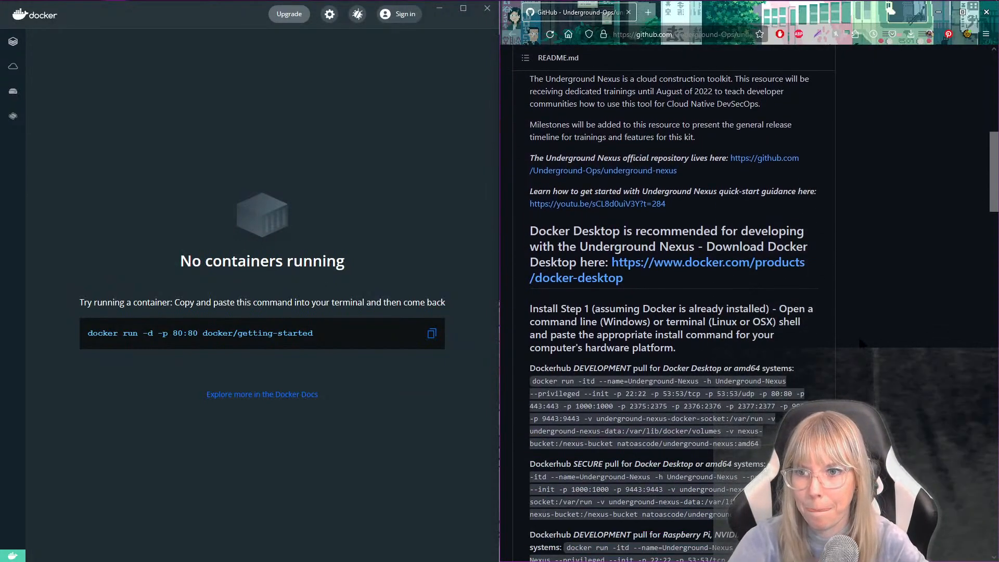
pyautogui.scroll(-1, 861, 343)
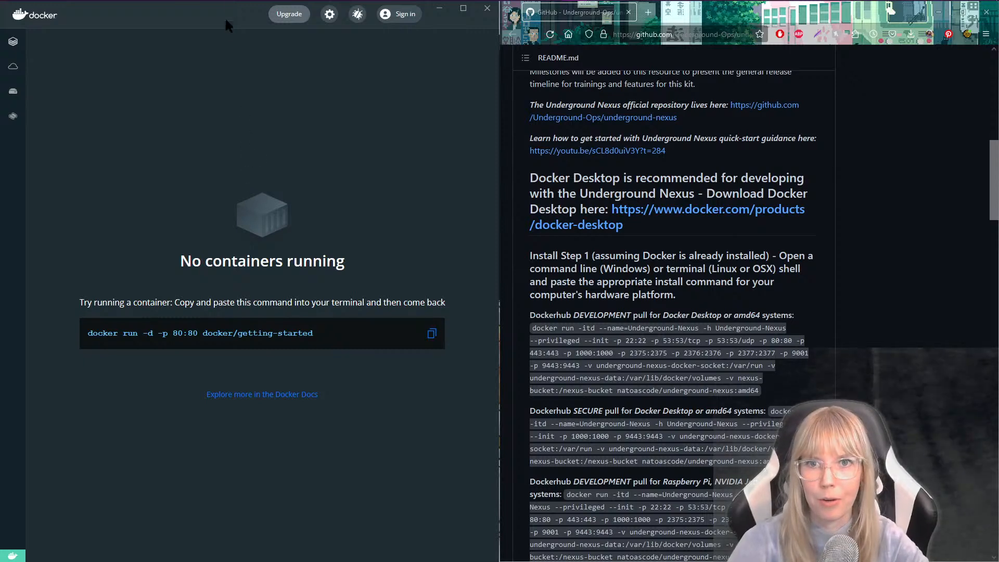
pyautogui.click(599, 11)
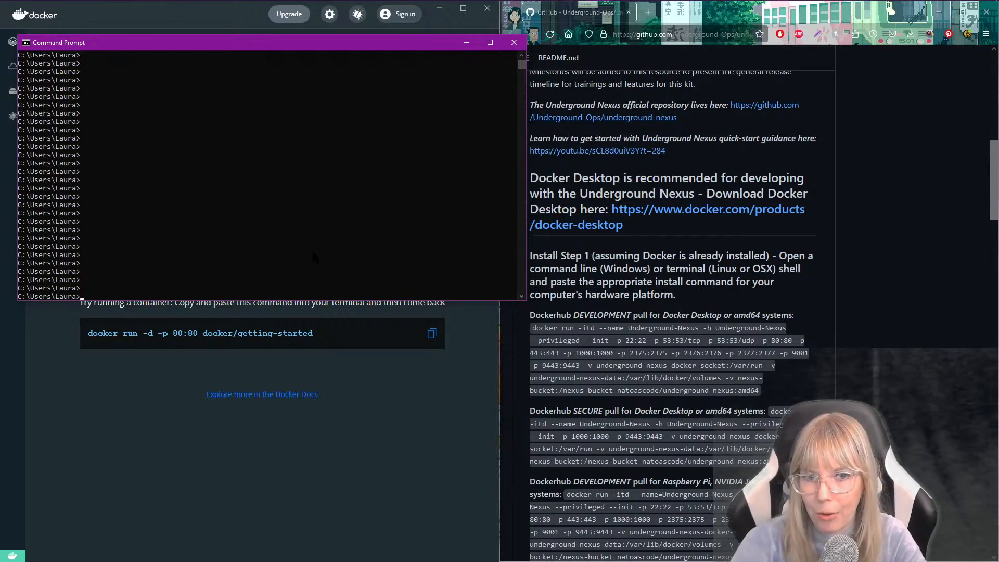
pyautogui.click(630, 360)
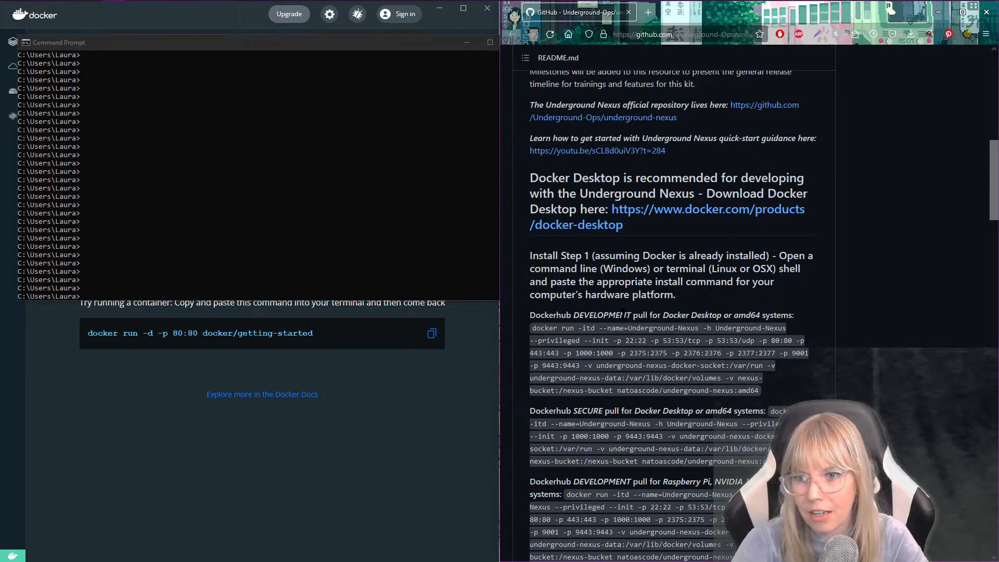
# Copy the Dockerhub SECURE pull command for Docker Desktop or amd64 systems from the README.
pyautogui.scroll(-3, 672, 312)
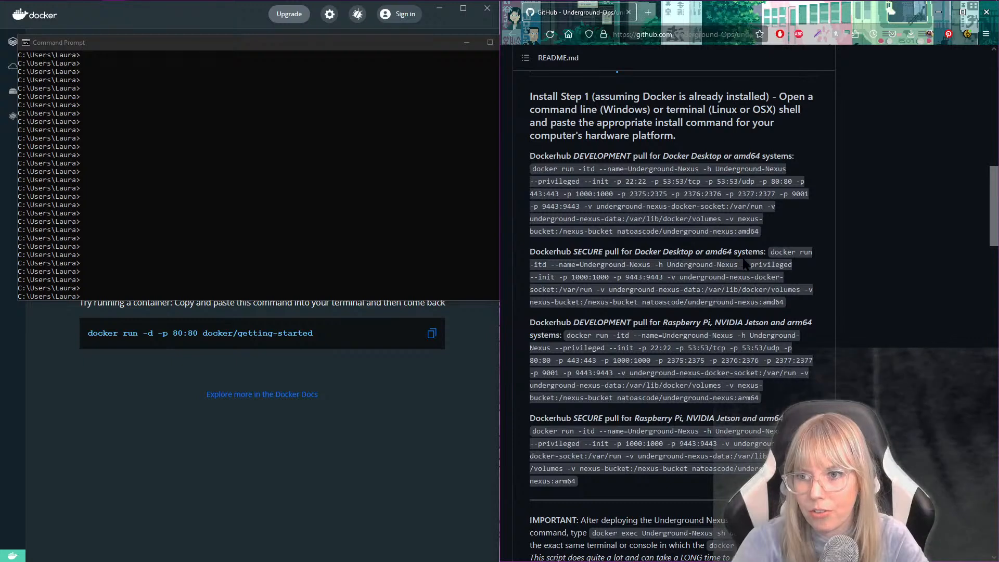
pyautogui.moveTo(770, 252); pyautogui.dragTo(809, 307)
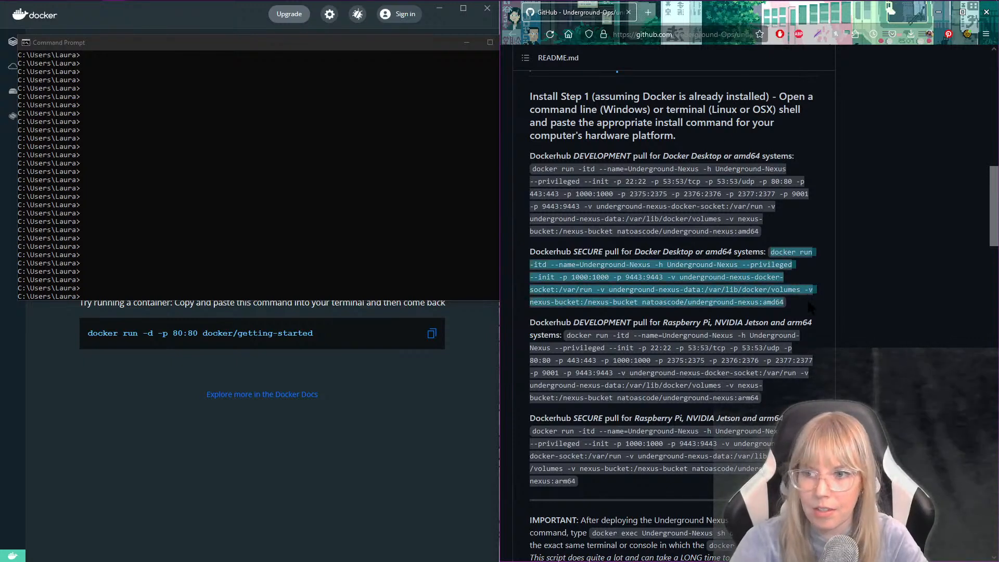
pyautogui.rightClick(716, 284)
pyautogui.click(738, 297)
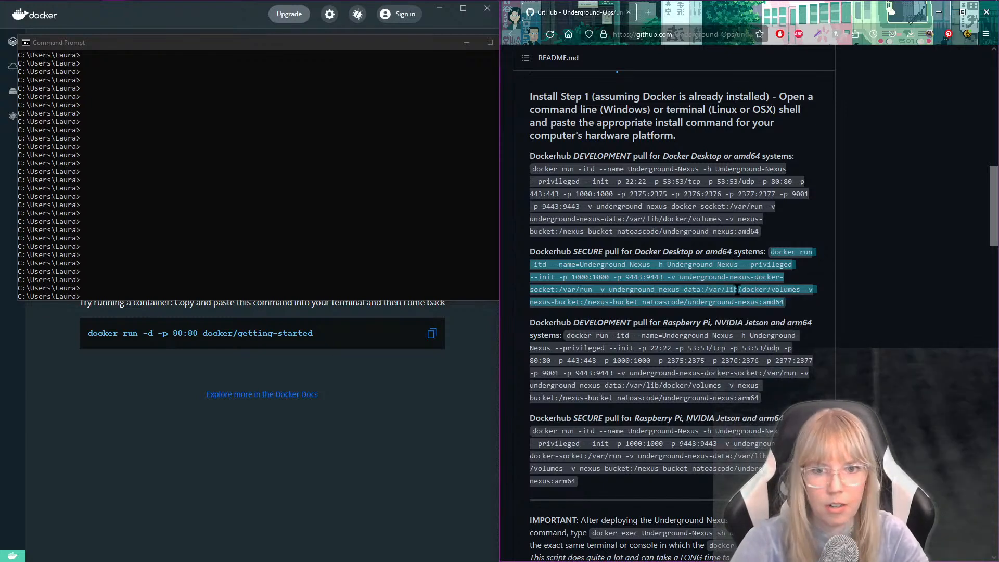
# Run the copied docker run command for natoascode/underground-nexus:amd64 in Command Prompt.
pyautogui.click(321, 255)
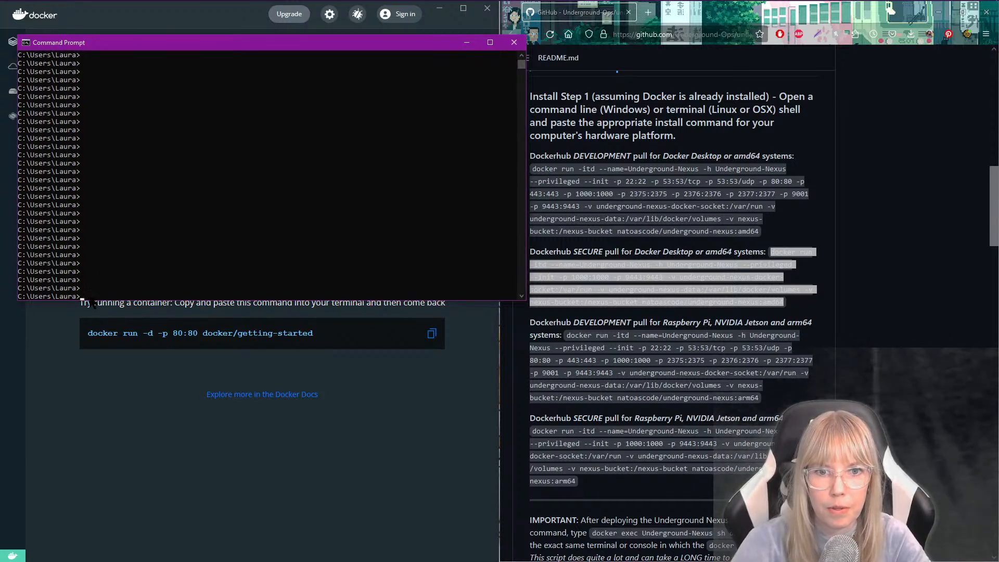
pyautogui.hotkey('ctrl', 'v')
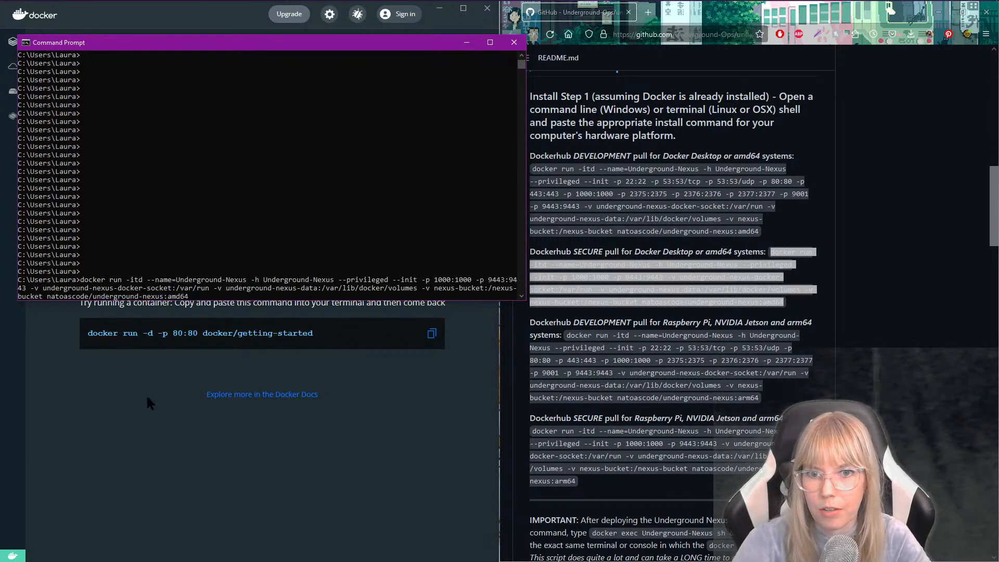
pyautogui.press('Return')
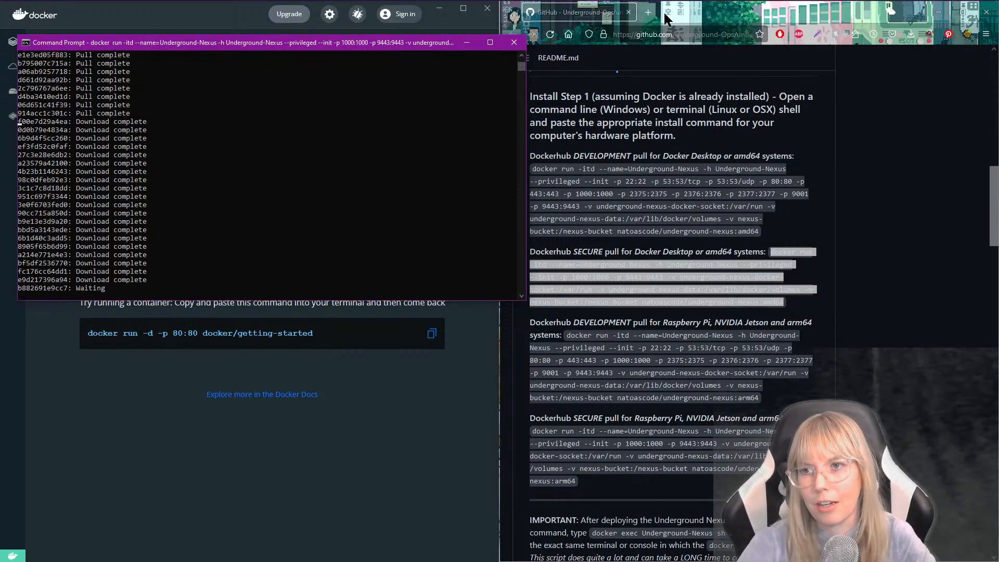
# Open a new browser tab with an empty address bar.
pyautogui.click(648, 15)
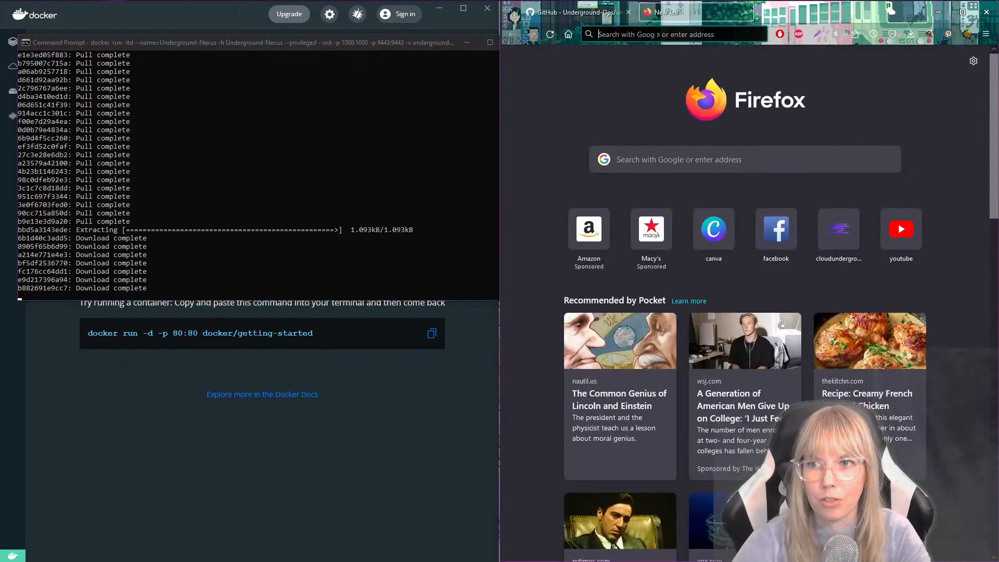
pyautogui.click(657, 34)
pyautogui.write('nato')
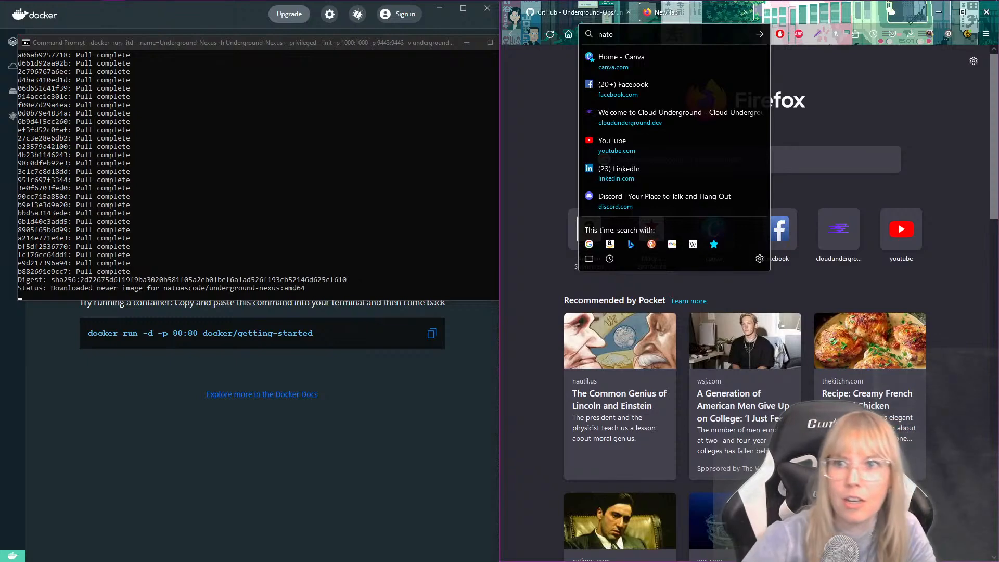
pyautogui.press('BackSpace')
pyautogui.press('BackSpace')
pyautogui.press('BackSpace')
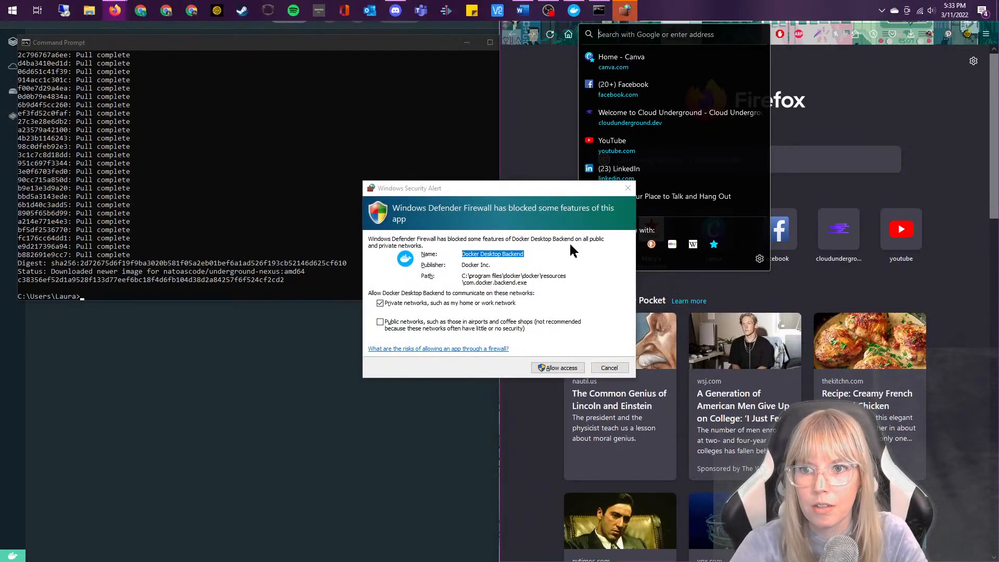
# Allow Docker Desktop Backend through Windows Defender Firewall on private networks.
pyautogui.click(556, 369)
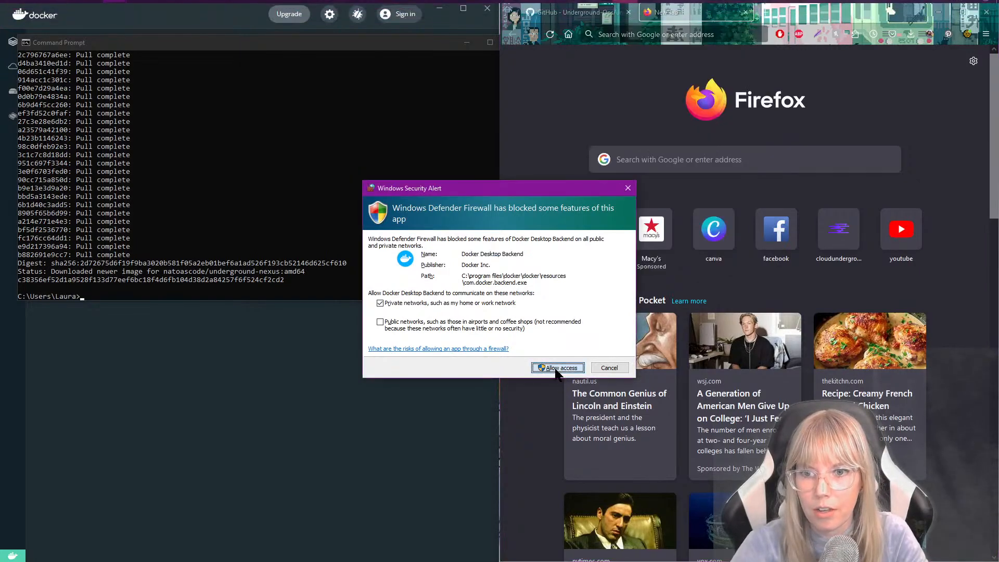
pyautogui.click(552, 367)
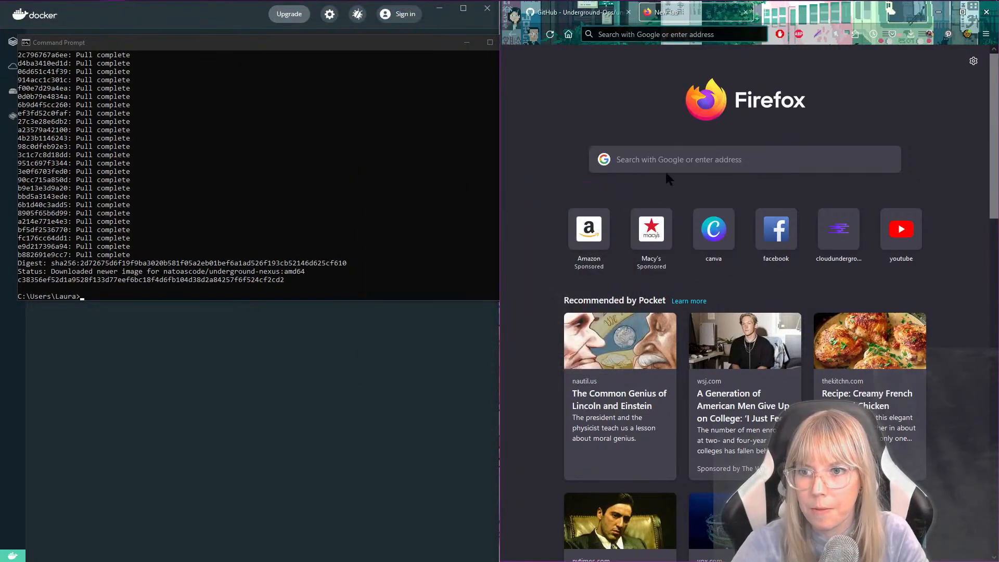
# Go to notiapoint.com and open The Olympiad page from the site's Open-source Solutions.
pyautogui.click(635, 43)
pyautogui.write('notiapoint.com/')
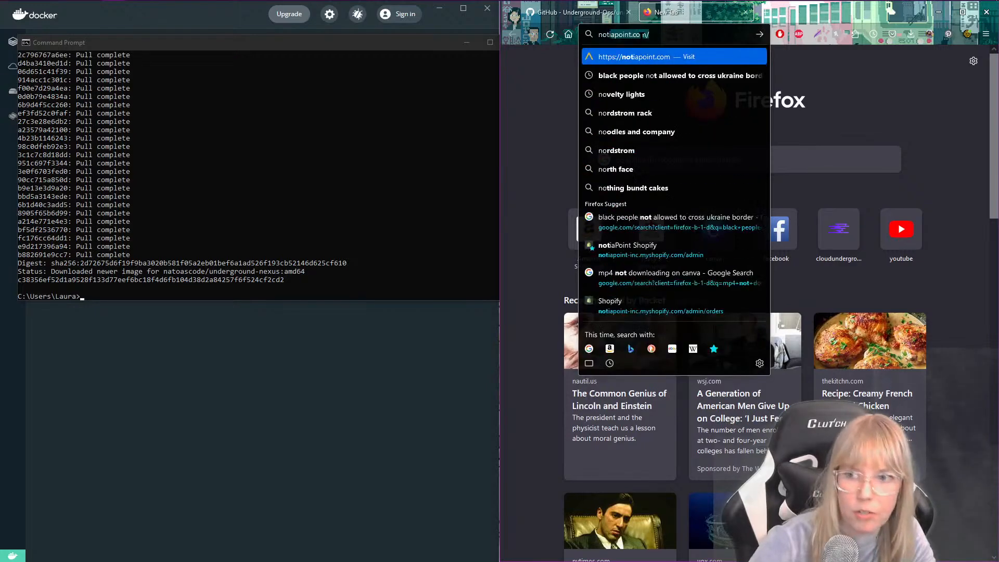
pyautogui.press('Return')
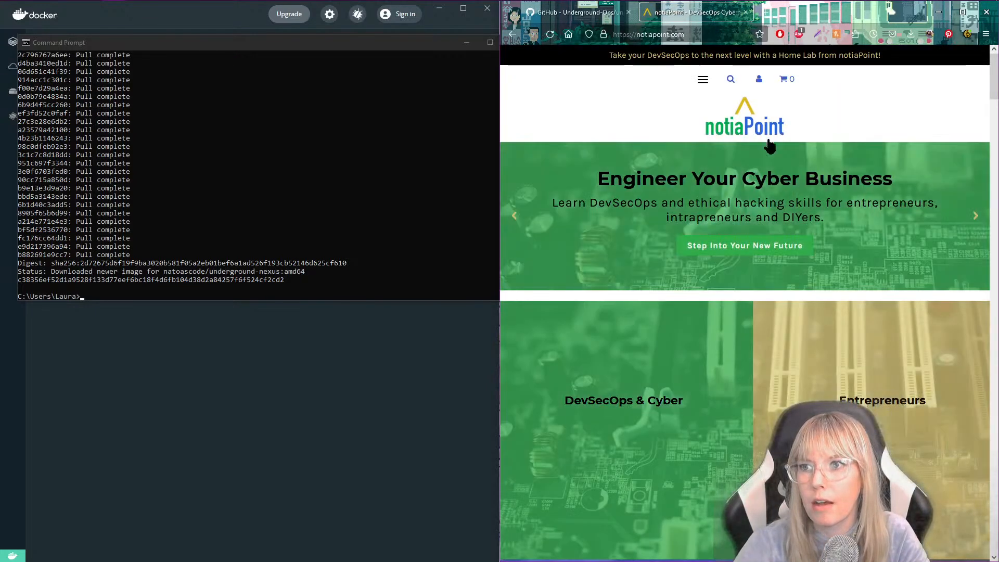
pyautogui.click(703, 79)
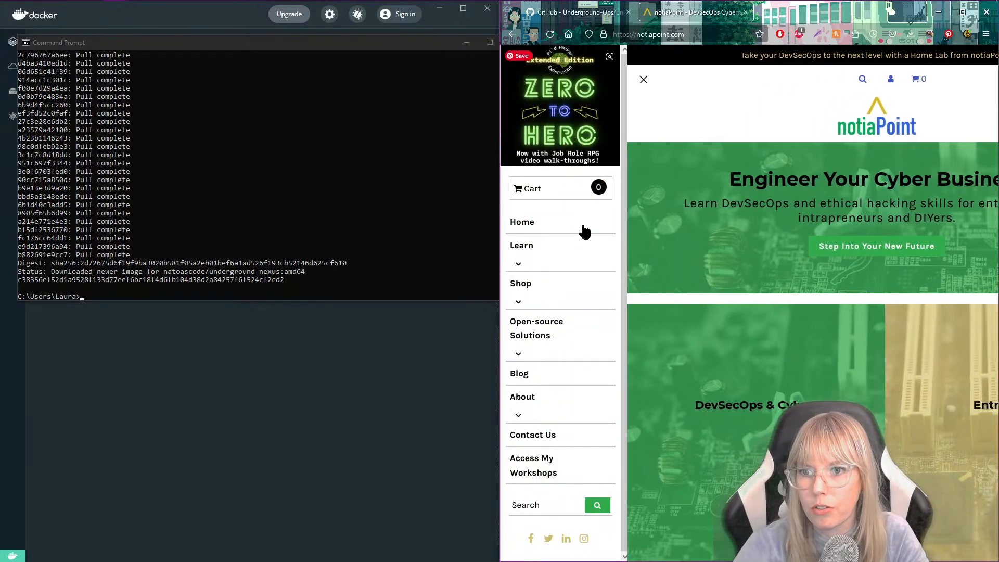
pyautogui.click(518, 355)
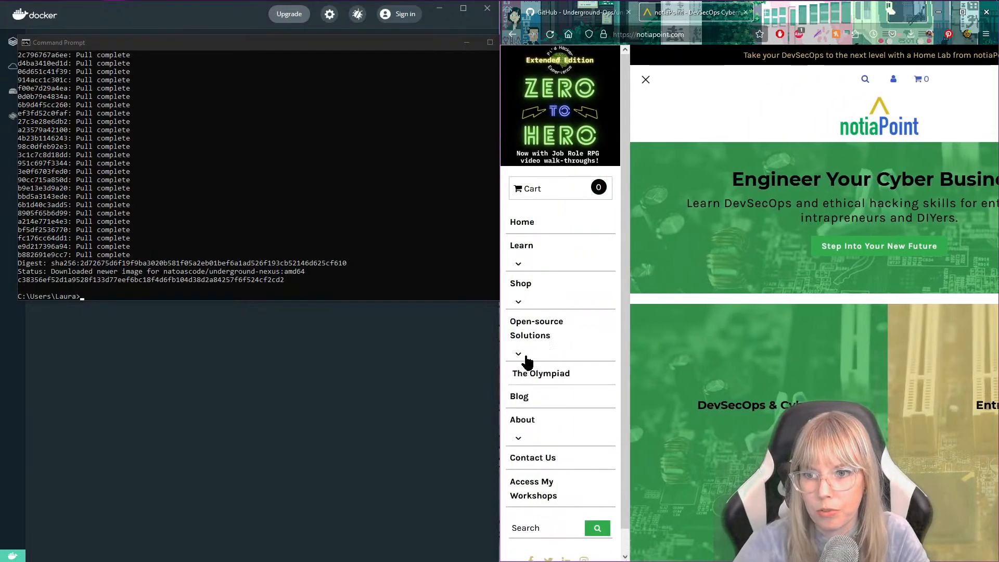
pyautogui.click(541, 379)
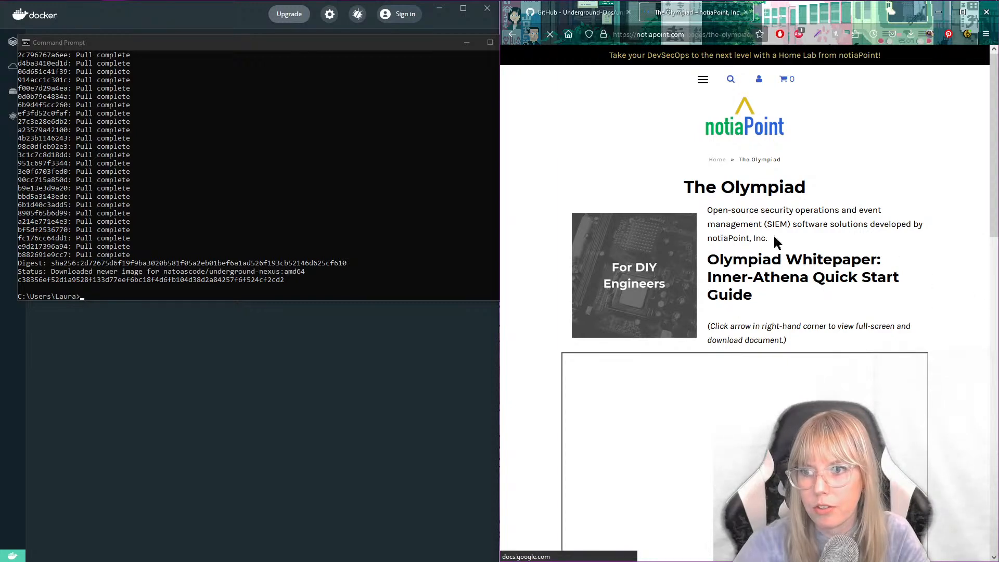
# Skim the embedded Olympiad whitepaper as far as the section about the Inner-Athena Purple Team Threat Intelligence Architecture.
pyautogui.scroll(-2, 874, 334)
pyautogui.scroll(-5, 879, 380)
pyautogui.scroll(-5, 884, 385)
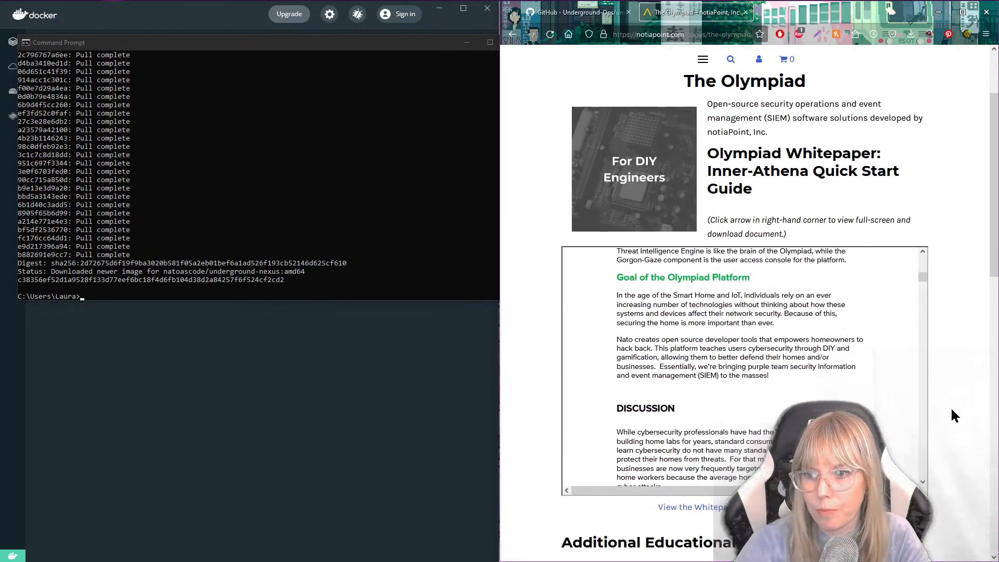
pyautogui.scroll(-10, 814, 370)
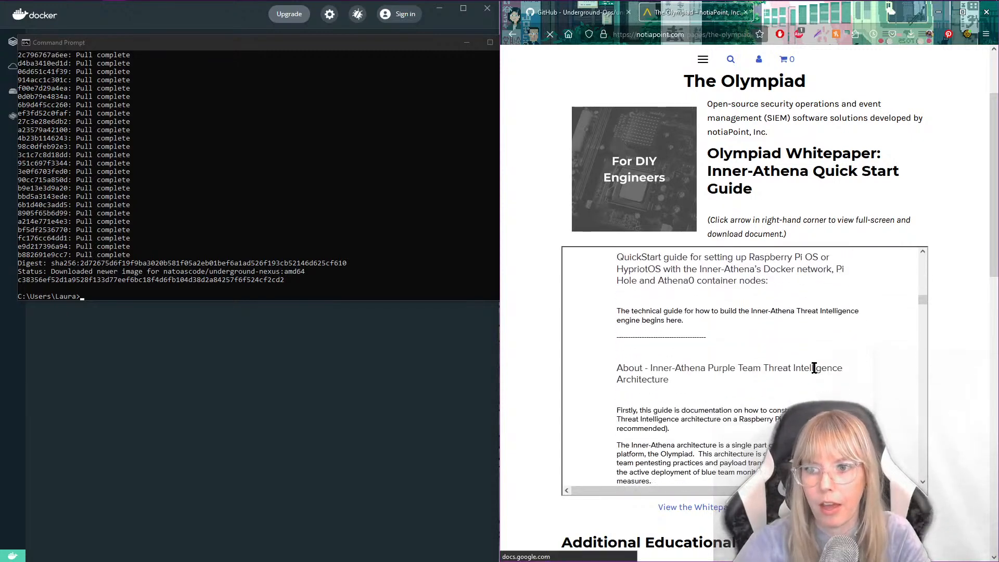
pyautogui.scroll(-4, 822, 368)
pyautogui.scroll(2, 843, 366)
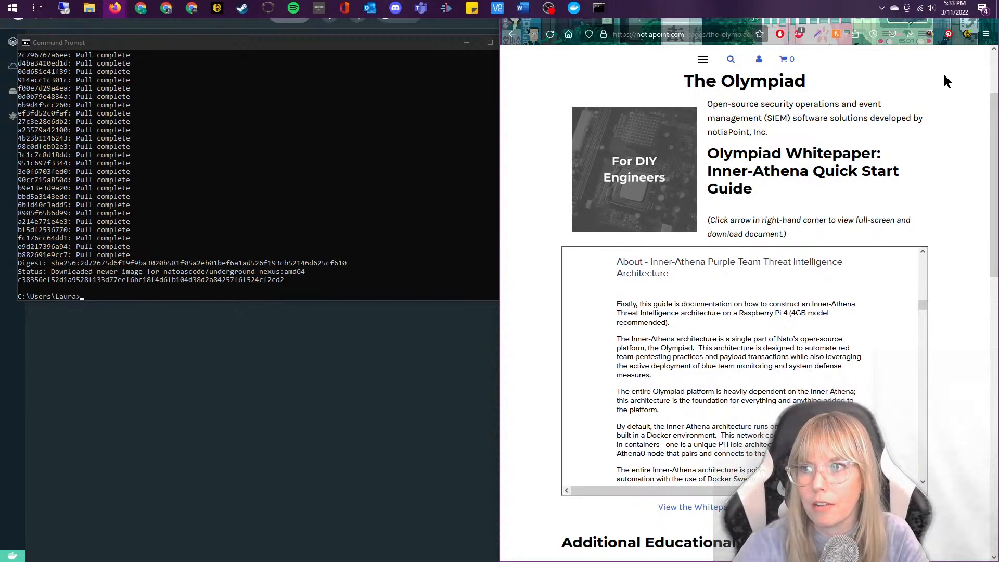
pyautogui.click(939, 12)
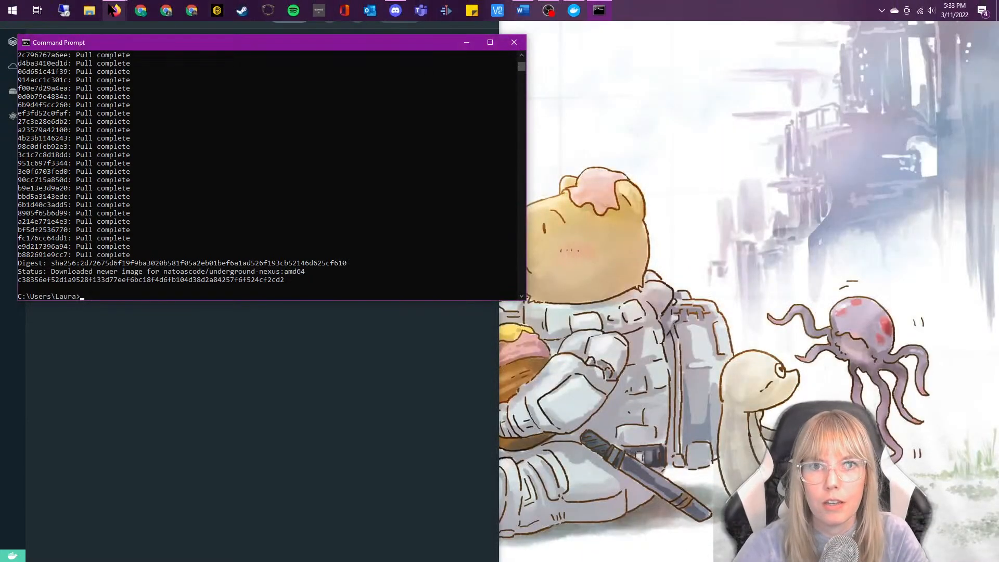
pyautogui.moveTo(113, 12)
pyautogui.moveTo(129, 58)
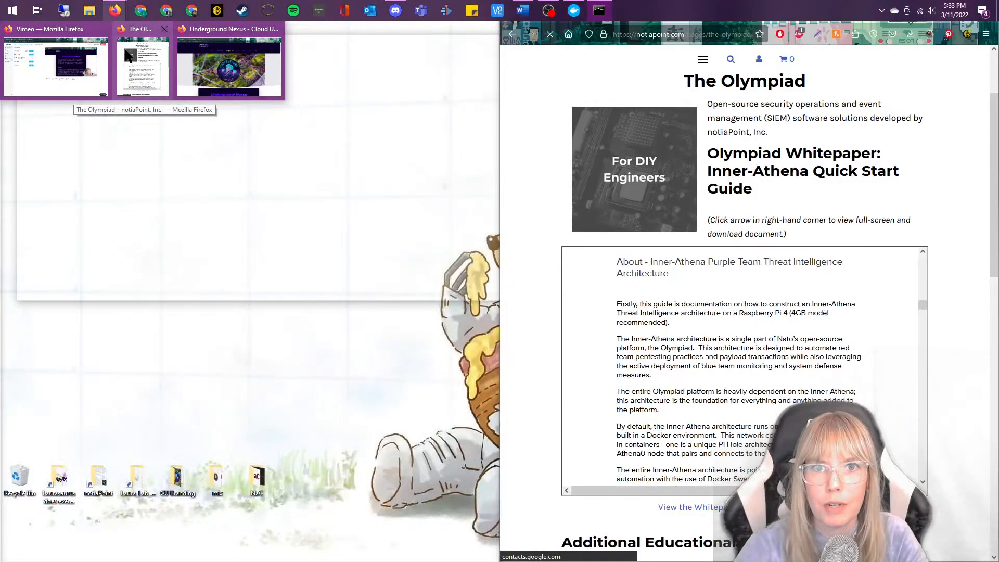
pyautogui.click(129, 57)
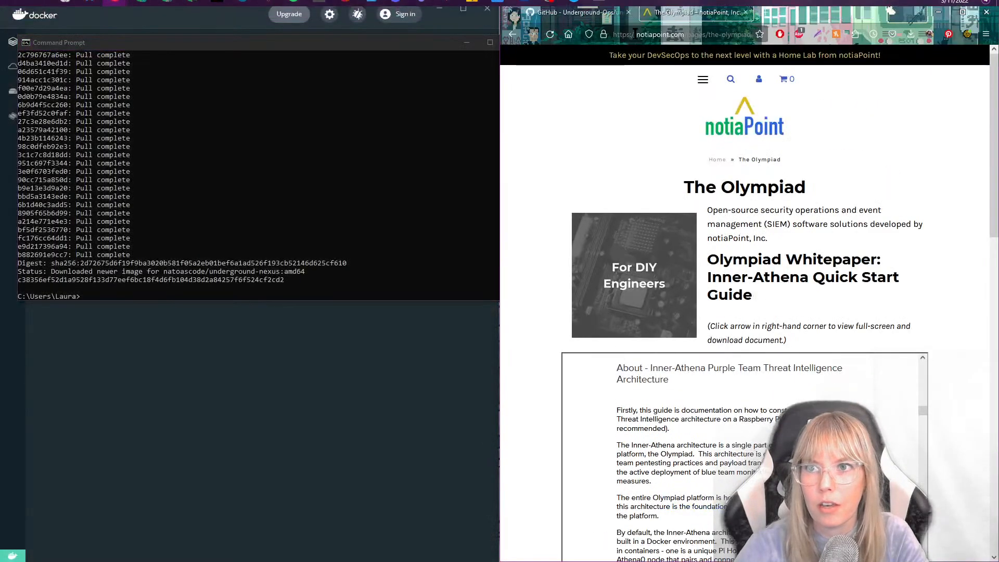
# Return to the GitHub README and read from the Install Step 1 pull commands to the Install Step 2 activation command.
pyautogui.click(582, 18)
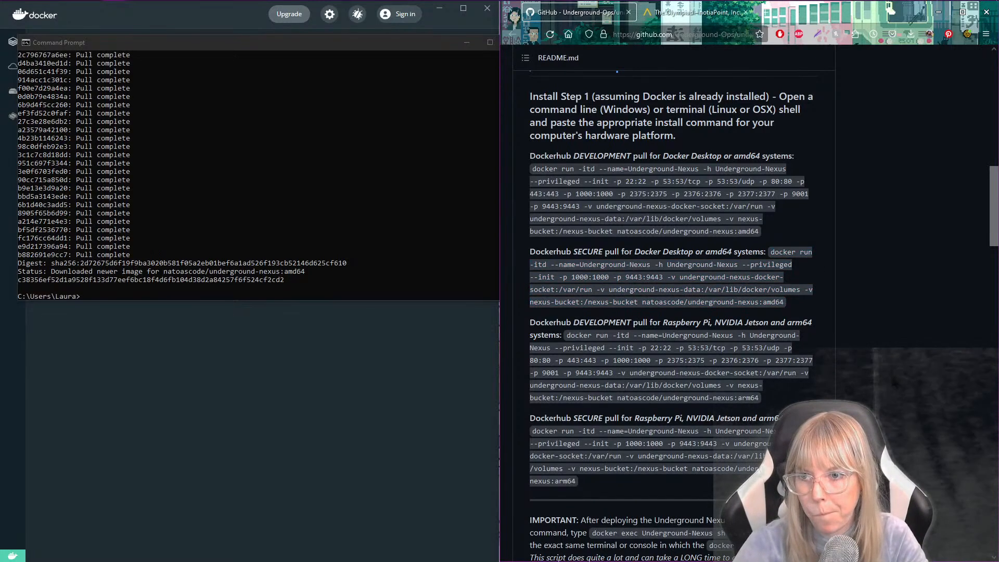
pyautogui.scroll(-2, 894, 383)
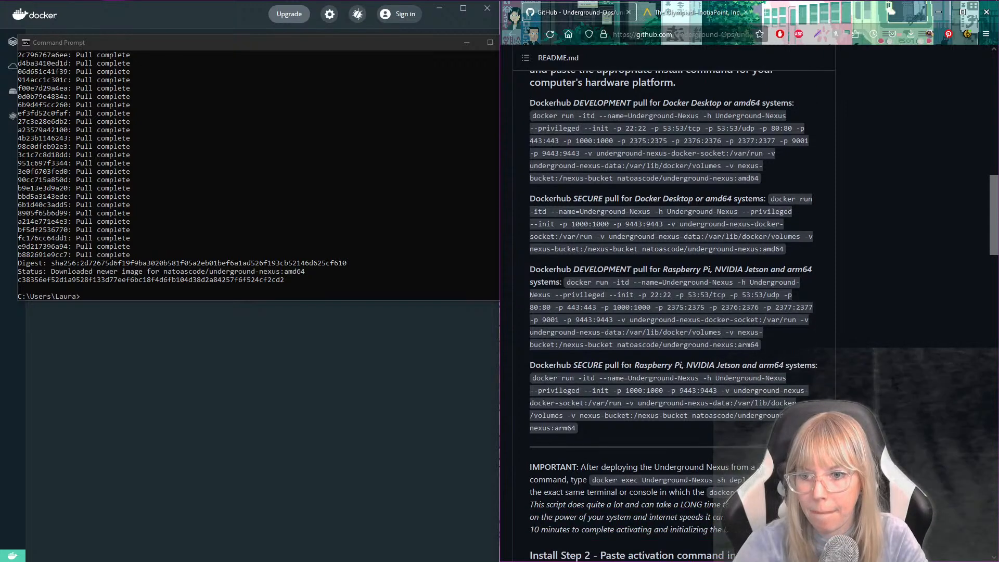
pyautogui.scroll(3, 894, 382)
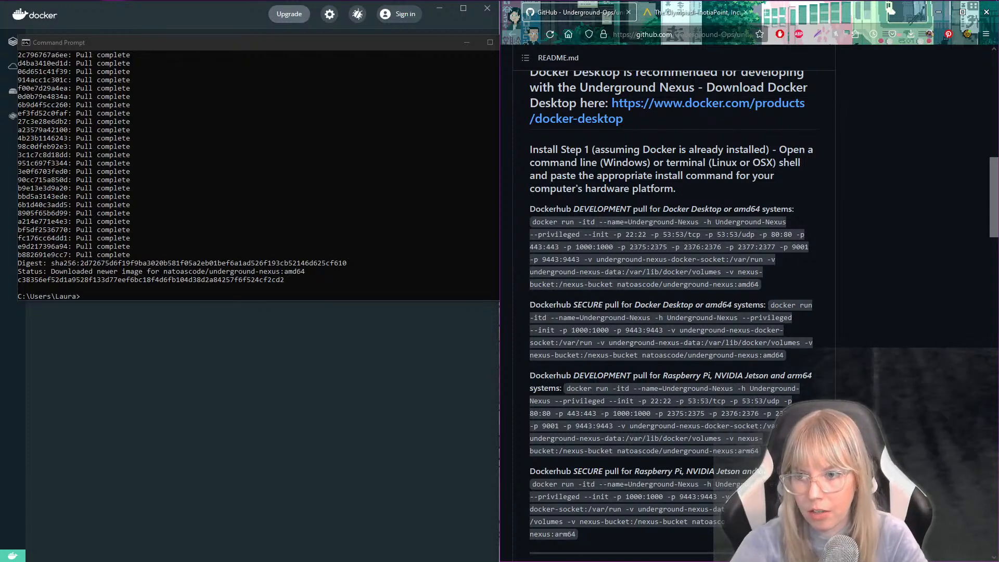
pyautogui.scroll(-2, 671, 312)
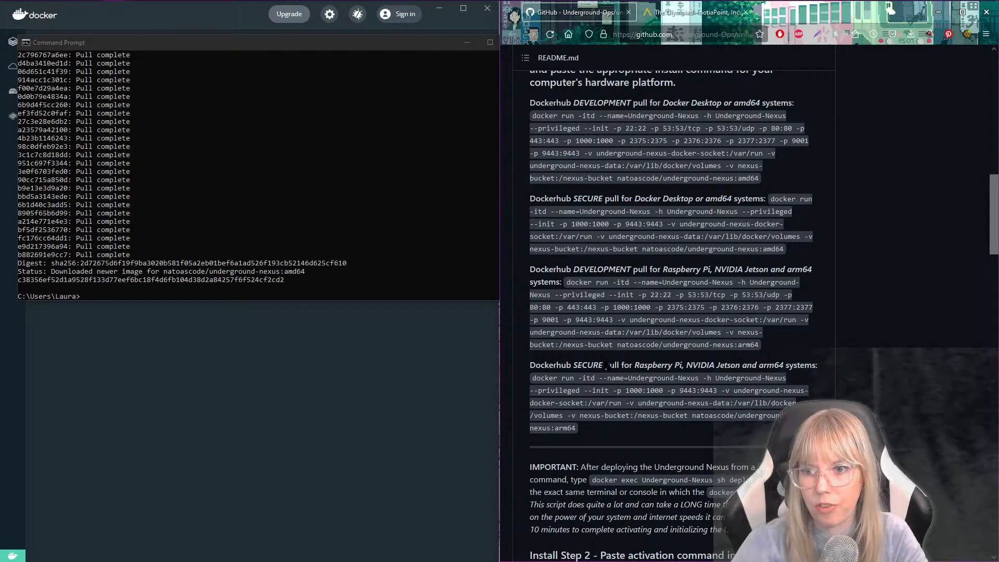
pyautogui.scroll(-4, 671, 312)
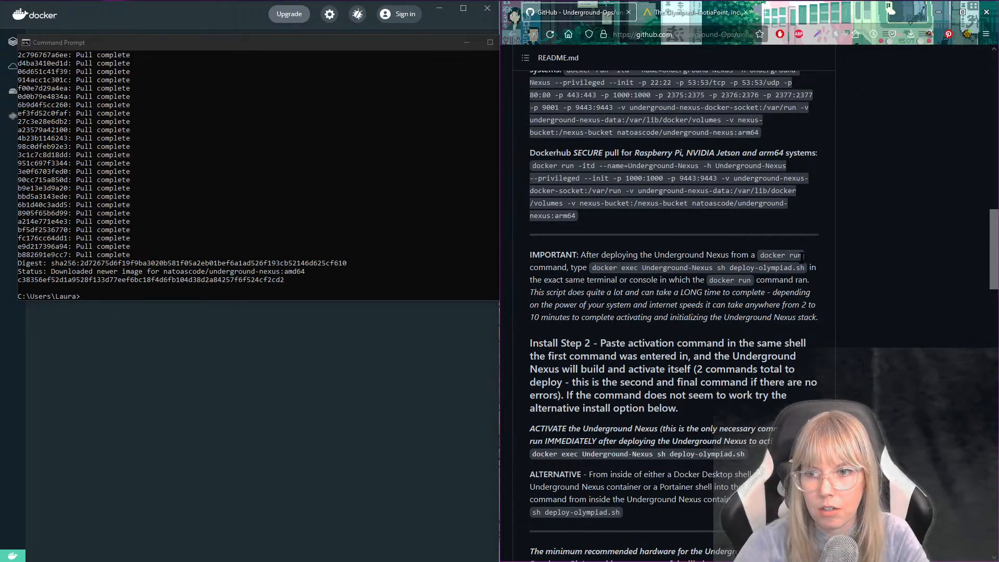
# Bring Docker Desktop to the front and check the Underground-Nexus container's entry.
pyautogui.click(234, 386)
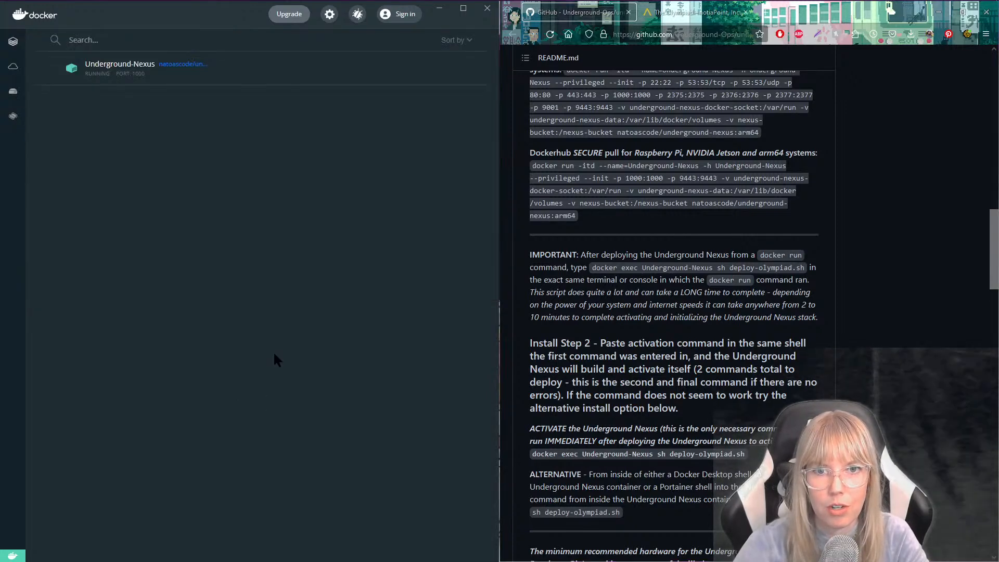
pyautogui.moveTo(220, 77)
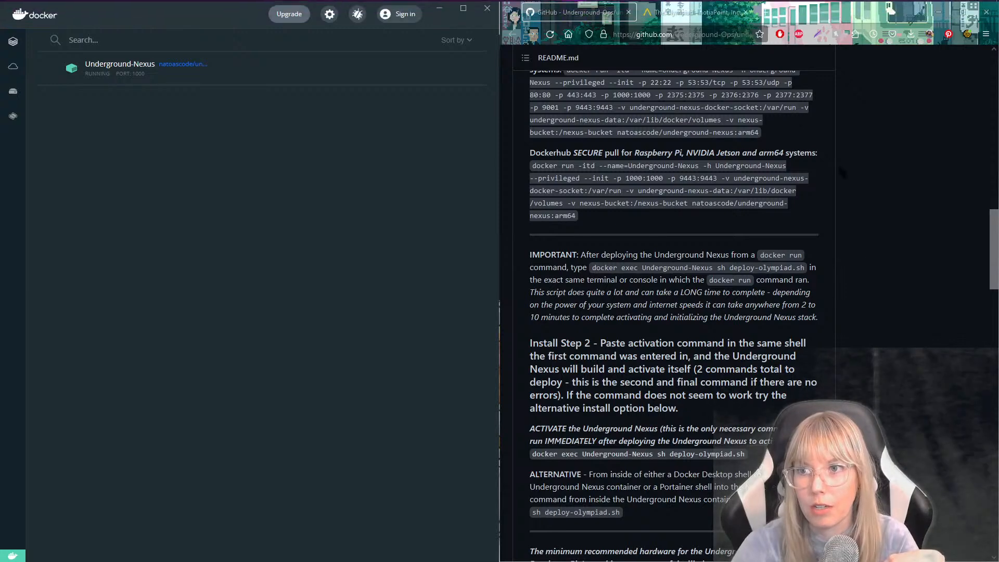
# Search Google for "docker run command" in a new browser tab.
pyautogui.click(769, 15)
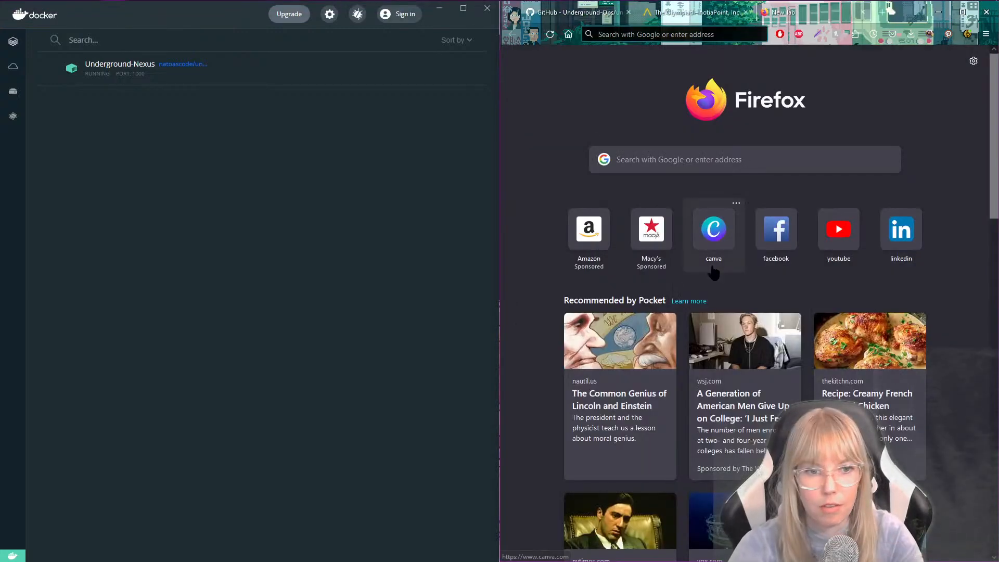
pyautogui.write('docker ru')
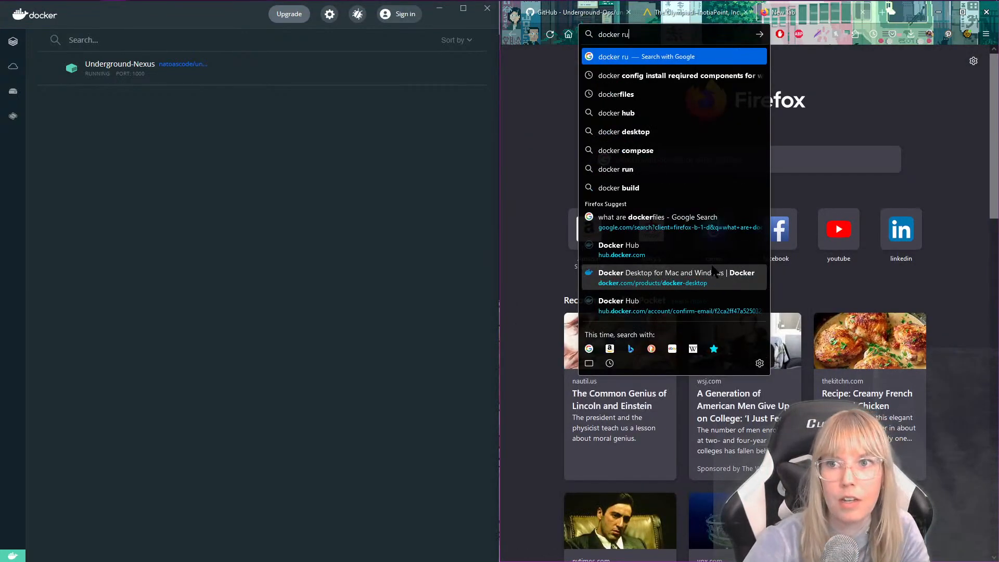
pyautogui.write('n command')
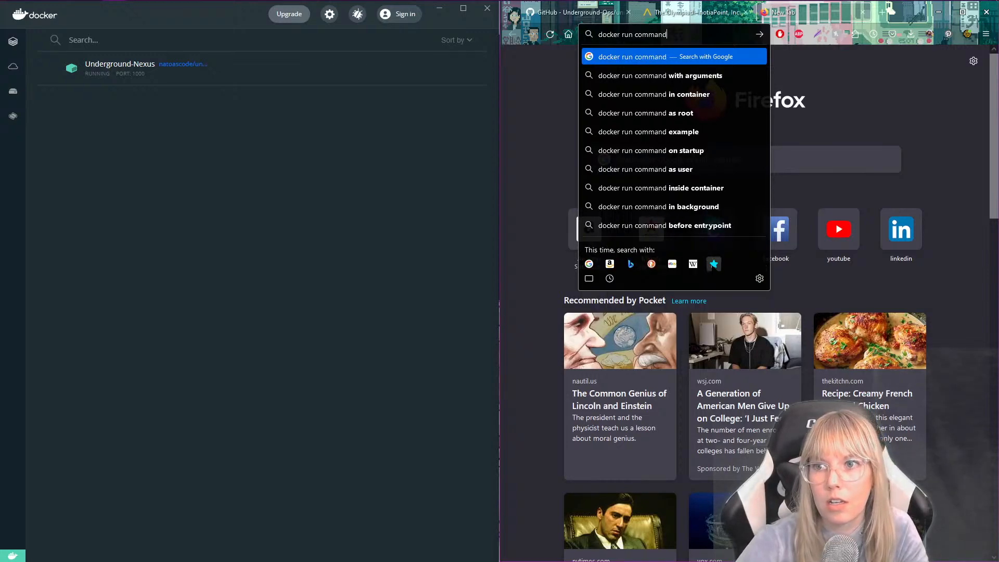
pyautogui.press('Return')
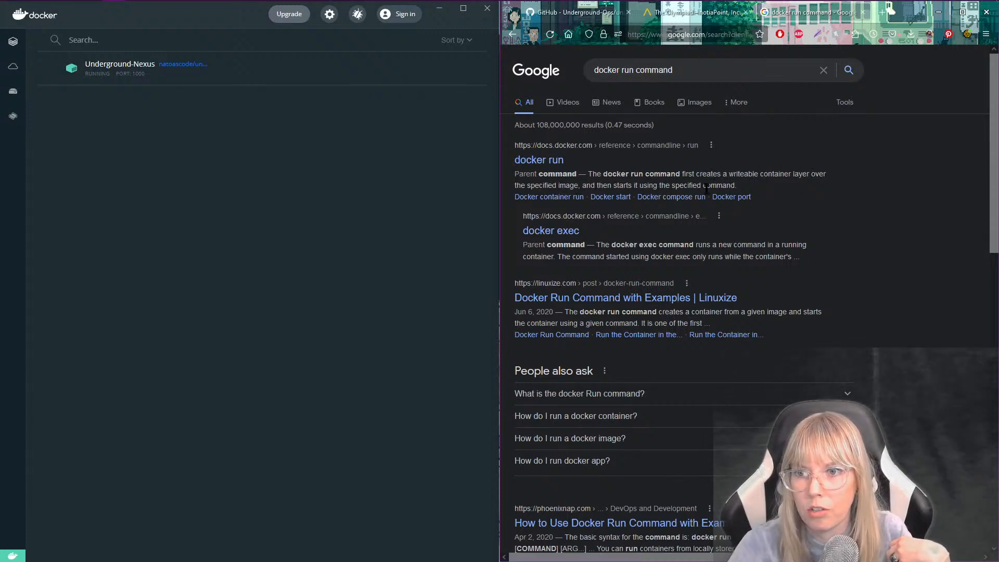
pyautogui.moveTo(179, 88)
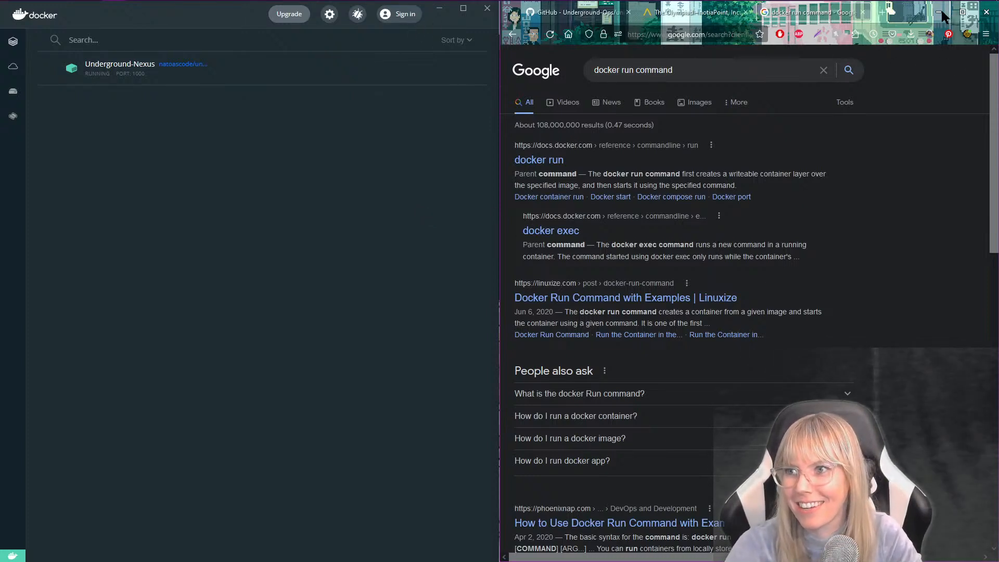
# Switch to the Underground Nexus browser window and play the Quick Start Guidance video on YouTube from about 3:57.
pyautogui.moveTo(251, 3)
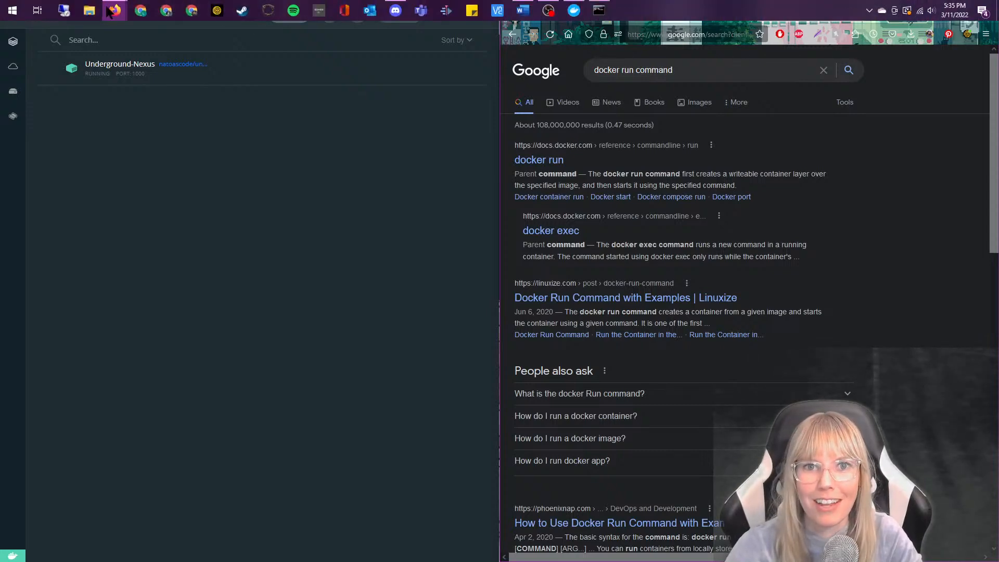
pyautogui.moveTo(117, 11)
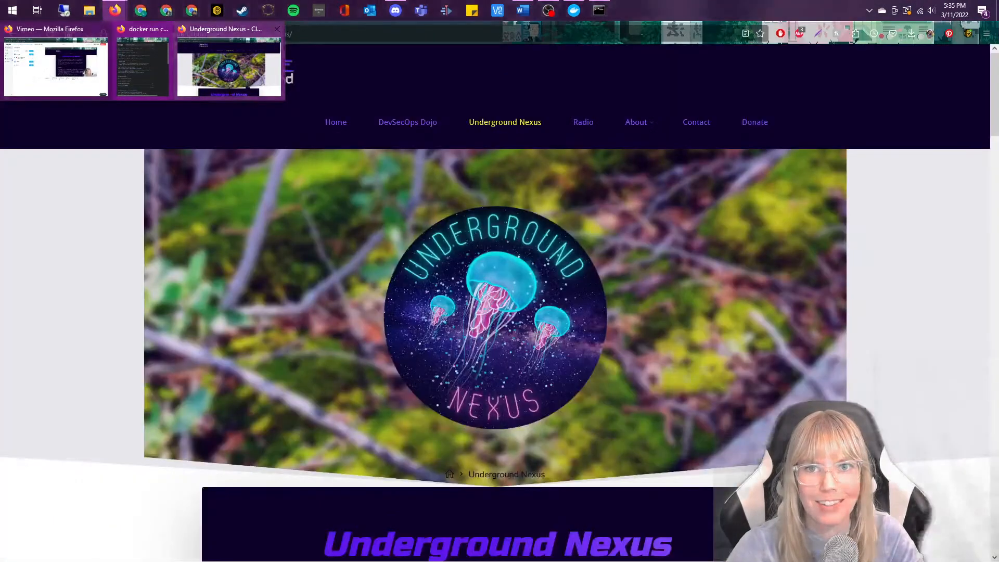
pyautogui.click(229, 68)
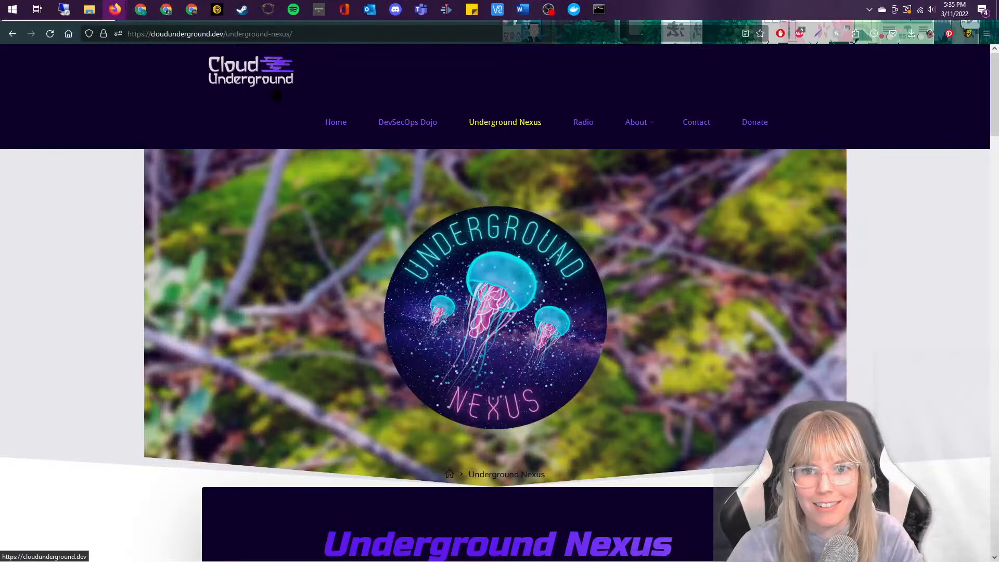
pyautogui.click(216, 14)
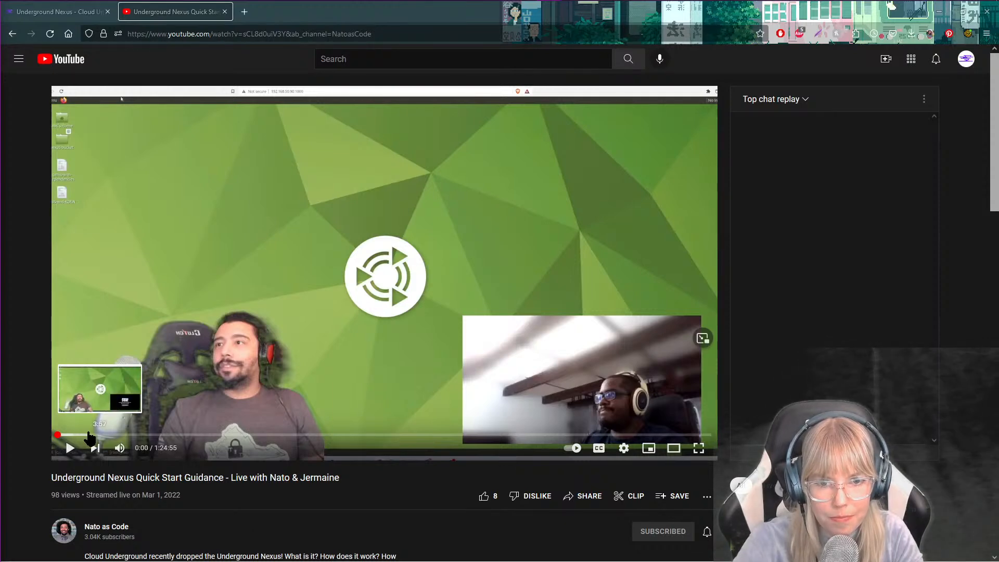
pyautogui.click(88, 434)
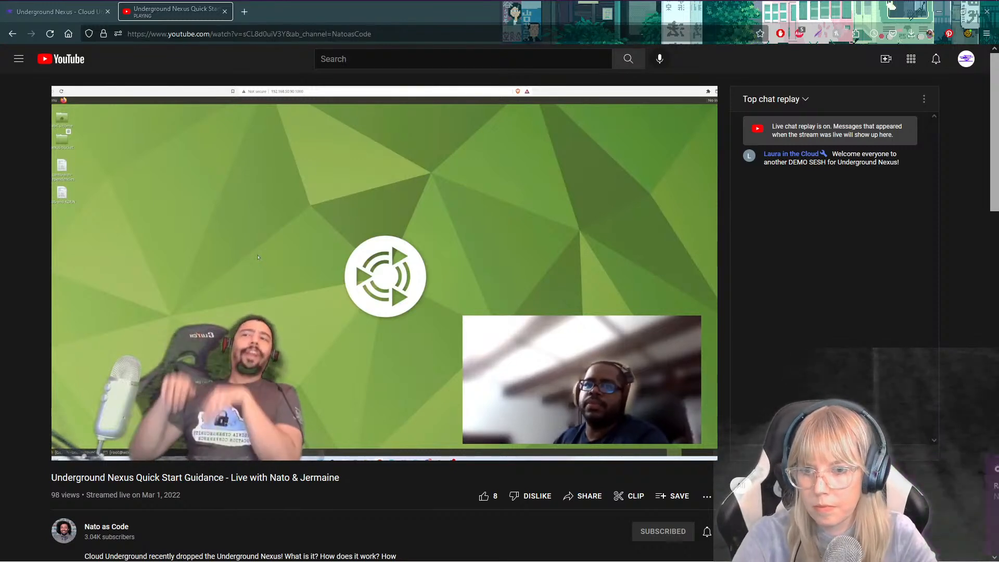
# Raise the headphones volume to 100 and toggle the video's sound off and on again.
pyautogui.moveTo(863, 8)
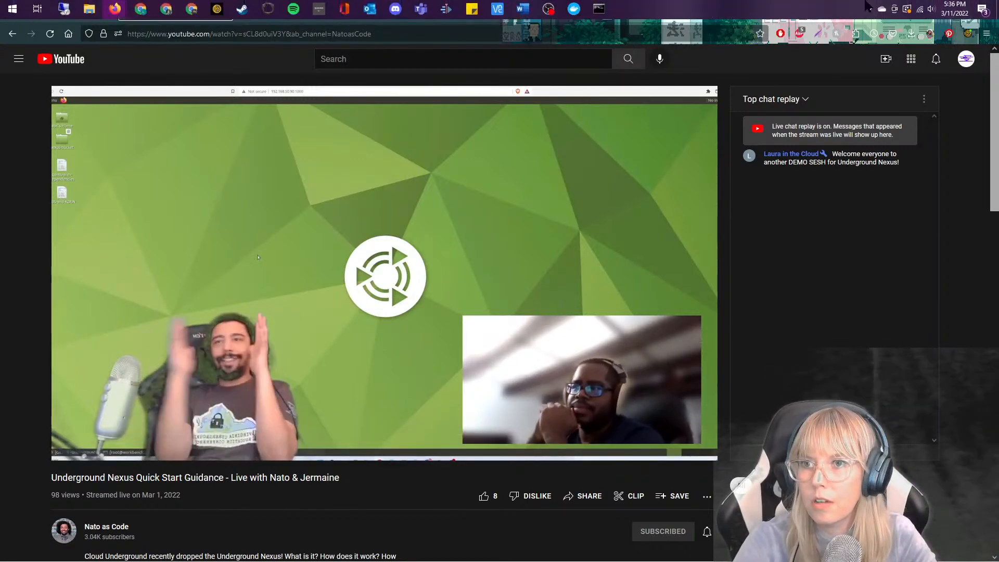
pyautogui.click(930, 10)
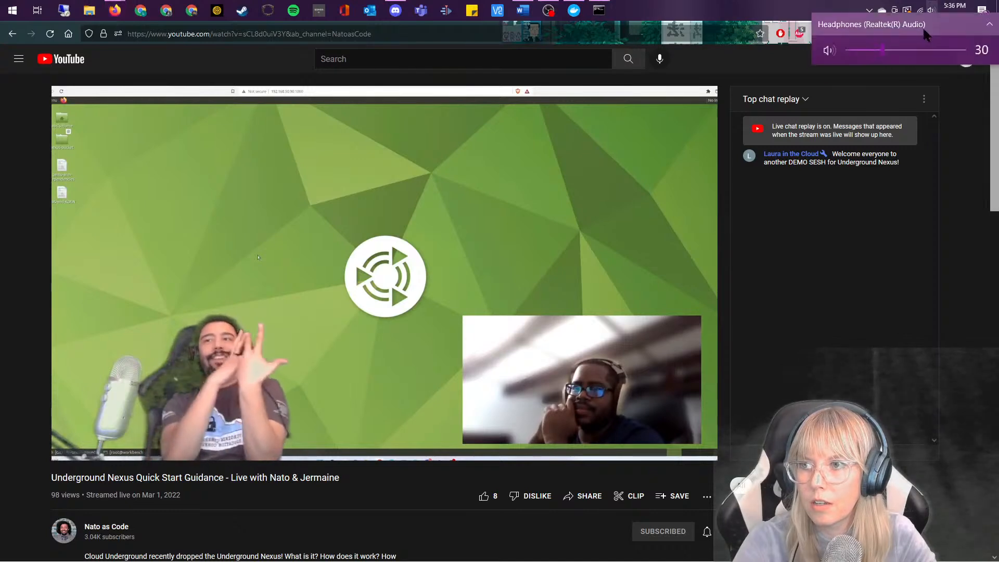
pyautogui.moveTo(883, 59); pyautogui.dragTo(964, 59)
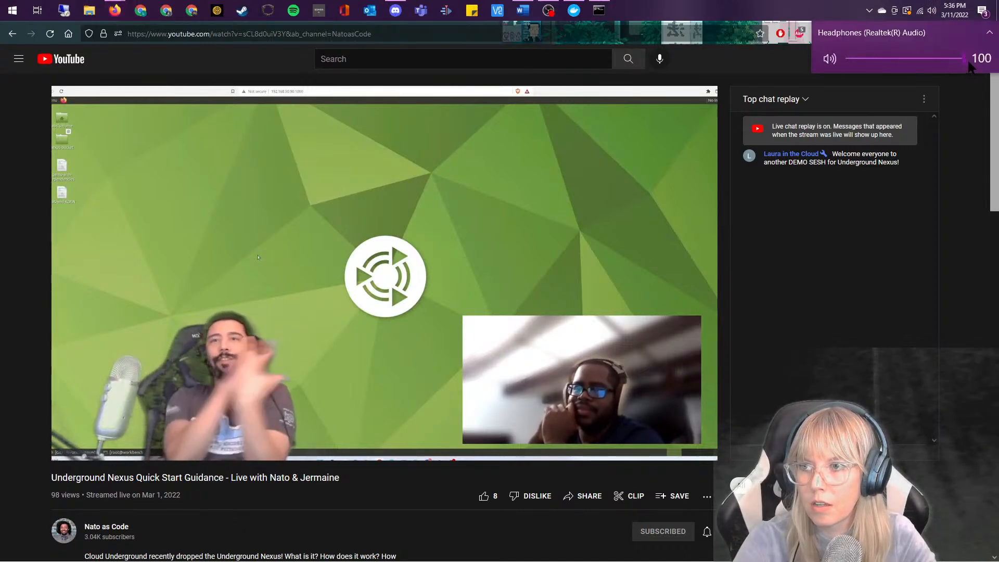
pyautogui.click(948, 40)
pyautogui.click(119, 448)
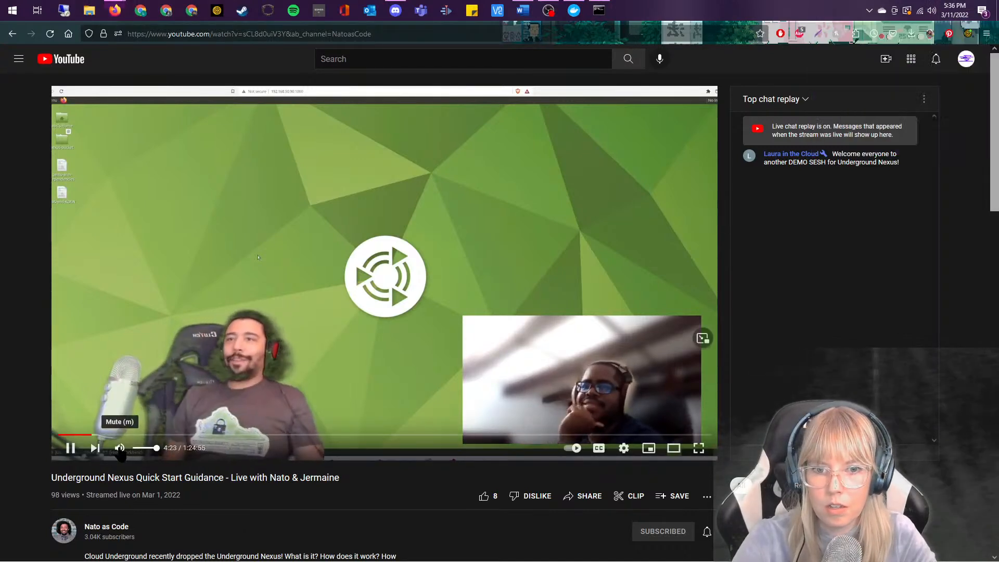
pyautogui.click(119, 448)
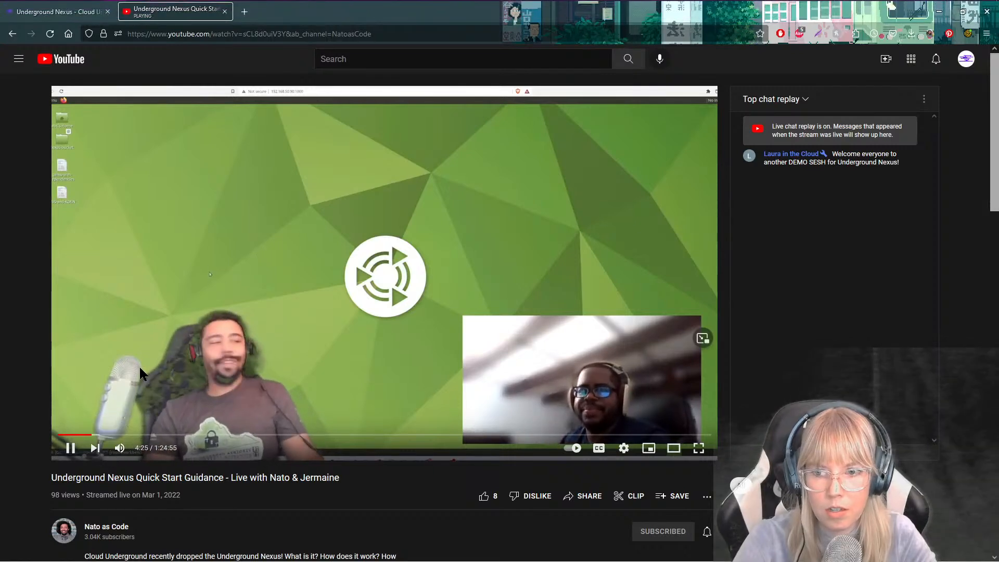
# Reload the Quick Start Guidance video page, watch from about 3:48 through the Docker Desktop download section, and pause at 4:49.
pyautogui.click(50, 34)
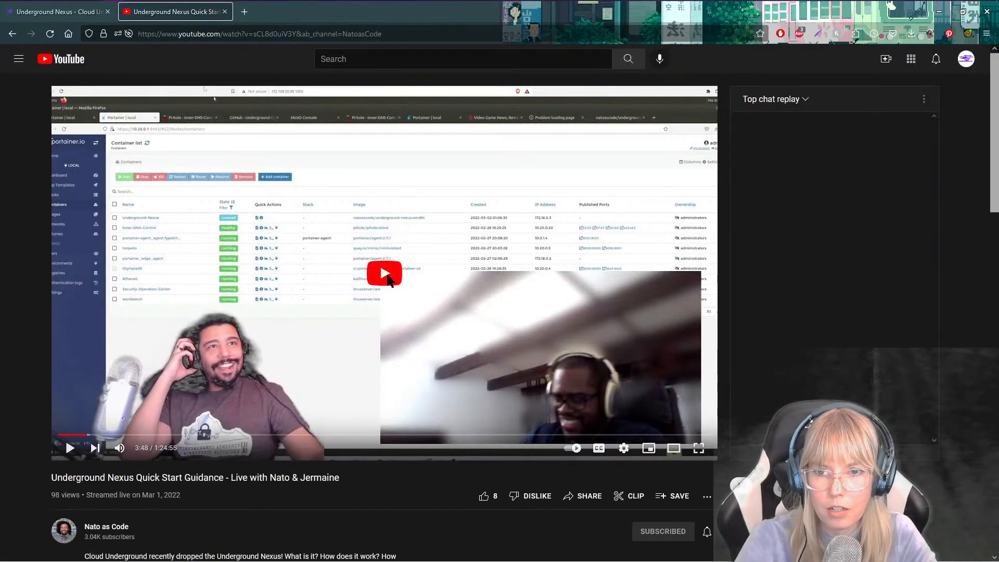
pyautogui.click(386, 272)
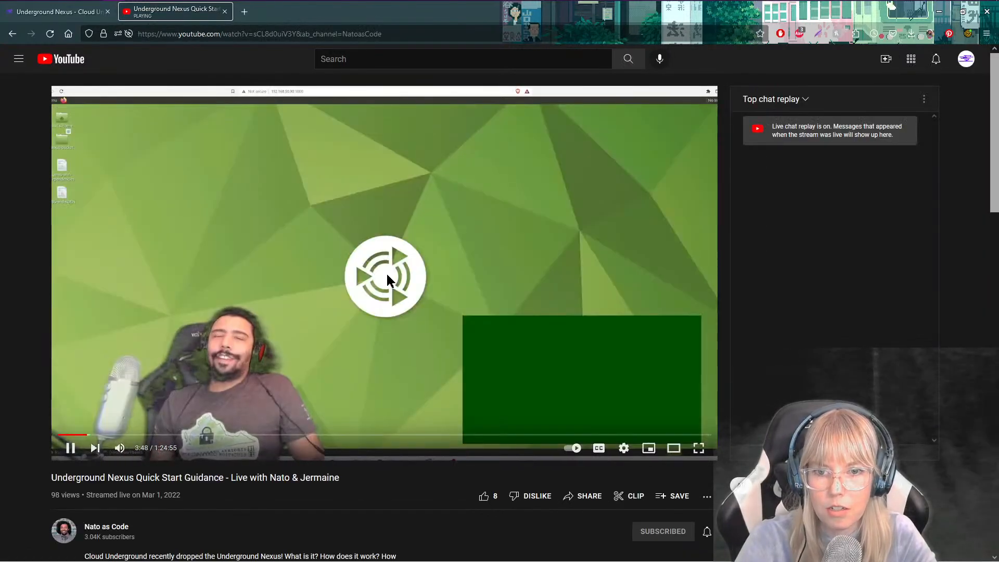
pyautogui.click(89, 435)
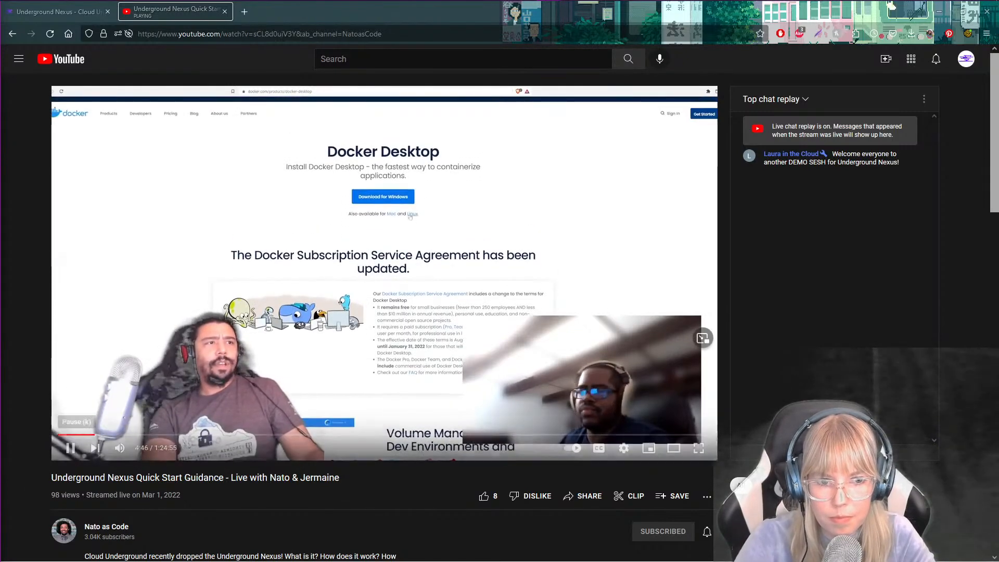
pyautogui.press('space')
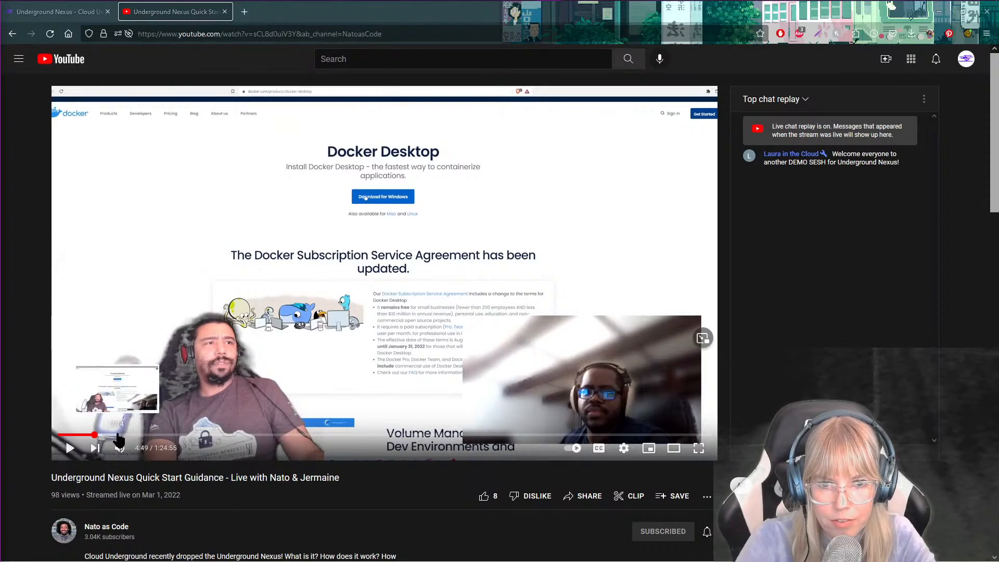
# Skip the video ahead to about 7:59, watch the README walkthrough, and pause at 8:45.
pyautogui.click(117, 435)
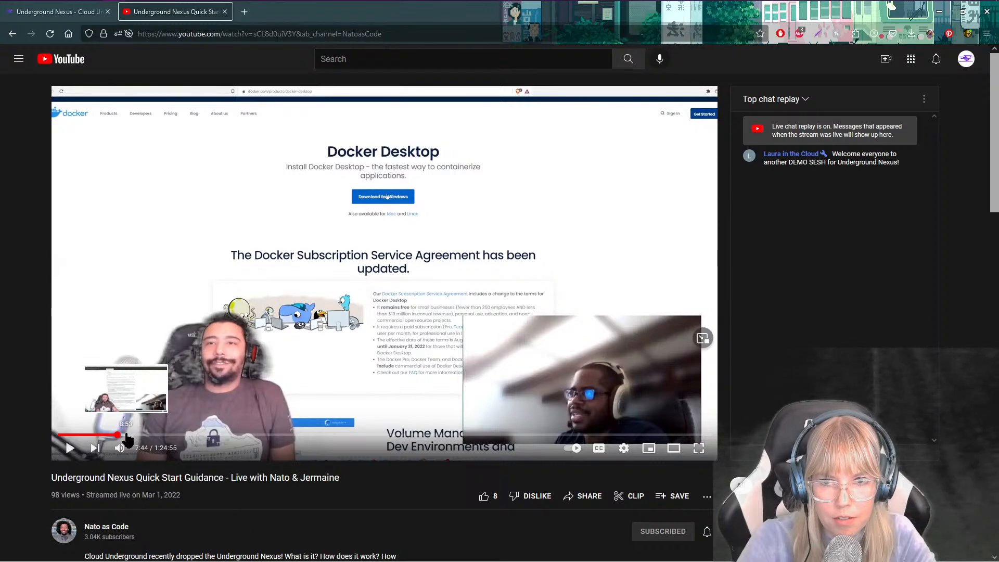
pyautogui.press('Right')
pyautogui.press('Right')
pyautogui.press('Right')
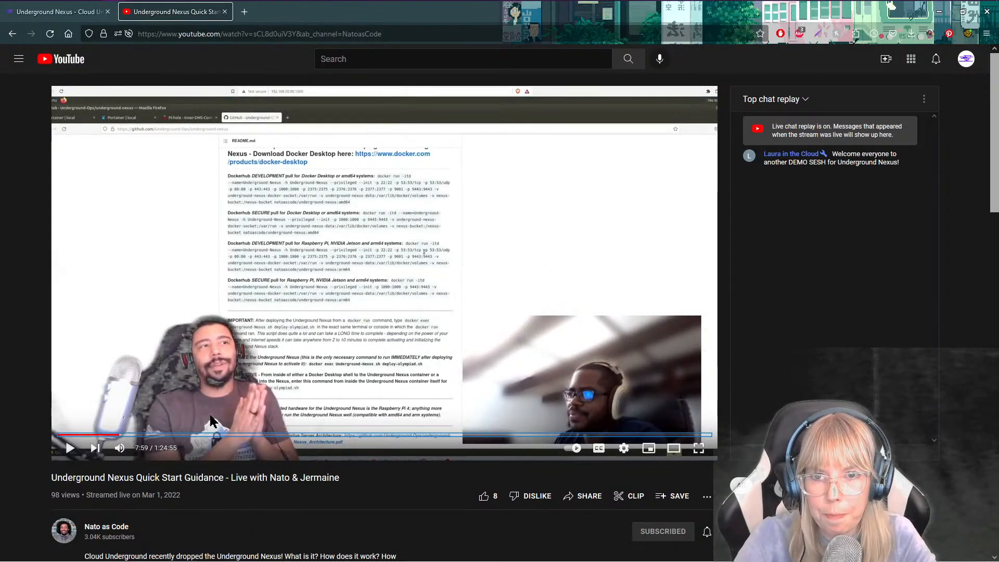
pyautogui.click(212, 420)
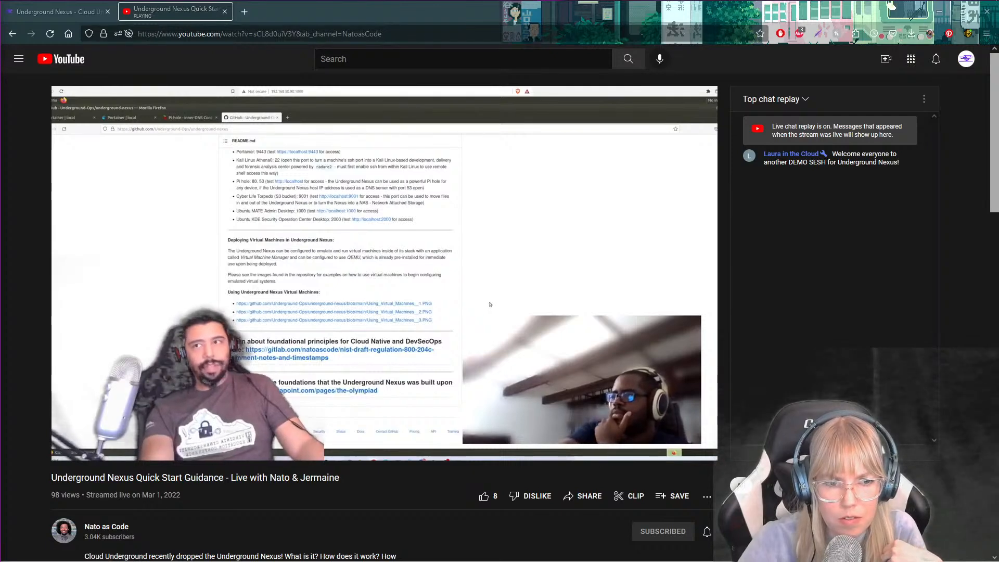
pyautogui.click(70, 447)
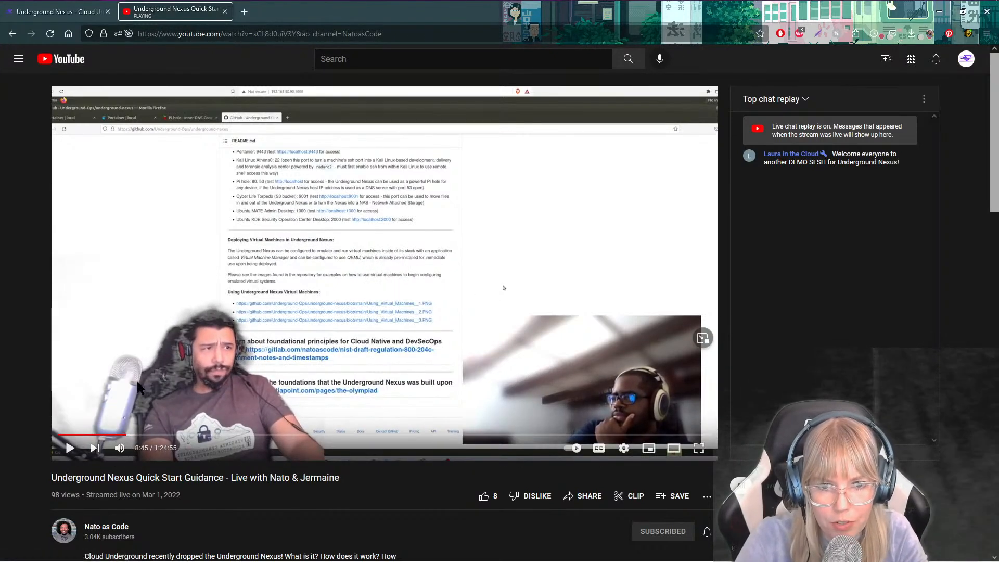
# Rewind the video to the terminal demonstration of the SECURE pull and activation commands, watch it, and pause at 6:37.
pyautogui.click(112, 435)
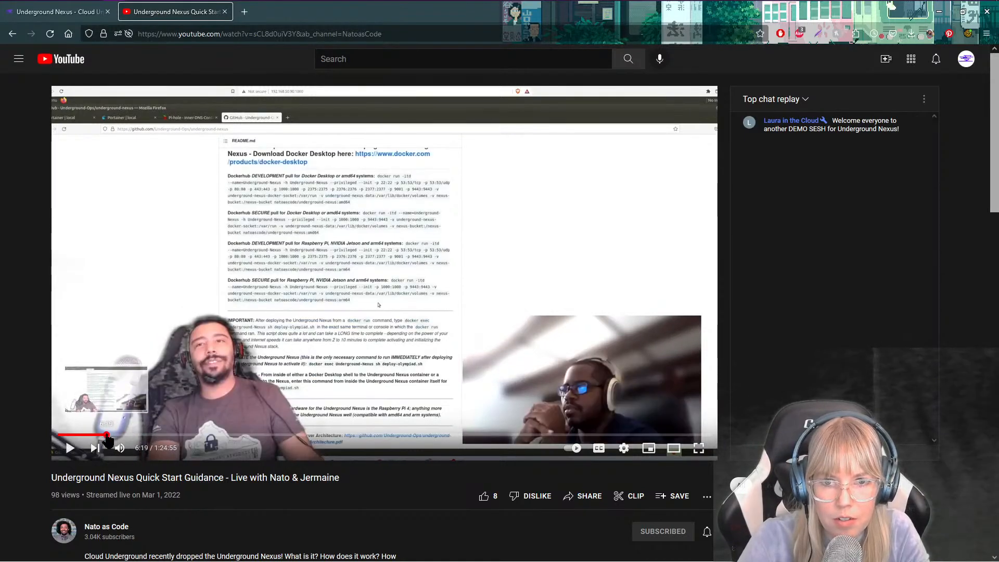
pyautogui.click(101, 435)
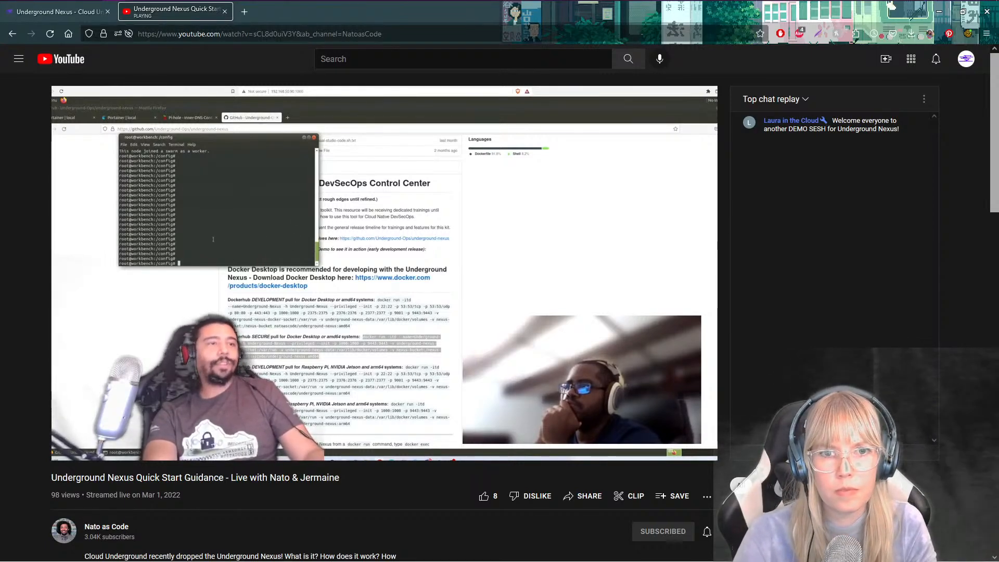
pyautogui.moveTo(111, 1)
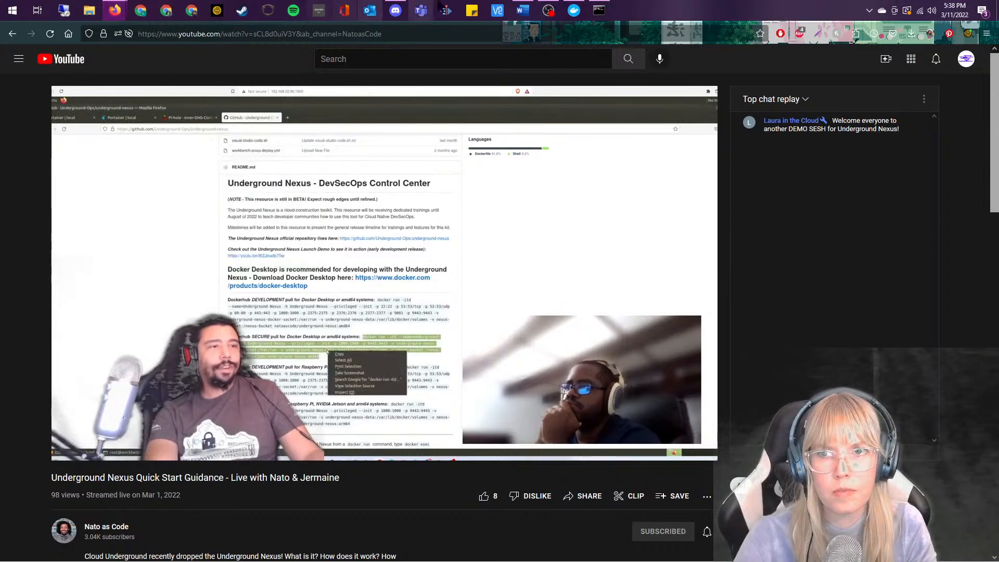
pyautogui.moveTo(602, 10)
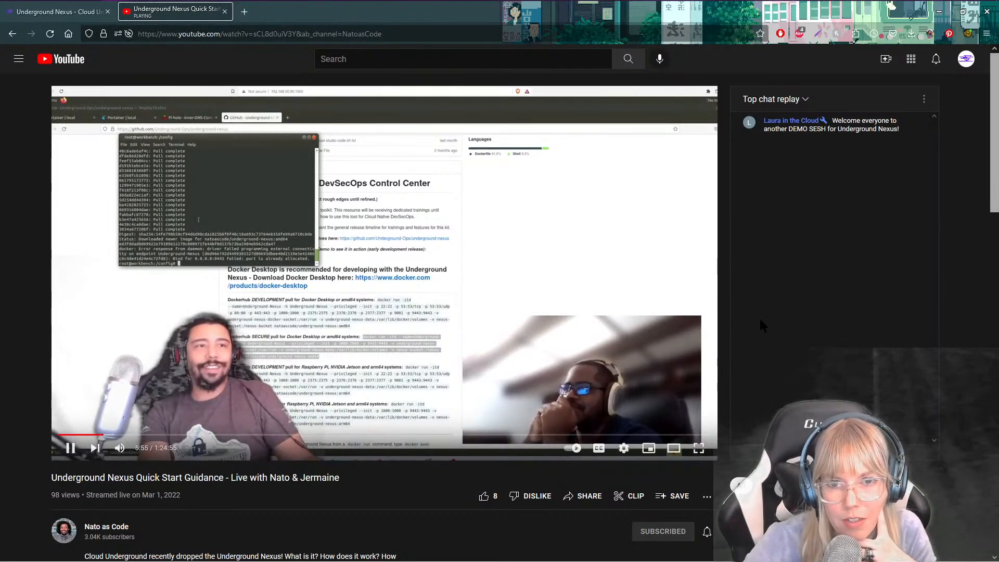
pyautogui.press('Right')
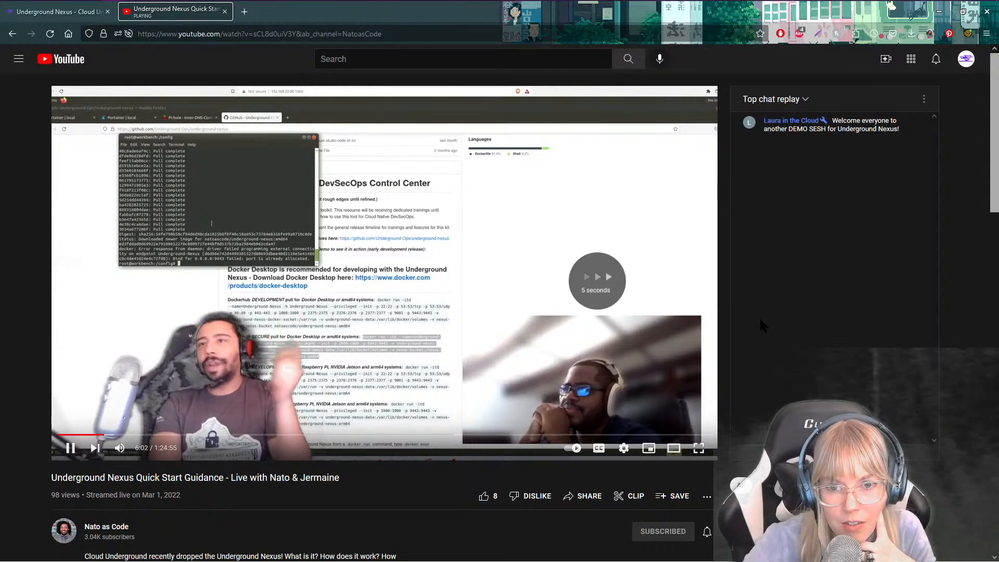
pyautogui.press('Right')
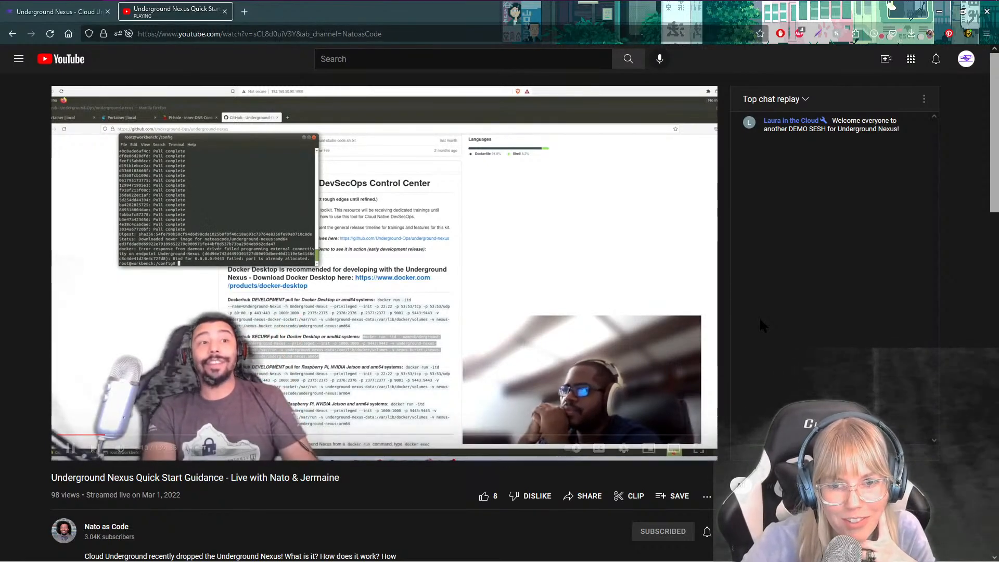
pyautogui.press('Right')
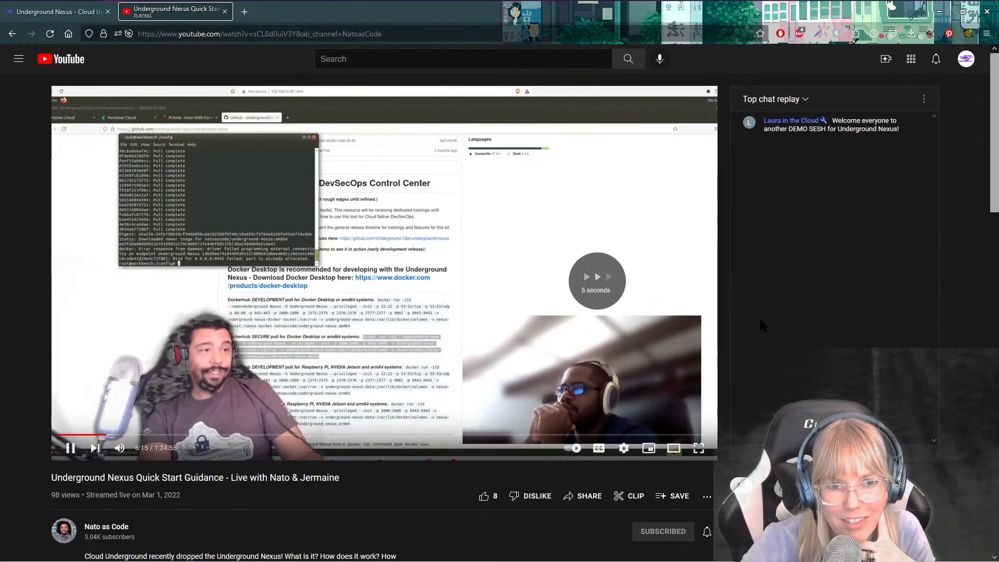
pyautogui.press('Left')
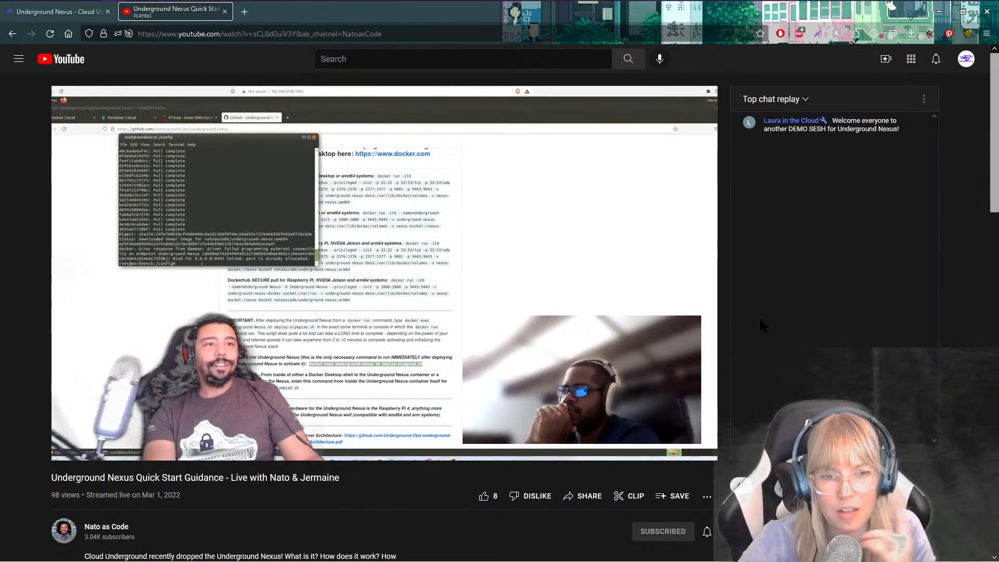
pyautogui.click(473, 299)
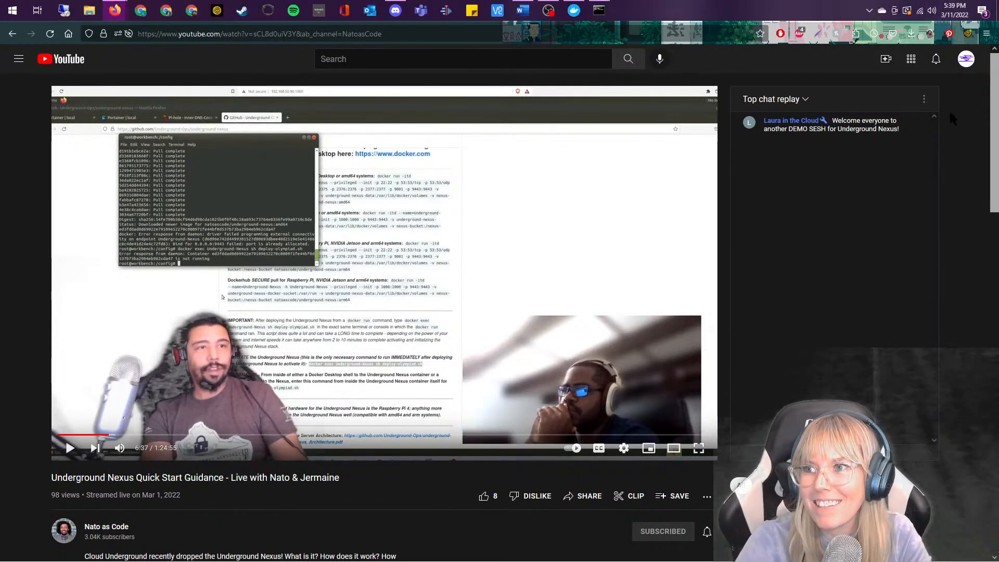
# Minimize the YouTube window and bring up Command Prompt alongside the Underground Nexus GitHub README.
pyautogui.click(940, 11)
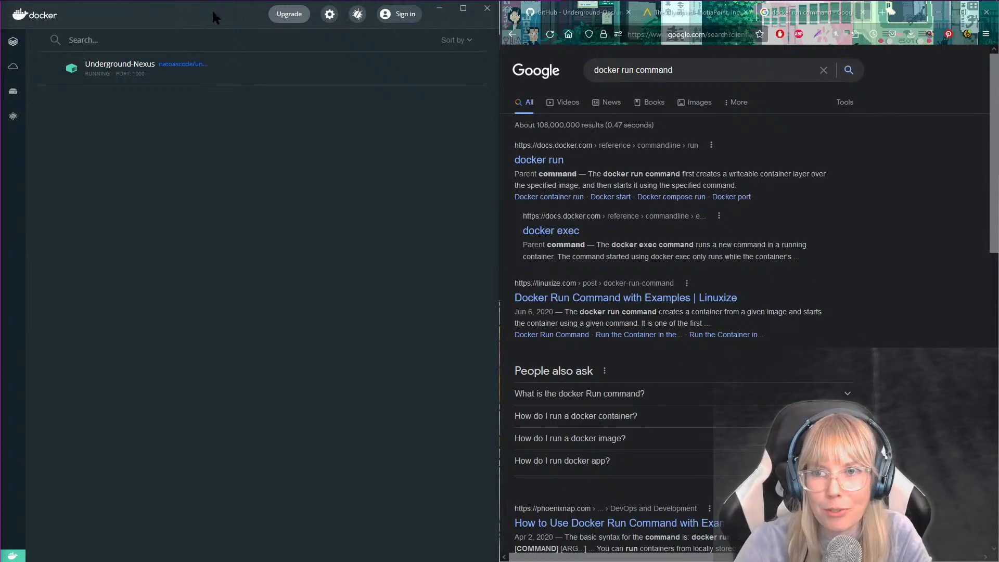
pyautogui.moveTo(198, 2)
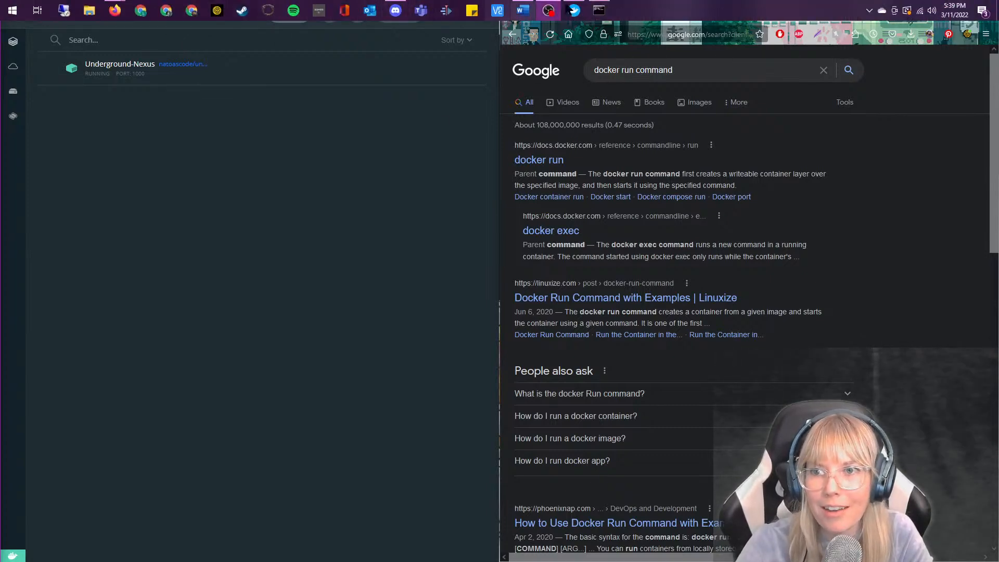
pyautogui.click(599, 10)
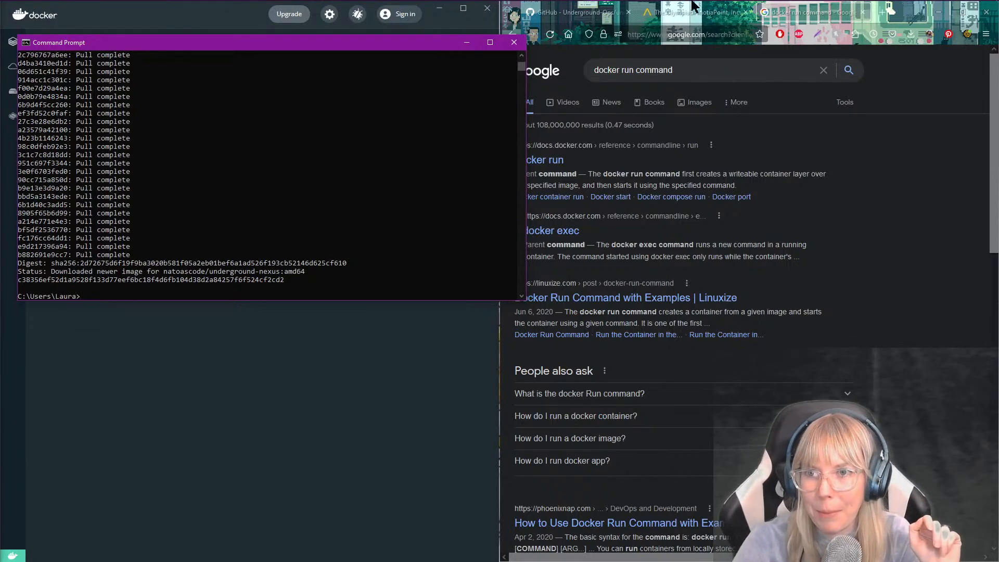
pyautogui.click(575, 12)
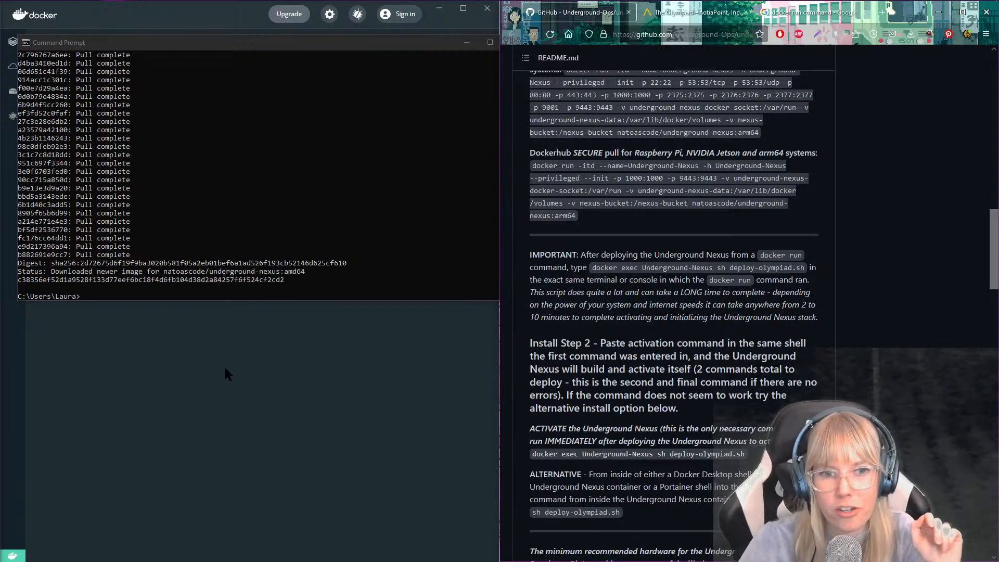
pyautogui.click(110, 299)
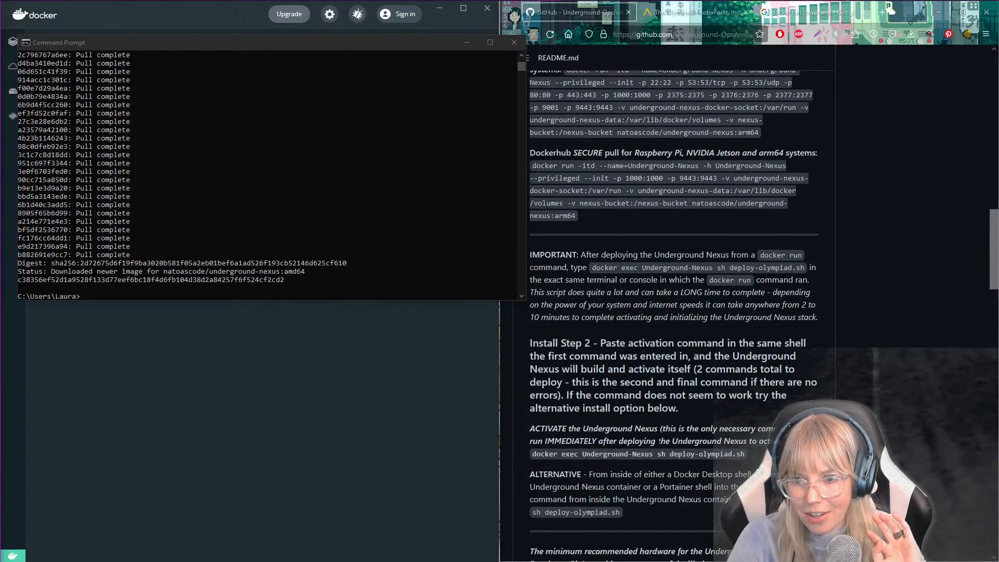
# Copy the Install Step 2 activation command "docker exec Underground-Nexus sh deploy-olympiad.sh" from the README and run it in Command Prompt.
pyautogui.moveTo(745, 454); pyautogui.dragTo(532, 461)
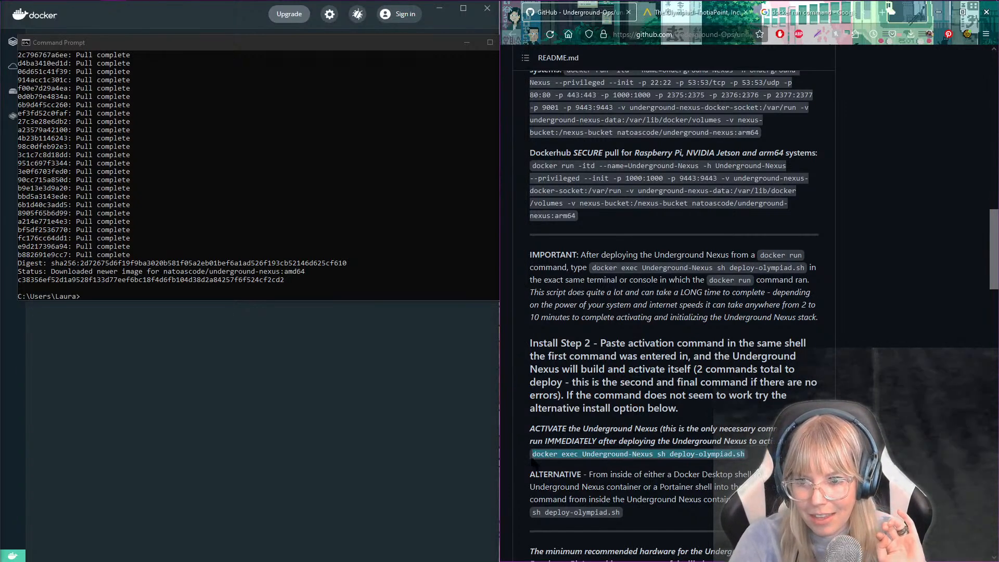
pyautogui.rightClick(546, 454)
pyautogui.click(634, 291)
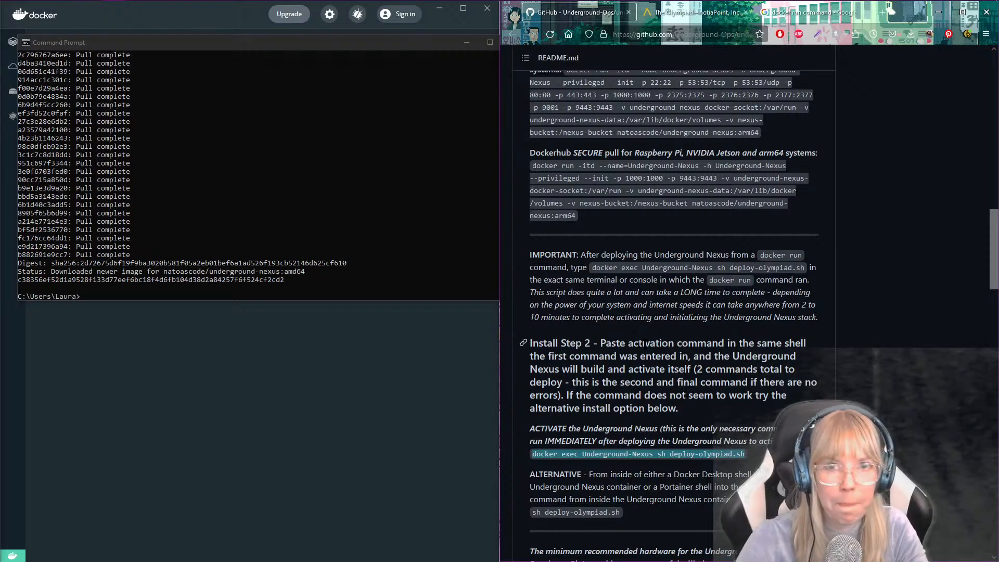
pyautogui.click(293, 45)
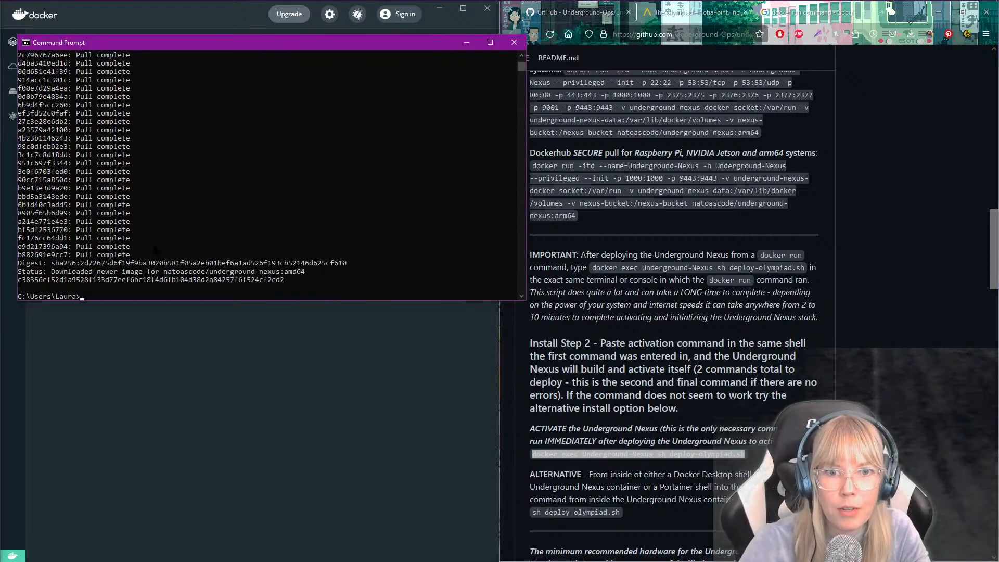
pyautogui.hotkey('ctrl', 'v')
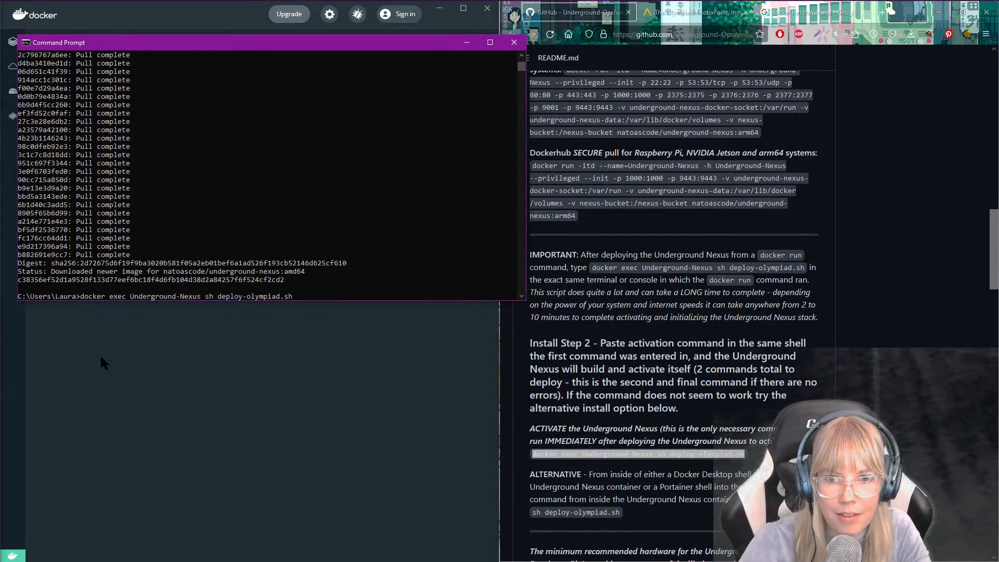
pyautogui.click(648, 422)
pyautogui.click(303, 299)
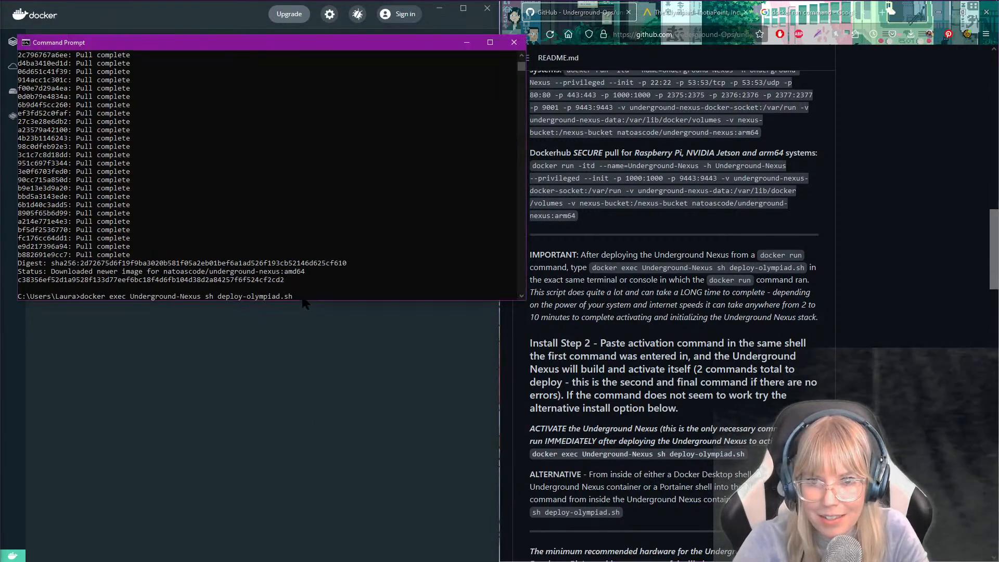
pyautogui.press('Return')
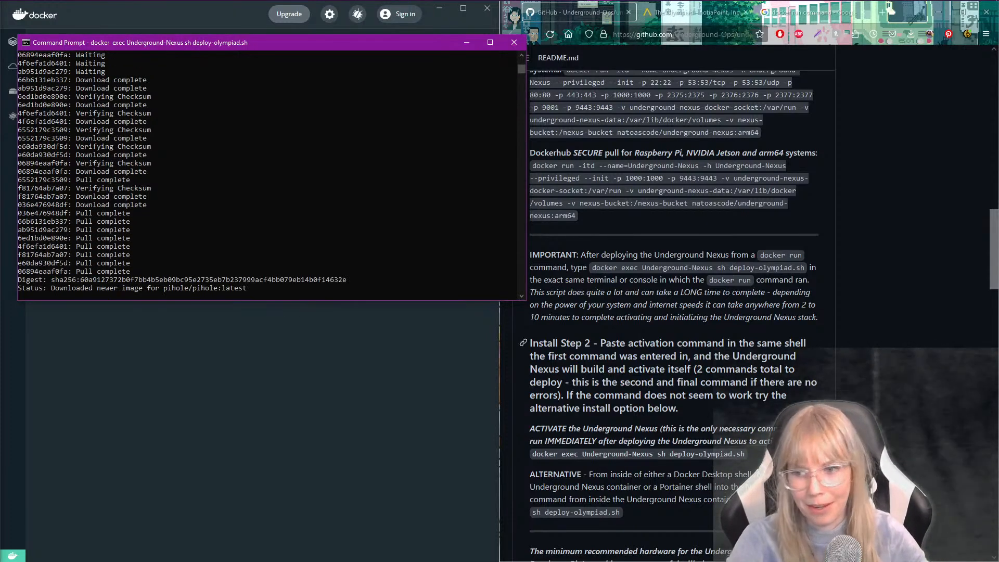
# Read the README from Install Step 2 down to the "How to use the Underground Nexus - Once Deployed" instructions.
pyautogui.scroll(-3, 673, 312)
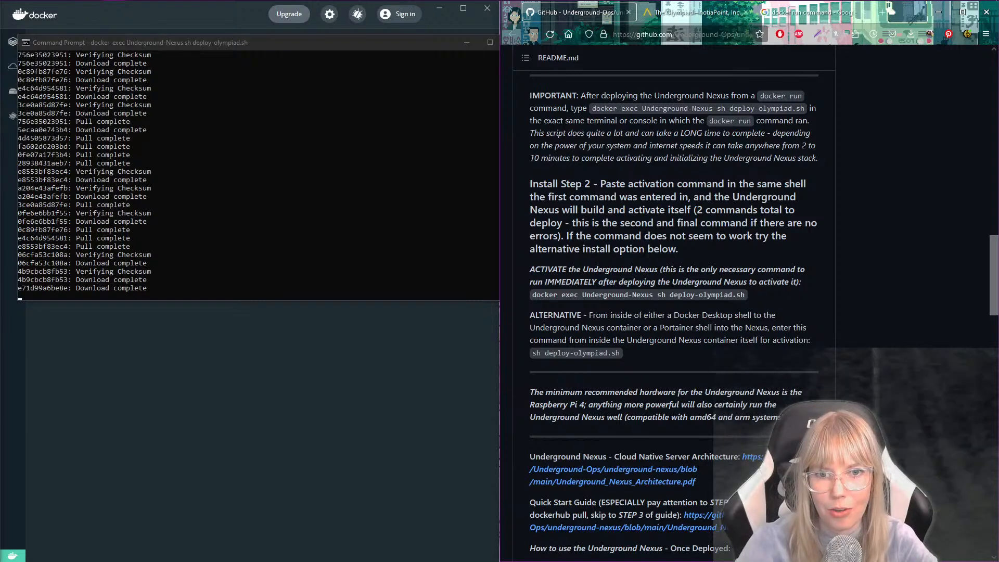
pyautogui.scroll(-3, 673, 312)
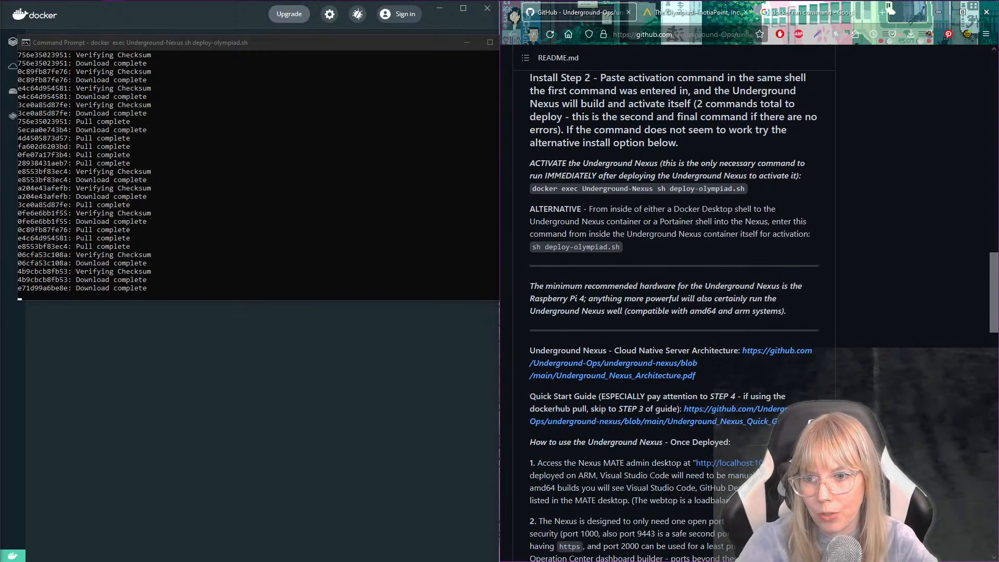
pyautogui.scroll(-2, 673, 312)
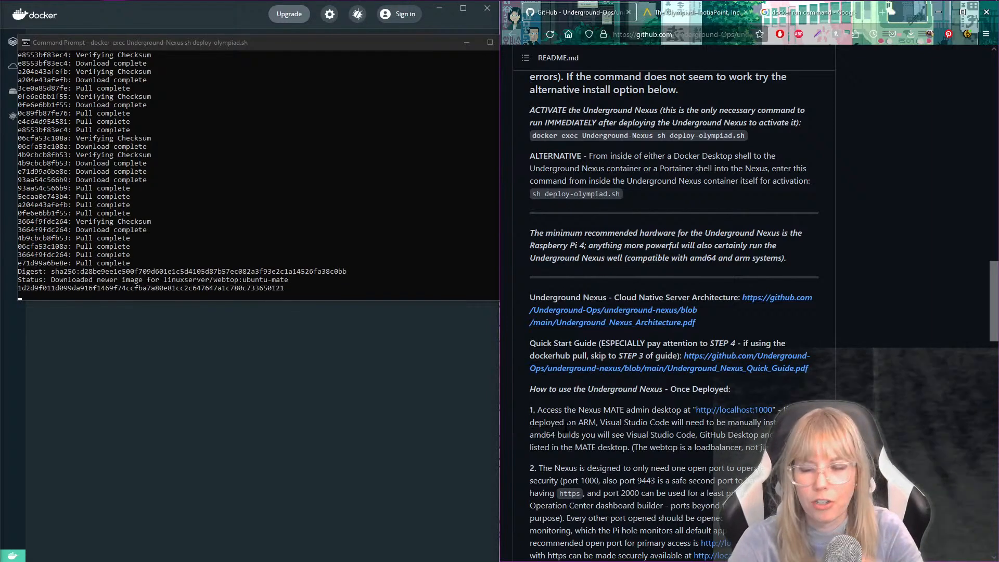
pyautogui.moveTo(531, 416); pyautogui.dragTo(649, 442)
pyautogui.click(650, 444)
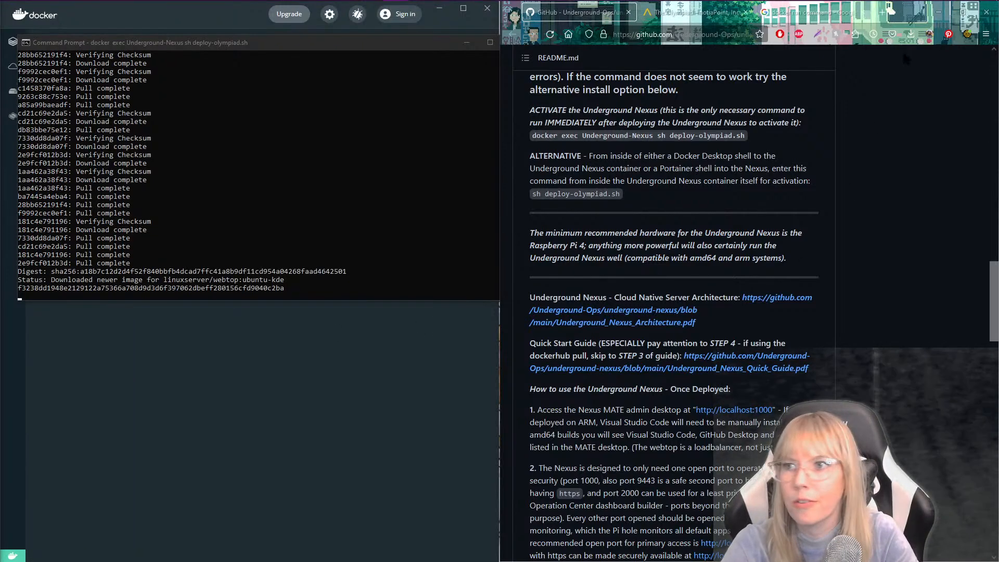
# Open YouTube in a new browser tab and play the Cloud Underground Radio 24/7 livestream.
pyautogui.click(882, 12)
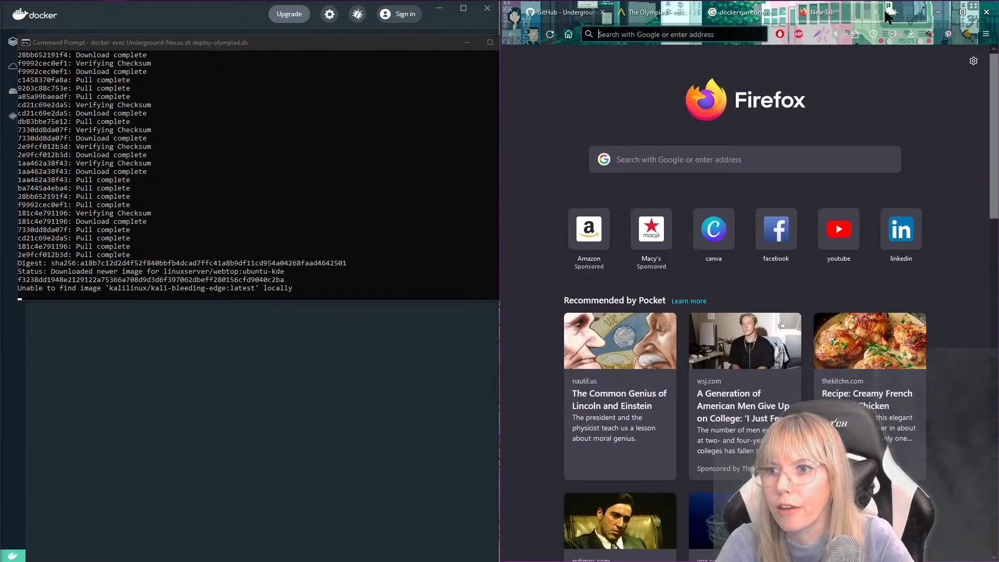
pyautogui.click(853, 245)
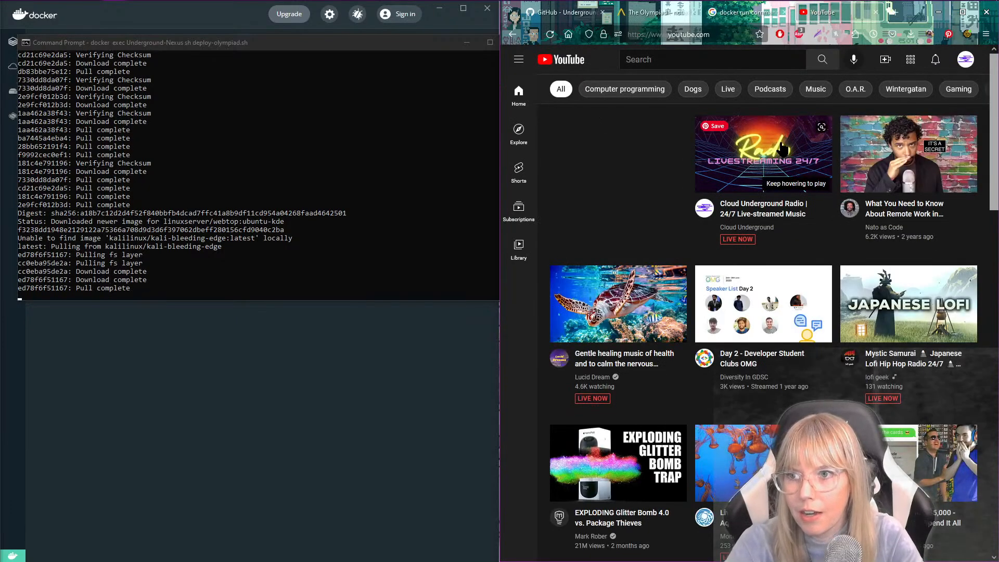
pyautogui.click(762, 168)
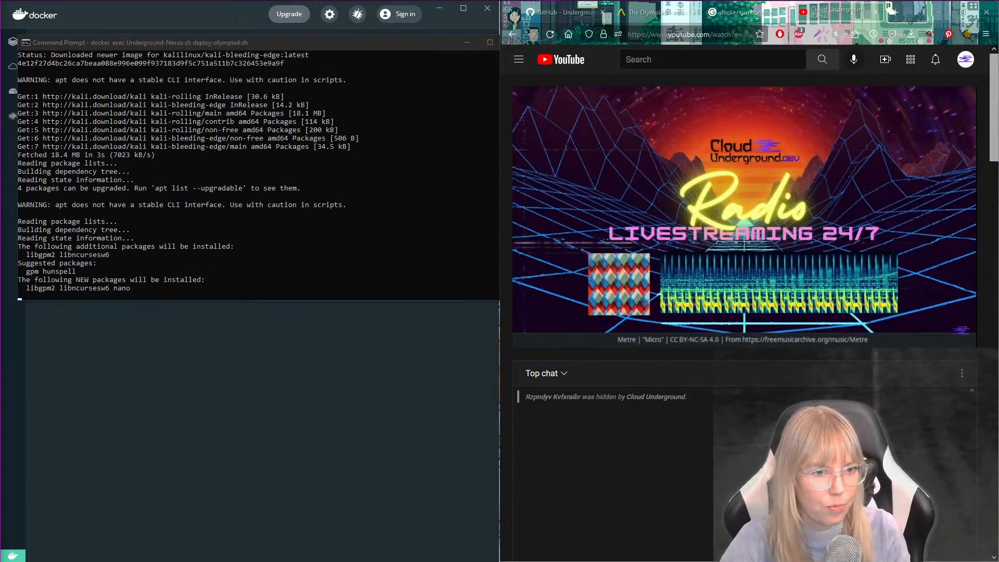
# Mute the computer's Headphones (Realtek(R) Audio) output.
pyautogui.moveTo(956, 5)
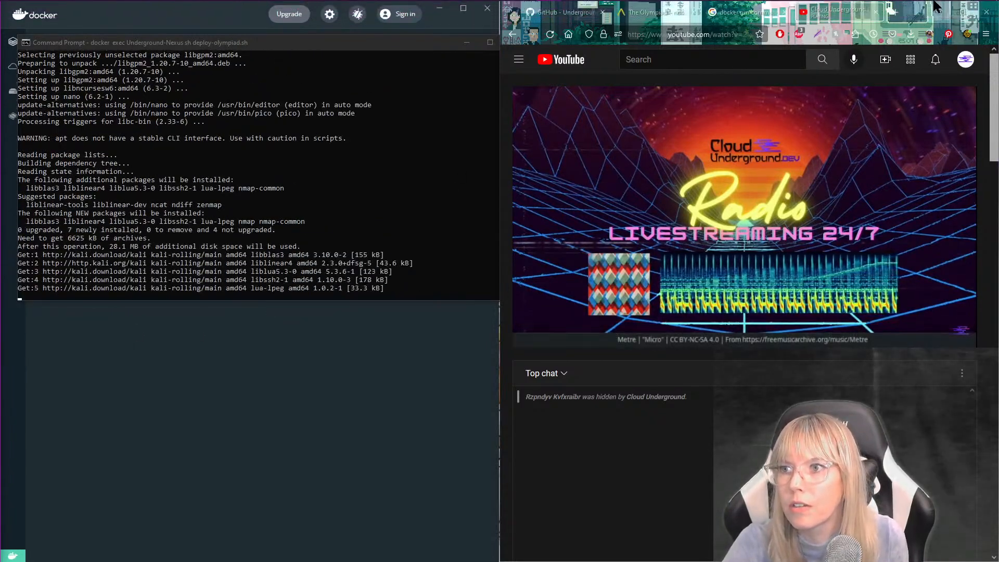
pyautogui.click(932, 11)
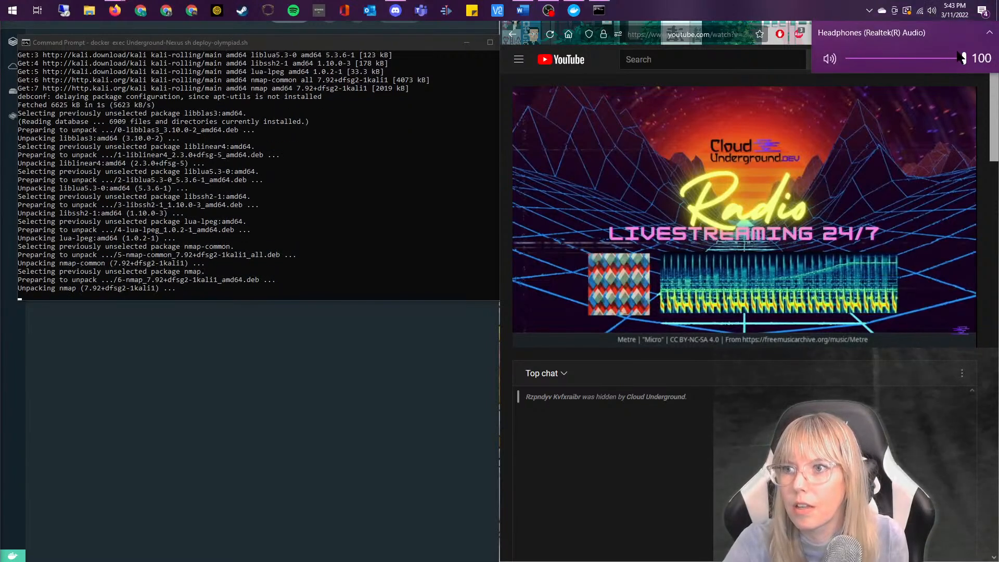
pyautogui.click(829, 59)
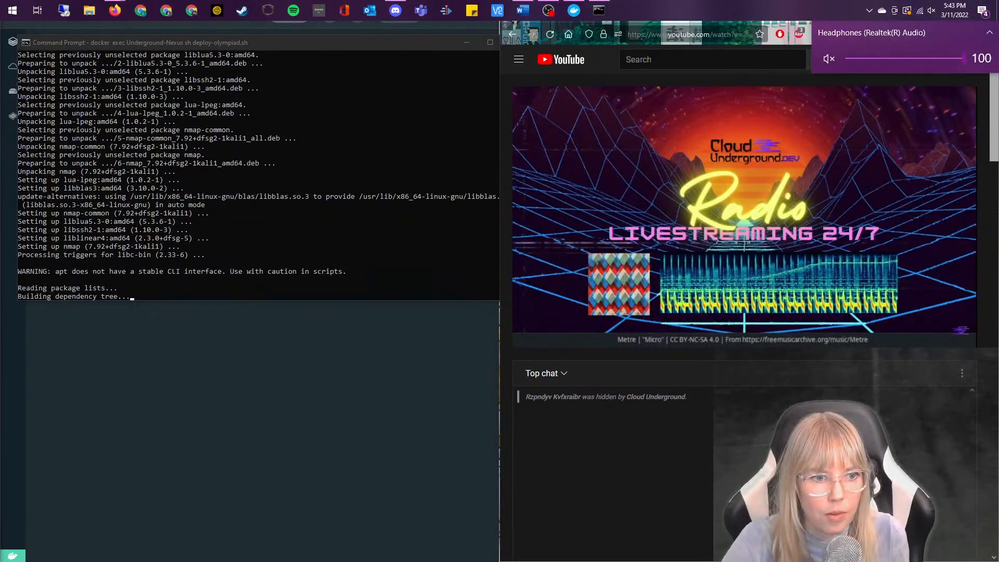
pyautogui.press('Escape')
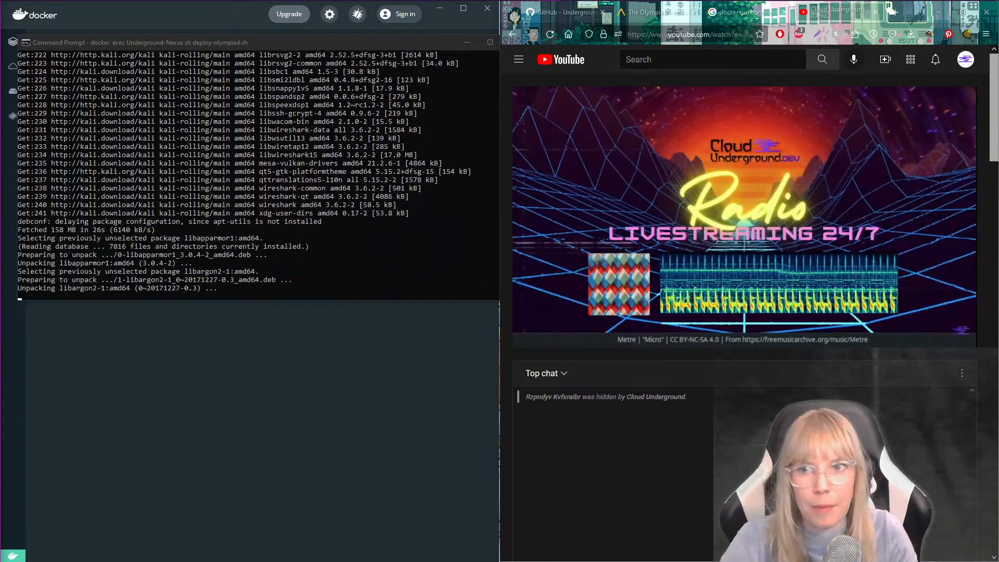
# Open the "You don't have to be a software engineer to install" stream from Your Current Live Streams and detach its tab from the browser window.
pyautogui.click(577, 60)
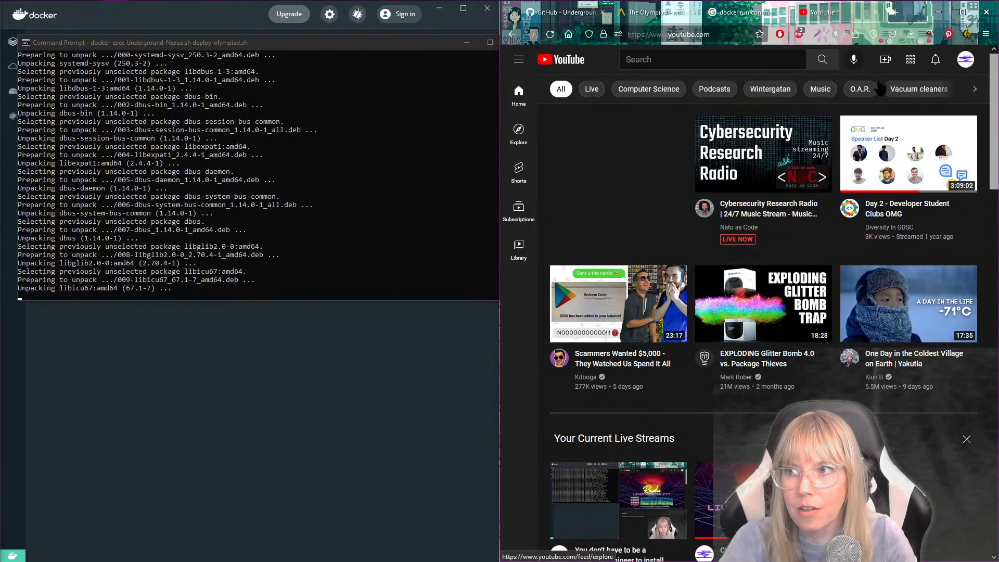
pyautogui.click(966, 59)
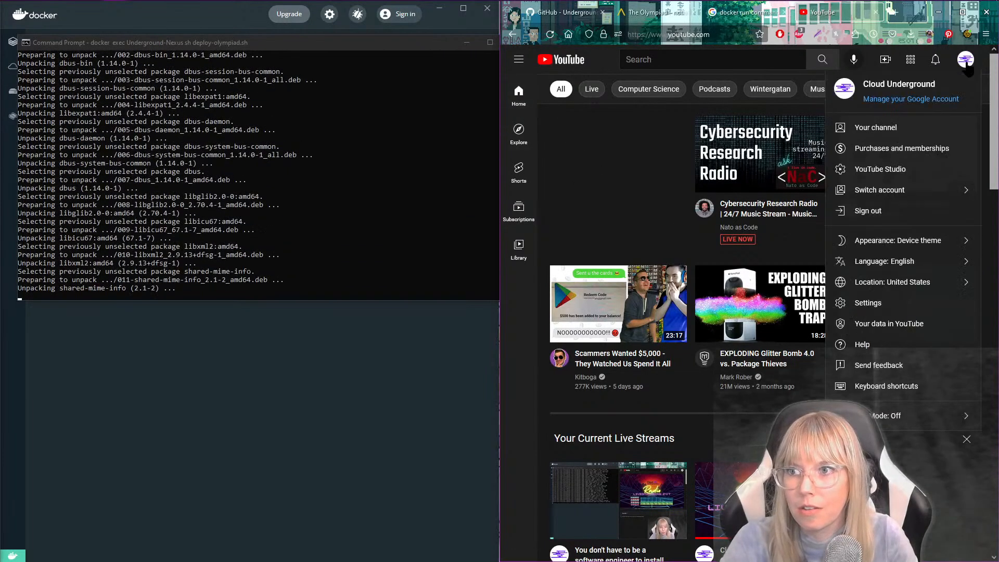
pyautogui.click(591, 136)
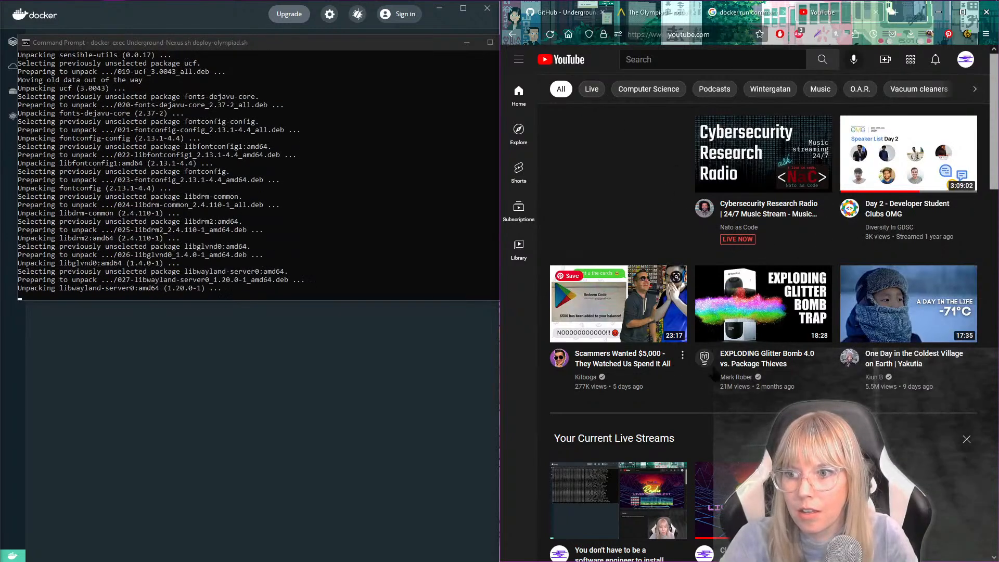
pyautogui.scroll(-1, 677, 277)
pyautogui.scroll(-2, 664, 524)
pyautogui.click(618, 402)
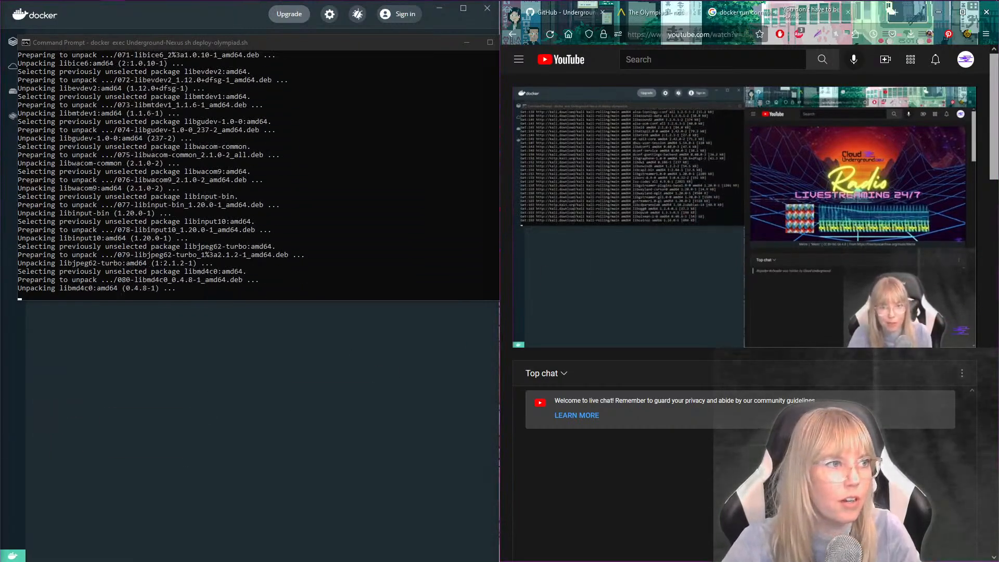
pyautogui.moveTo(811, 13); pyautogui.dragTo(780, 156)
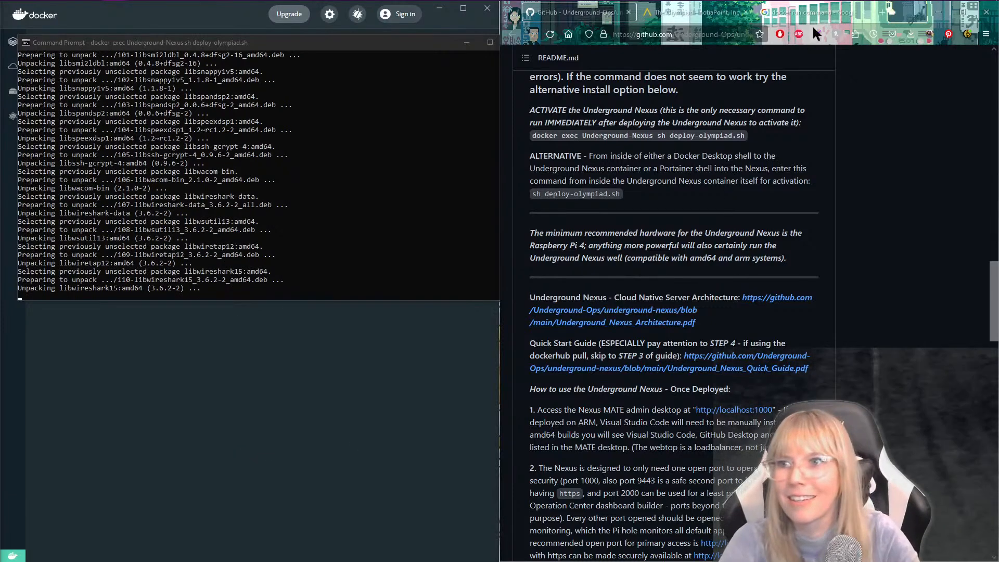
pyautogui.click(882, 12)
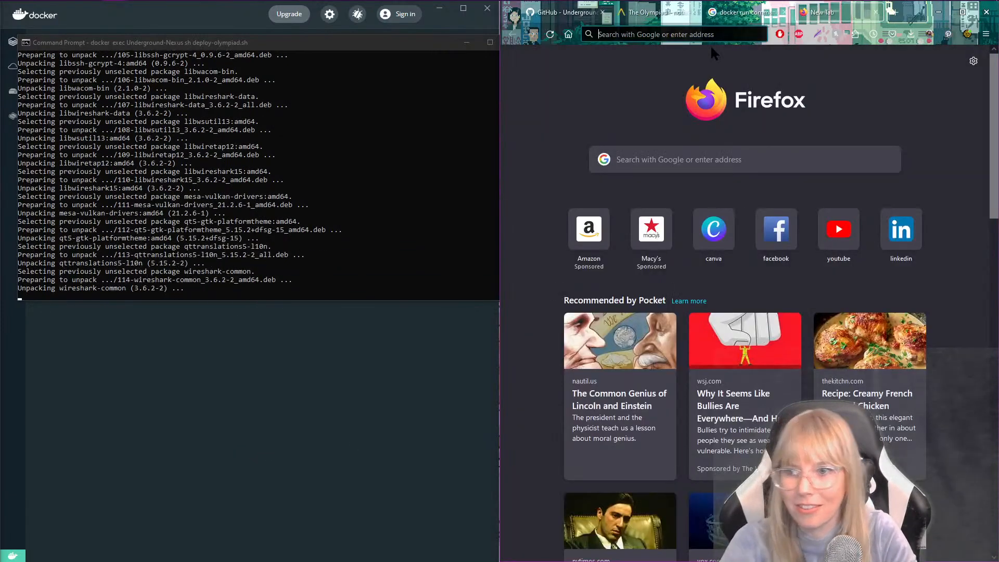
pyautogui.write('https://cloudunderground.dev')
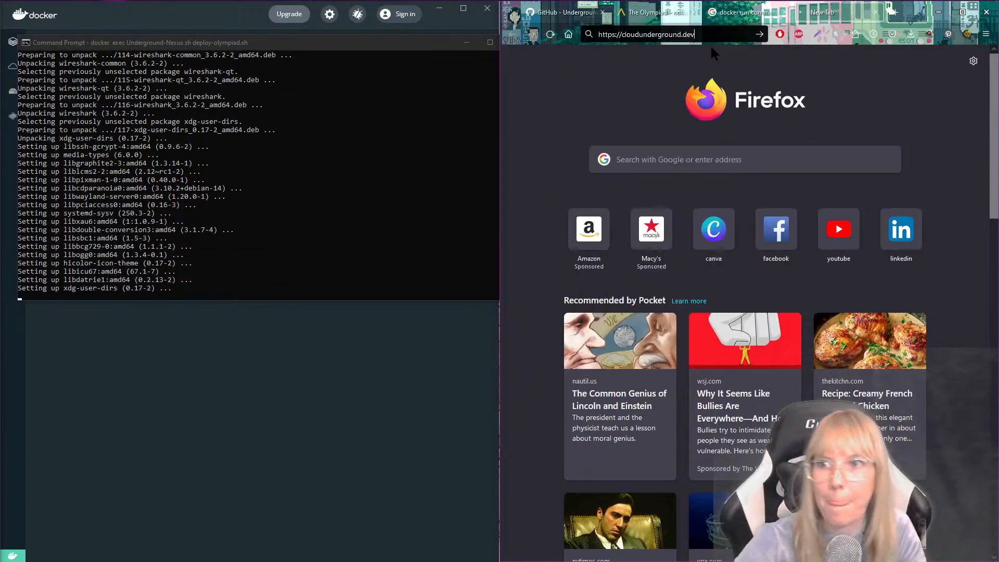
pyautogui.press('Return')
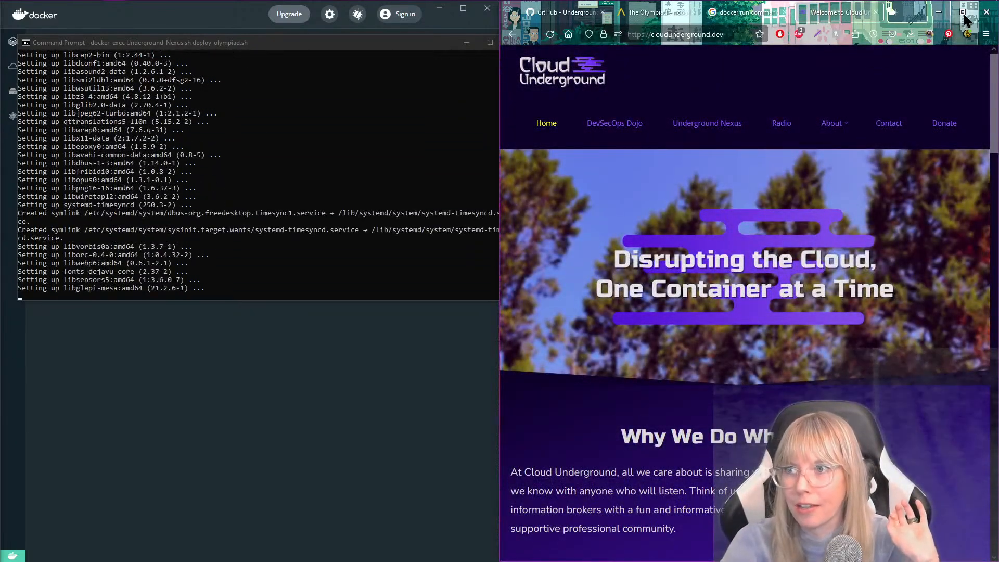
pyautogui.click(963, 13)
pyautogui.click(523, 128)
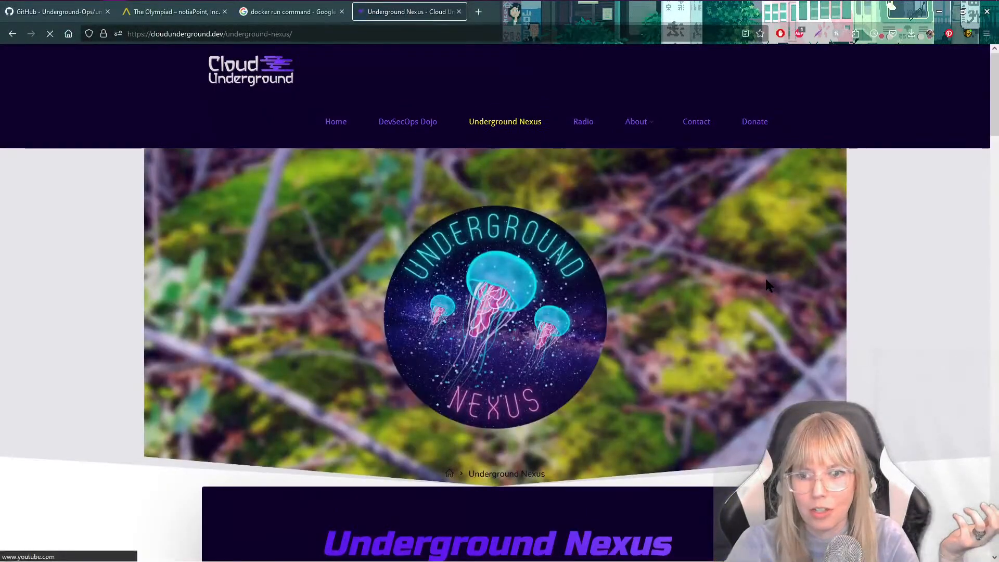
# Read the Underground Nexus description and the Toolkit Features list on the page.
pyautogui.scroll(-15, 769, 285)
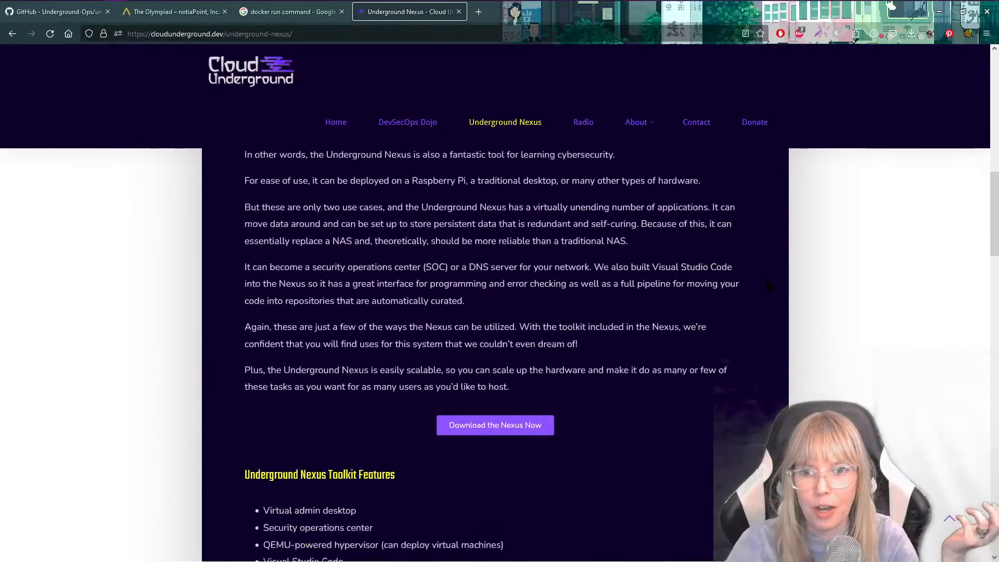
pyautogui.scroll(-2, 769, 285)
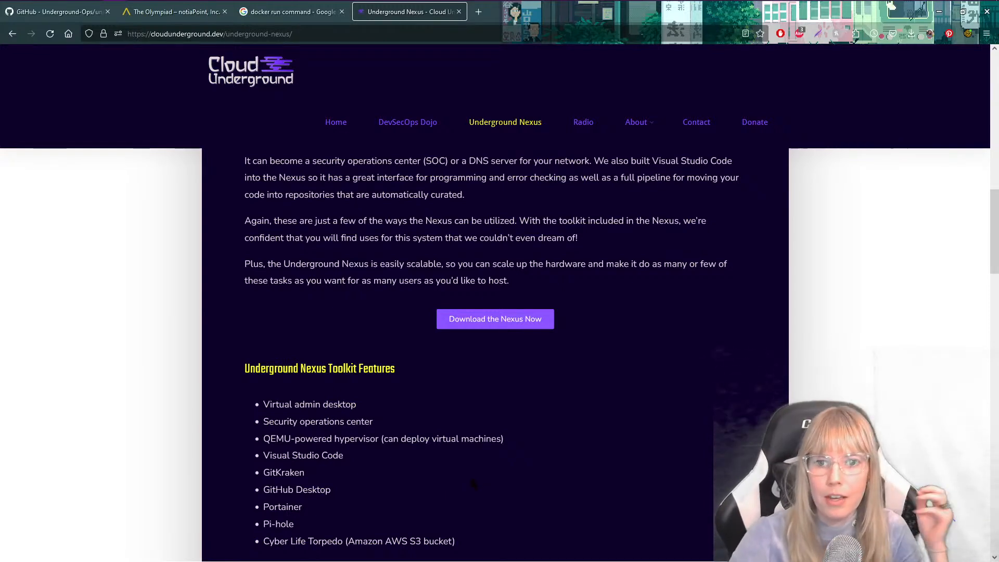
pyautogui.scroll(-3, 437, 438)
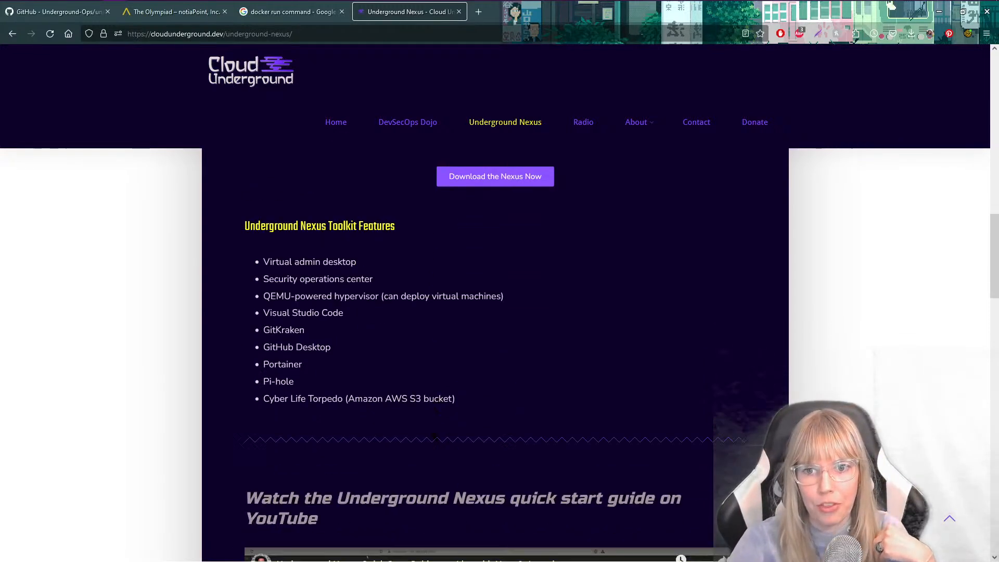
pyautogui.moveTo(245, 209); pyautogui.dragTo(396, 208)
pyautogui.moveTo(262, 262); pyautogui.dragTo(373, 262)
pyautogui.click(634, 337)
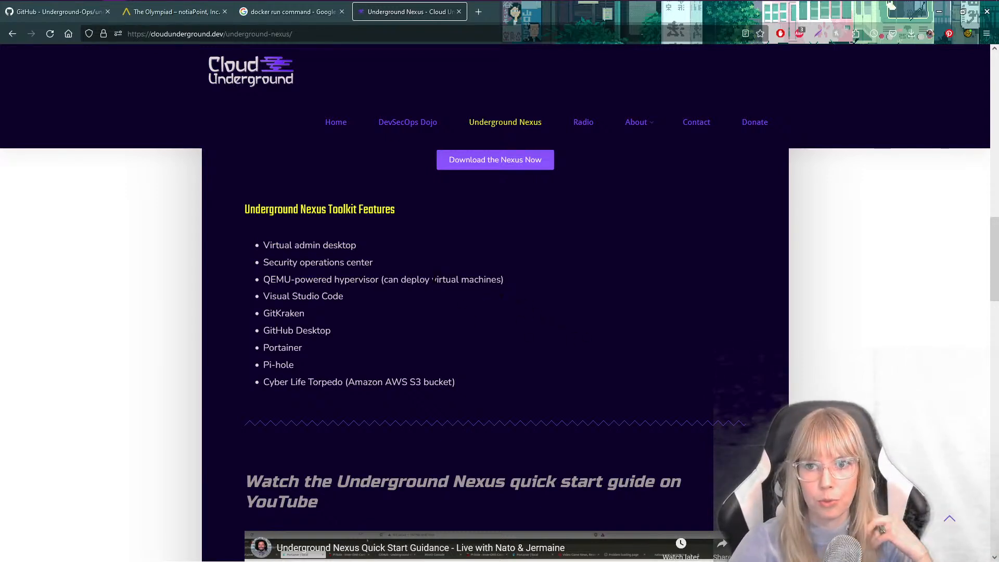
pyautogui.moveTo(366, 296); pyautogui.dragTo(264, 296)
pyautogui.click(325, 300)
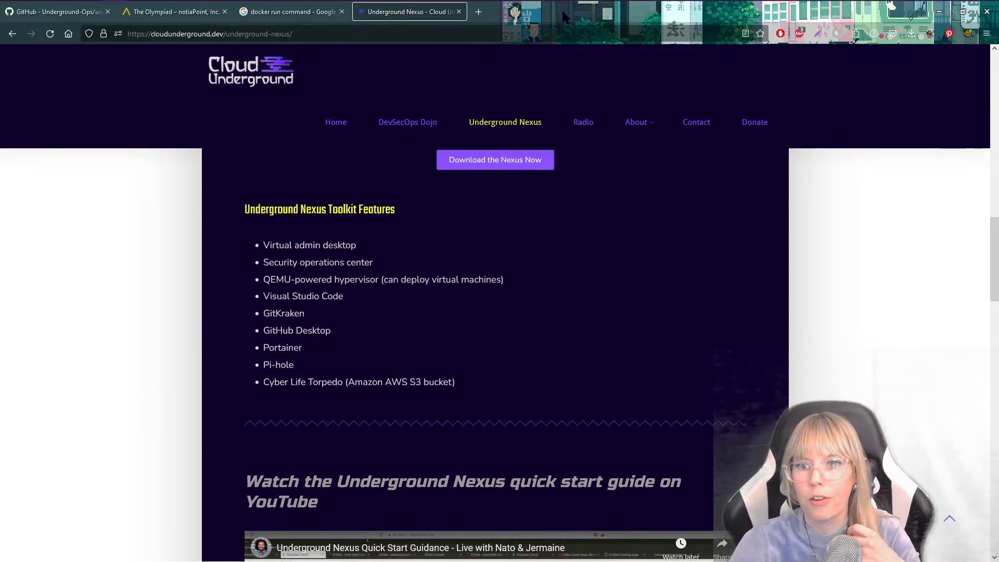
# Review the Education and Small Business use cases and check the deploy-olympiad.sh progress in Command Prompt before returning to the page.
pyautogui.scroll(-2, 804, 289)
pyautogui.scroll(-7, 803, 289)
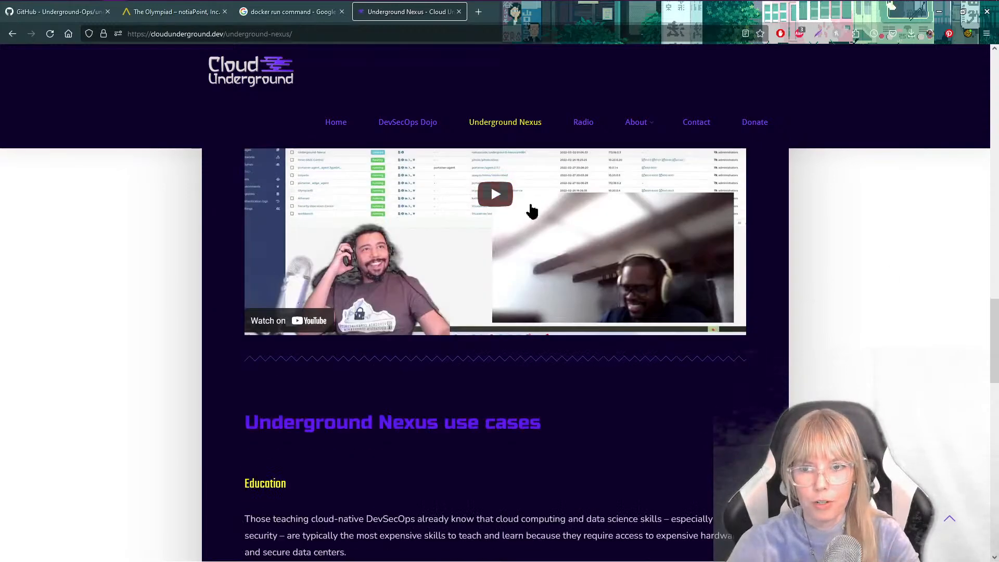
pyautogui.scroll(-6, 887, 437)
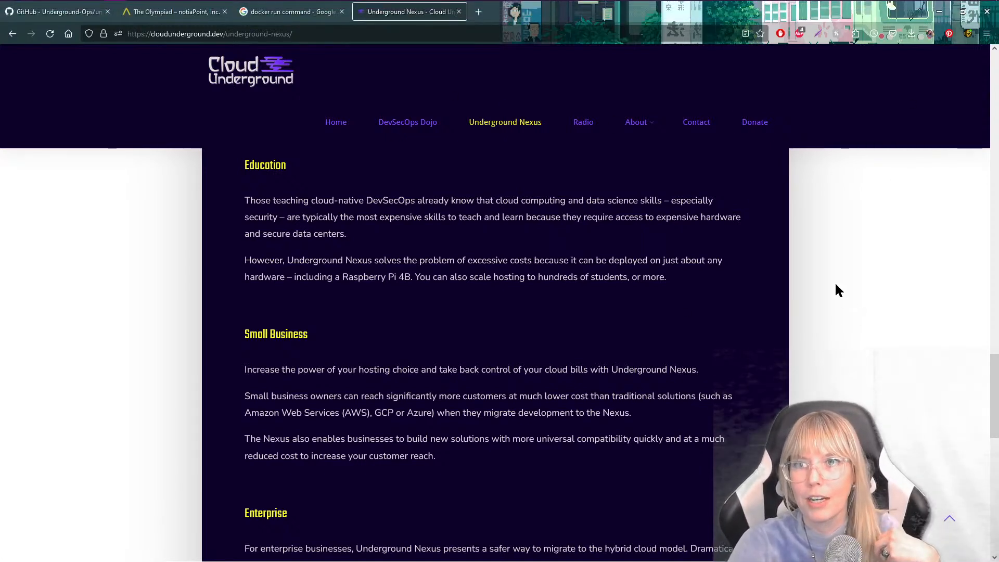
pyautogui.click(599, 11)
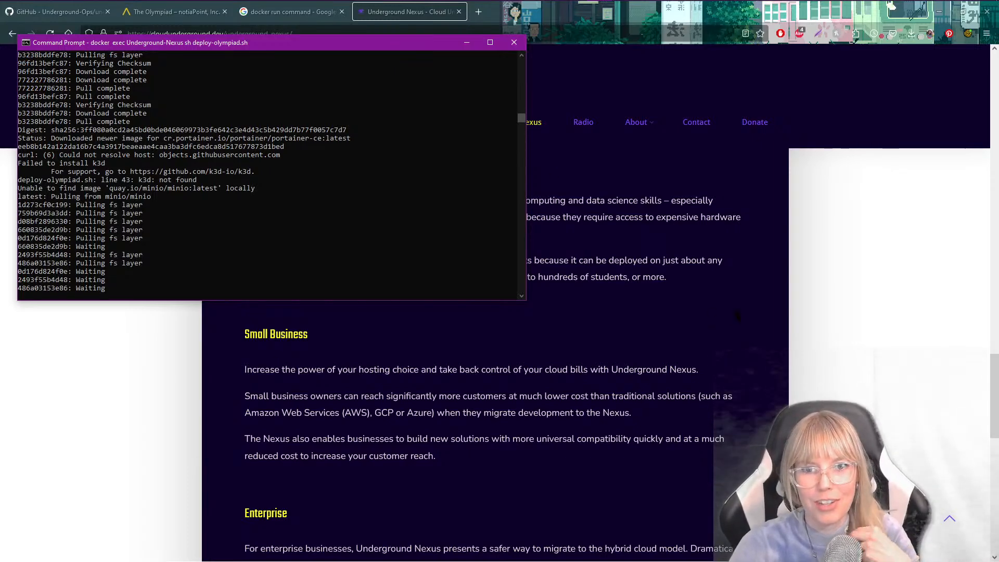
pyautogui.click(629, 373)
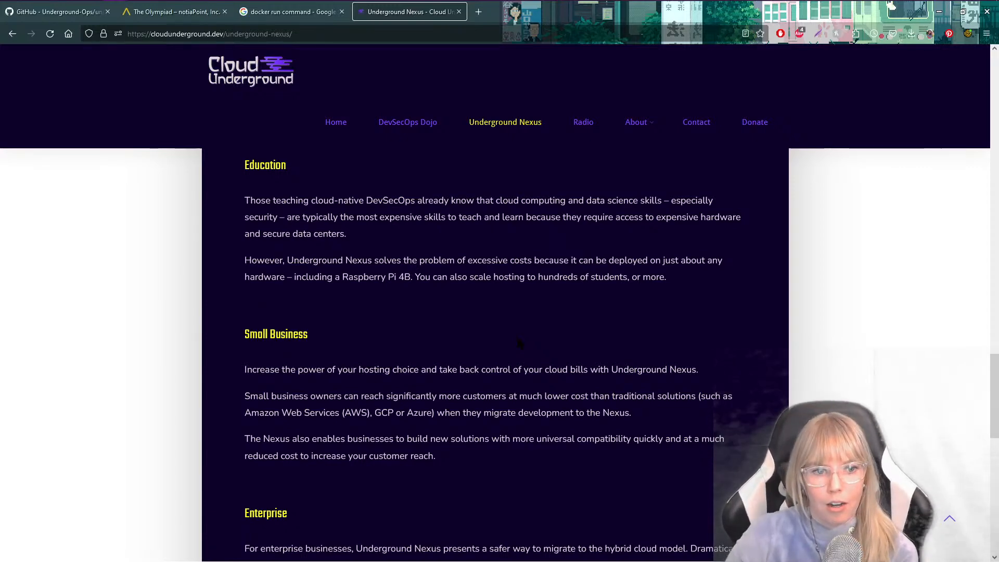
# Read the Enterprise use case and testimonial, go back up to the use cases heading, and recheck the activation script's progress in Command Prompt.
pyautogui.scroll(-3, 519, 343)
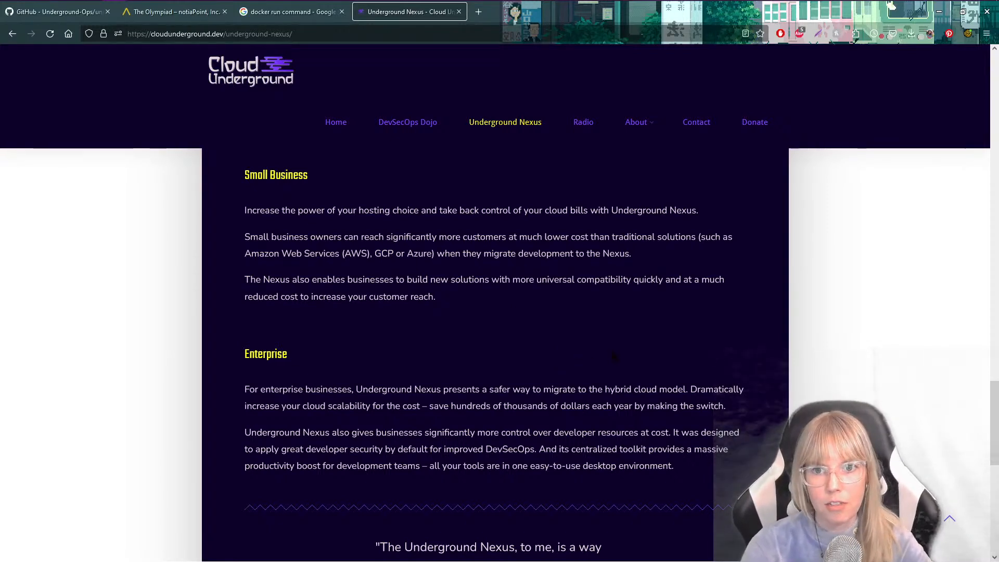
pyautogui.scroll(-3, 614, 356)
pyautogui.scroll(-1, 613, 356)
pyautogui.scroll(1, 412, 259)
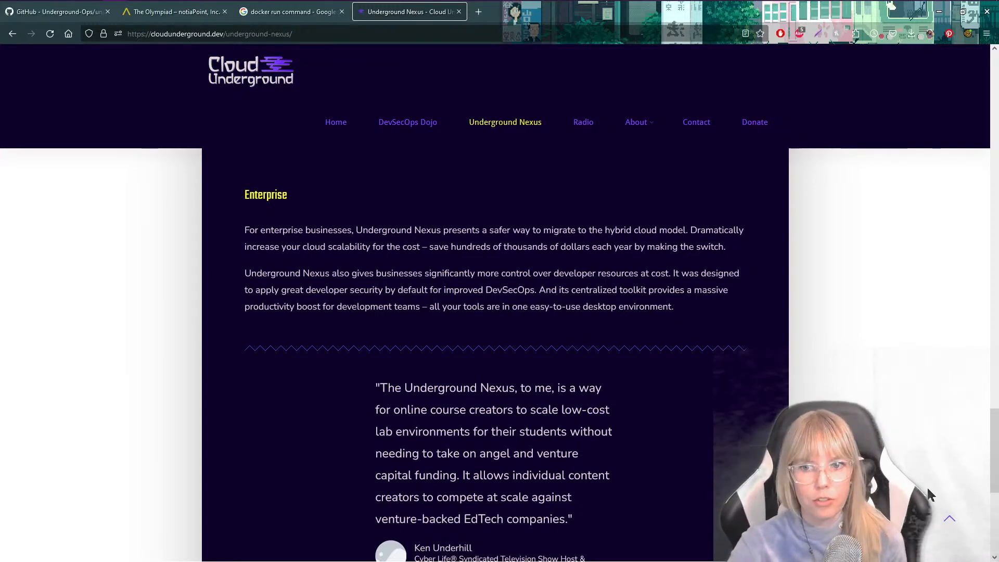
pyautogui.scroll(5, 927, 489)
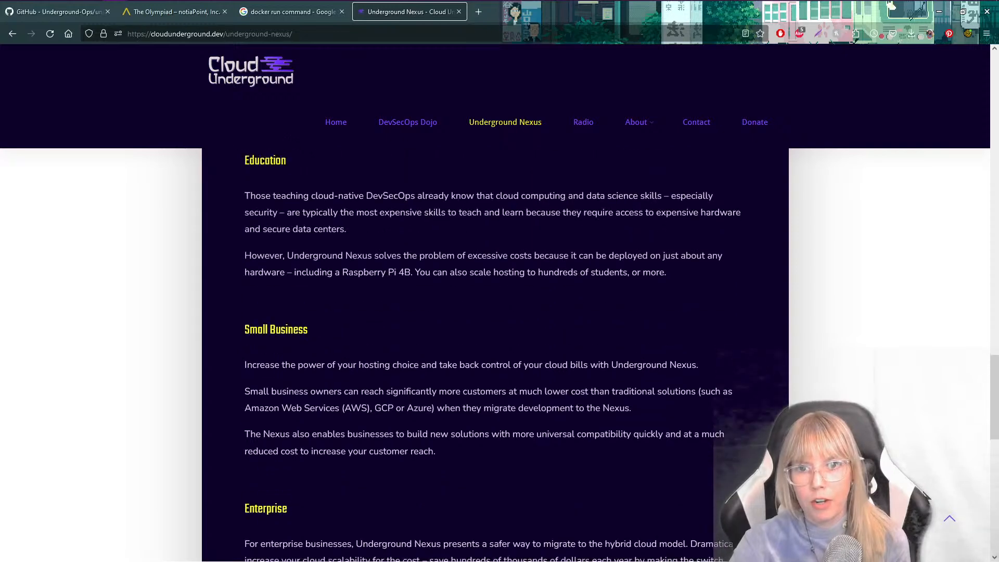
pyautogui.scroll(4, 927, 494)
pyautogui.moveTo(427, 4)
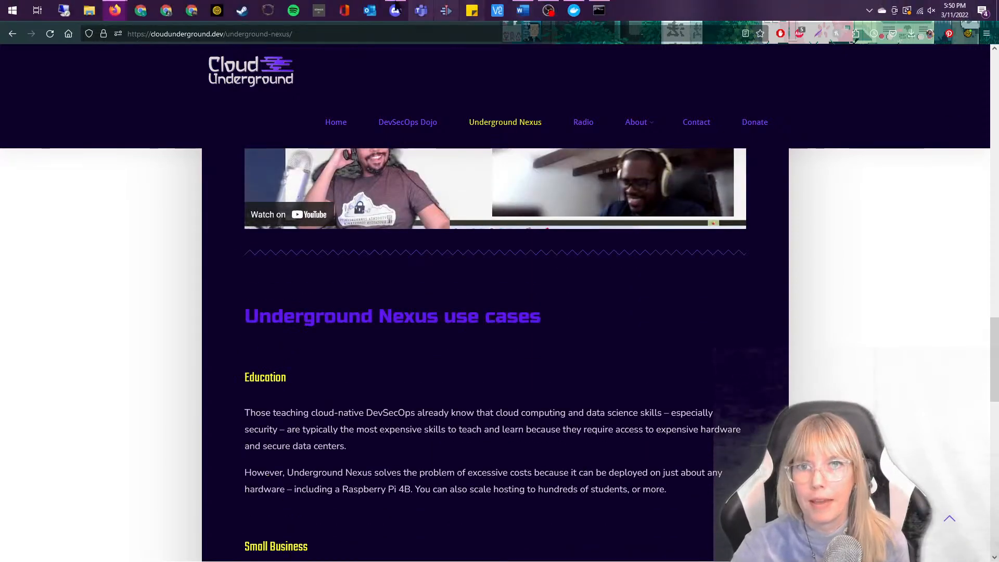
pyautogui.click(599, 10)
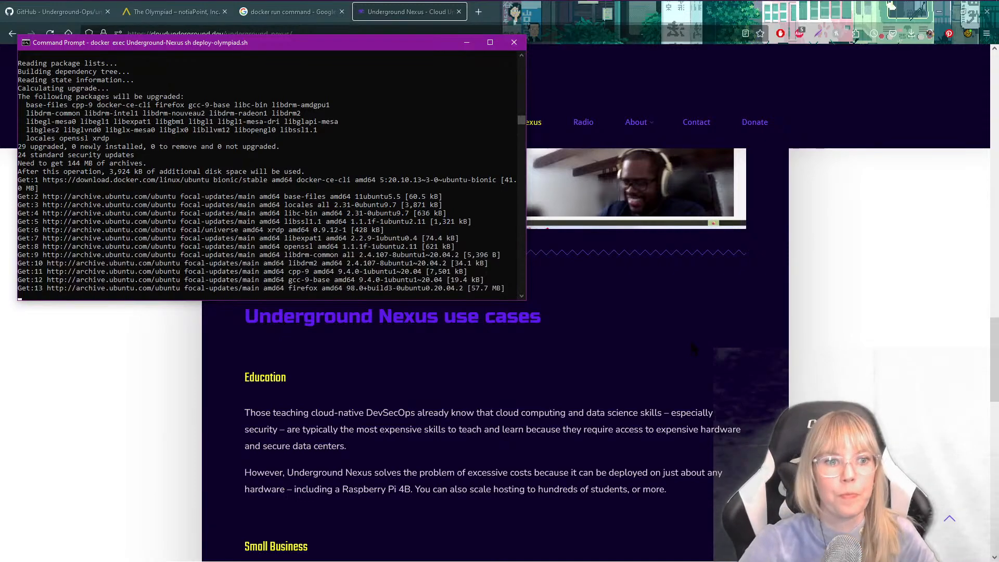
pyautogui.click(698, 372)
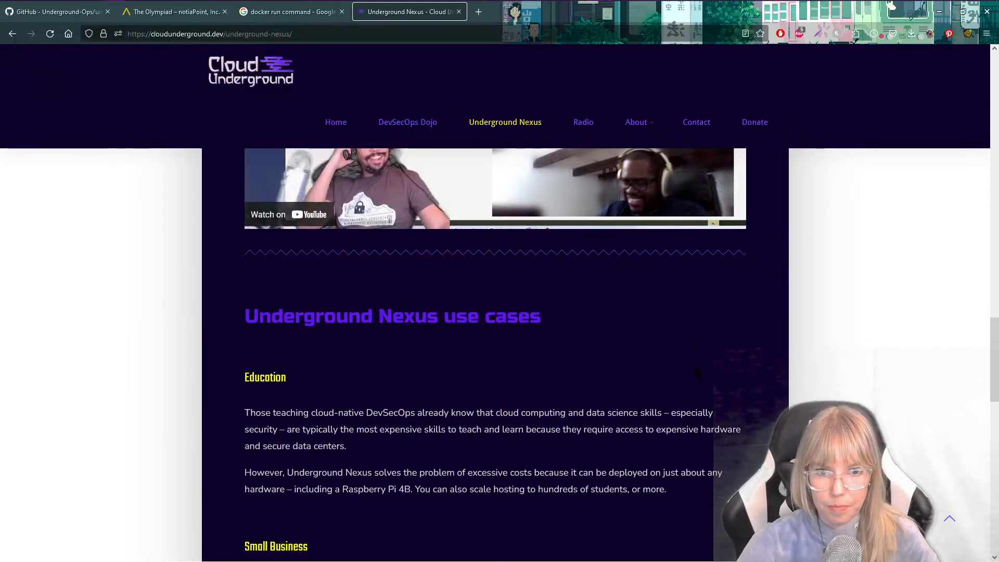
# Skim the Underground Nexus page again, covering its use cases, Toolkit Features list and quick start guide video.
pyautogui.scroll(-15, 528, 317)
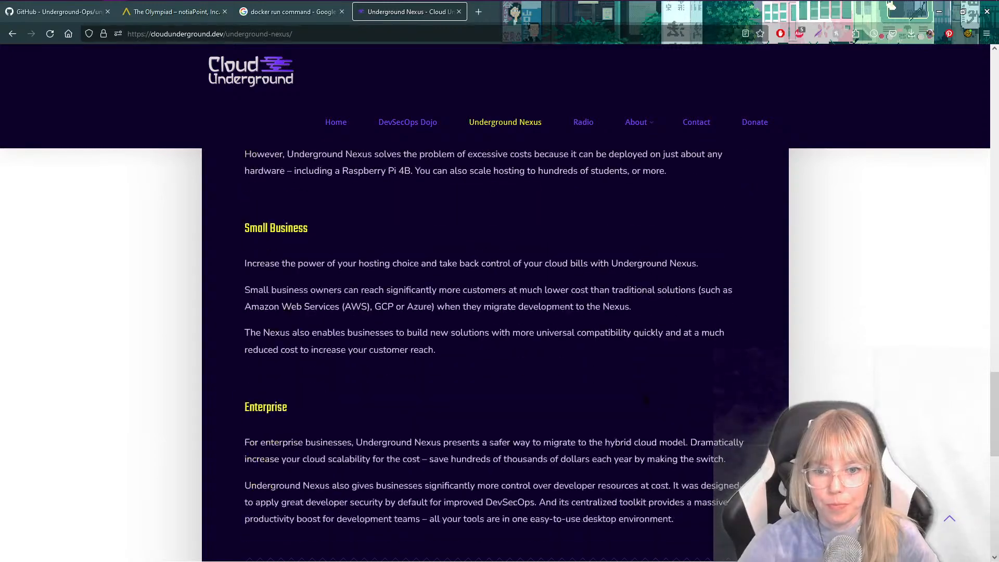
pyautogui.scroll(10, 727, 443)
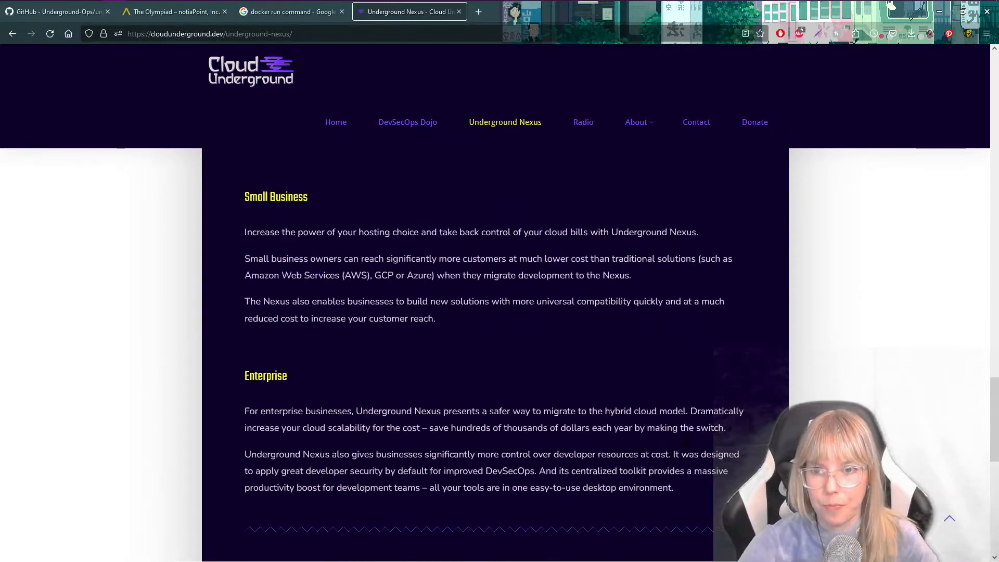
pyautogui.scroll(15, 727, 443)
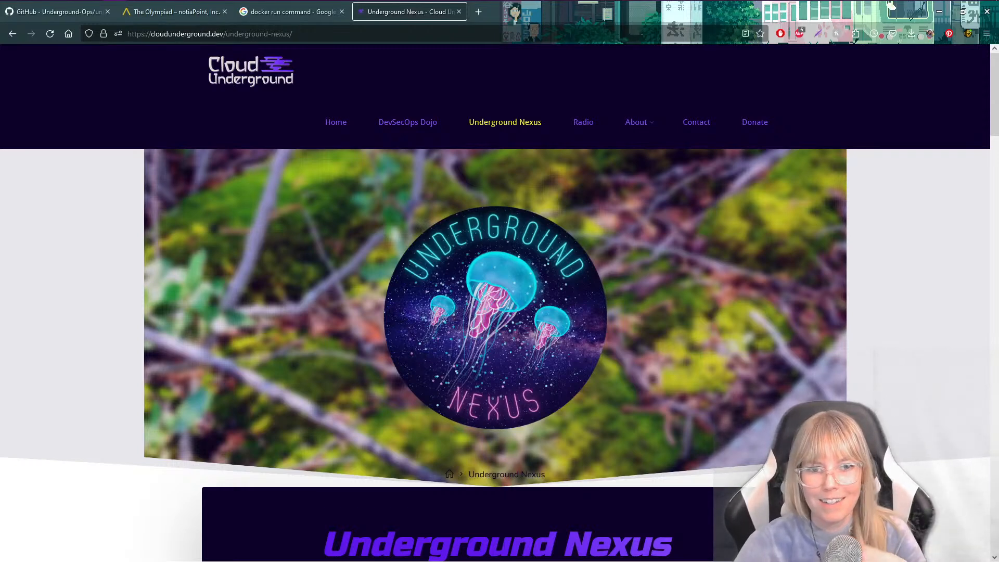
pyautogui.scroll(-10, 500, 354)
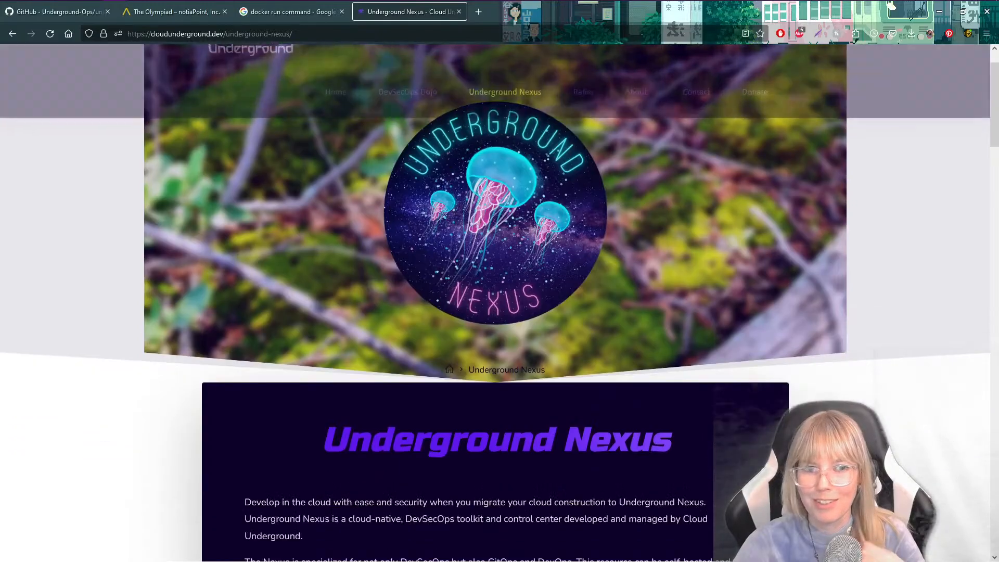
pyautogui.scroll(-15, 499, 354)
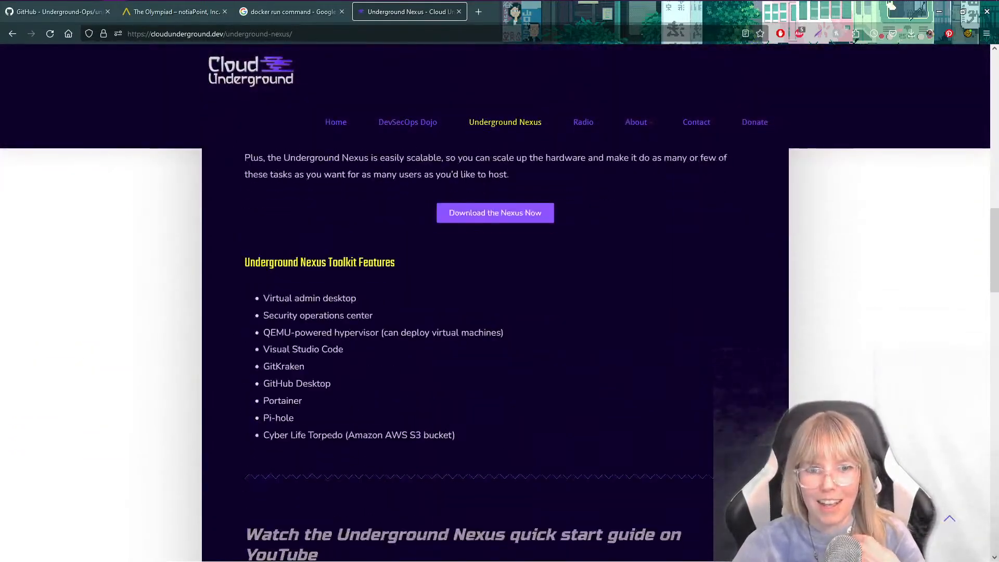
pyautogui.scroll(-15, 499, 353)
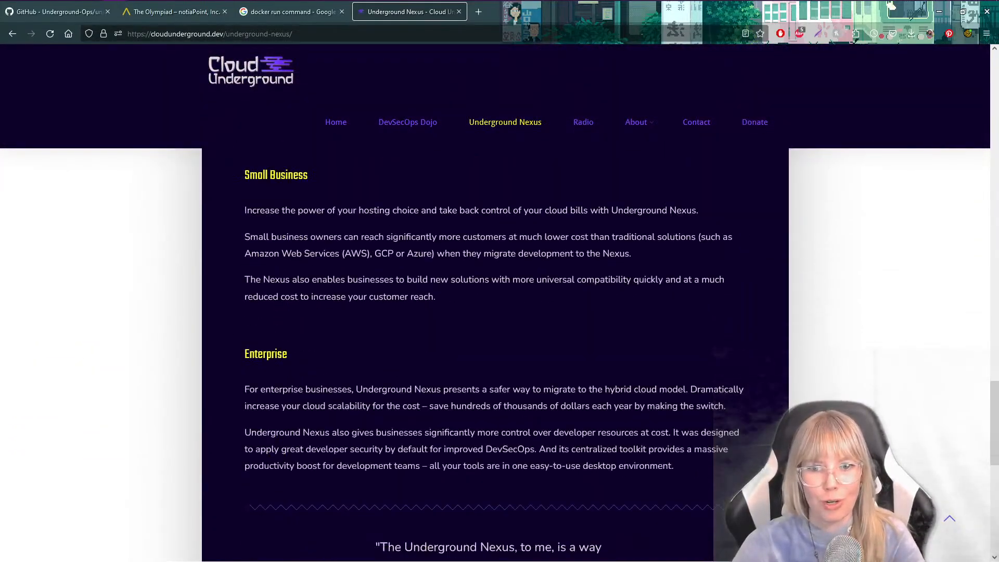
pyautogui.scroll(20, 499, 322)
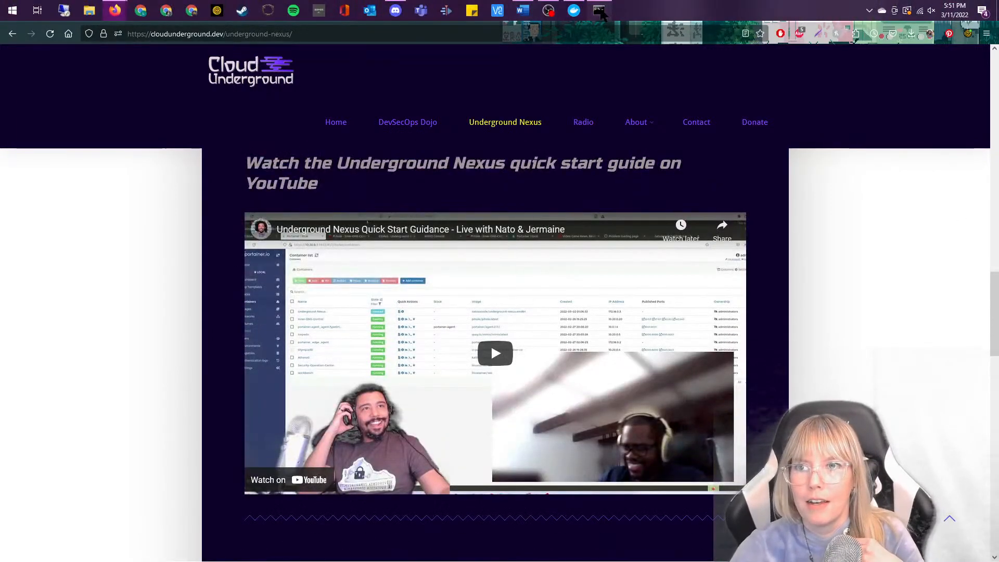
# Check the deploy-olympiad.sh package upgrade output in Command Prompt.
pyautogui.click(599, 10)
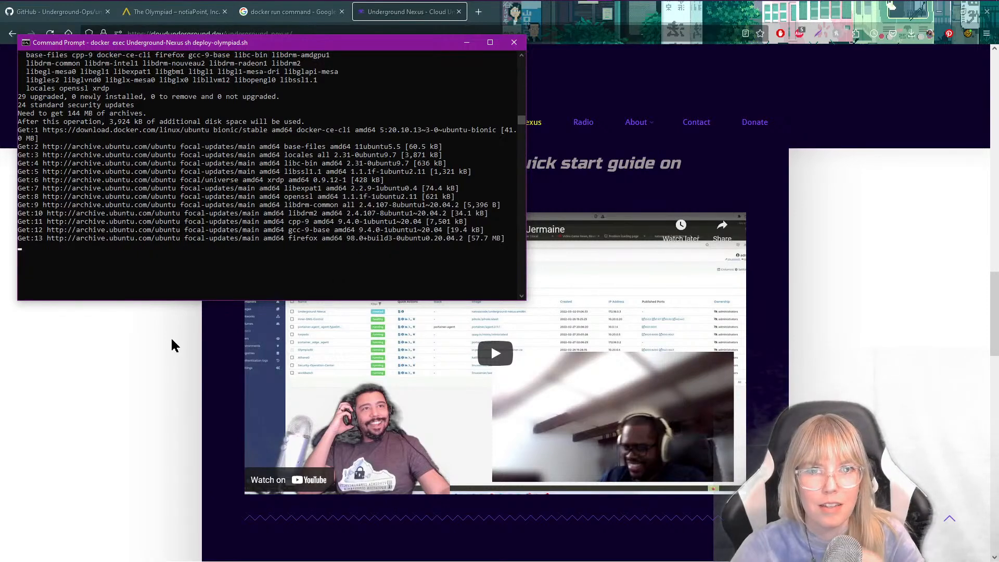
pyautogui.scroll(3, 185, 276)
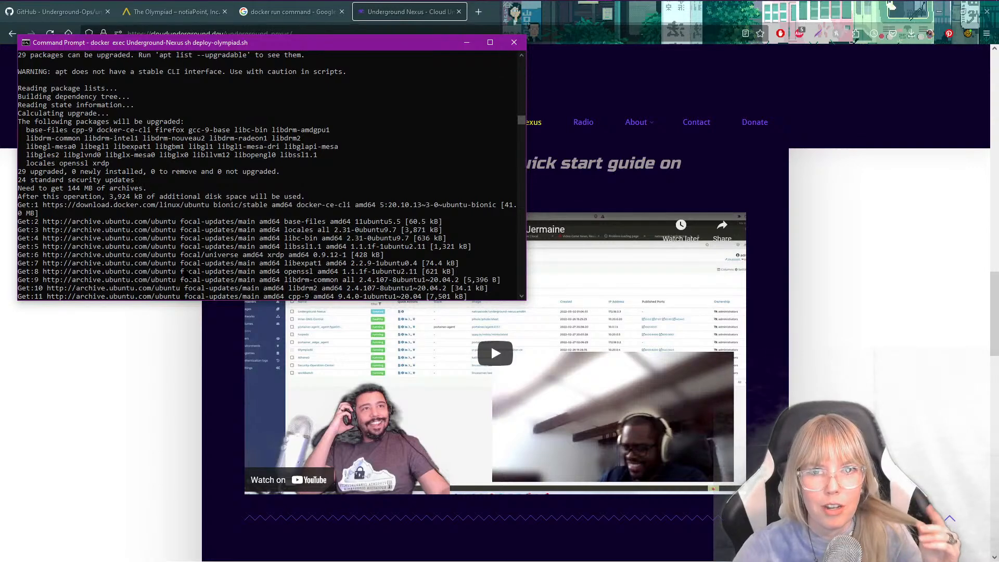
pyautogui.scroll(-3, 186, 273)
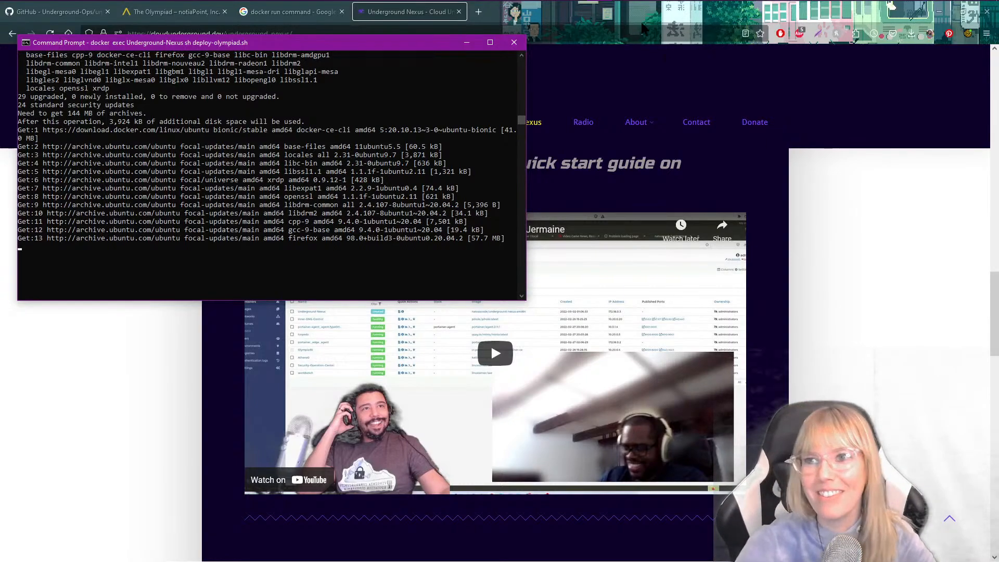
# Arrange the browser and Docker Desktop side by side, with Command Prompt in front of Docker Desktop.
pyautogui.press('super+Down')
pyautogui.press('super+Right')
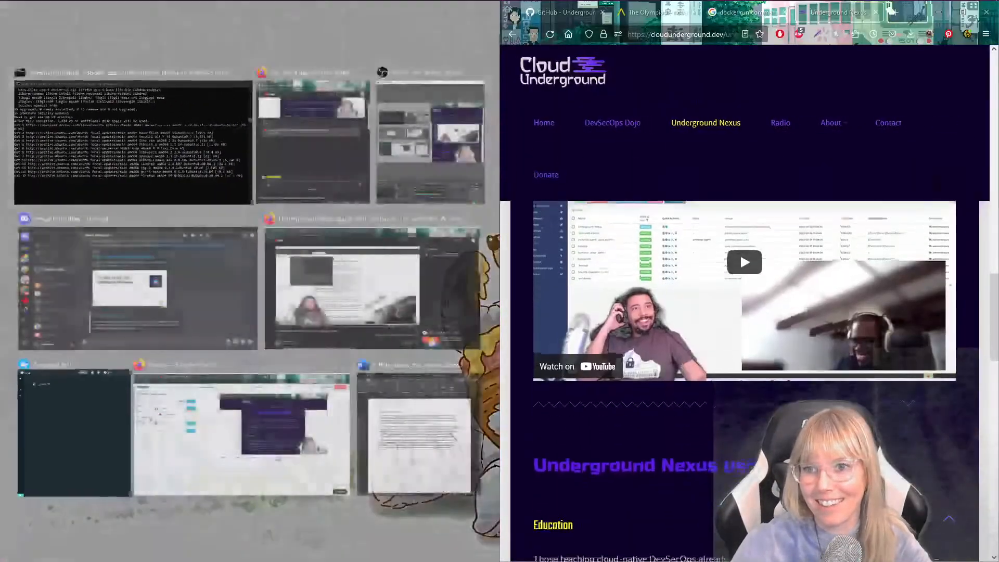
pyautogui.click(59, 438)
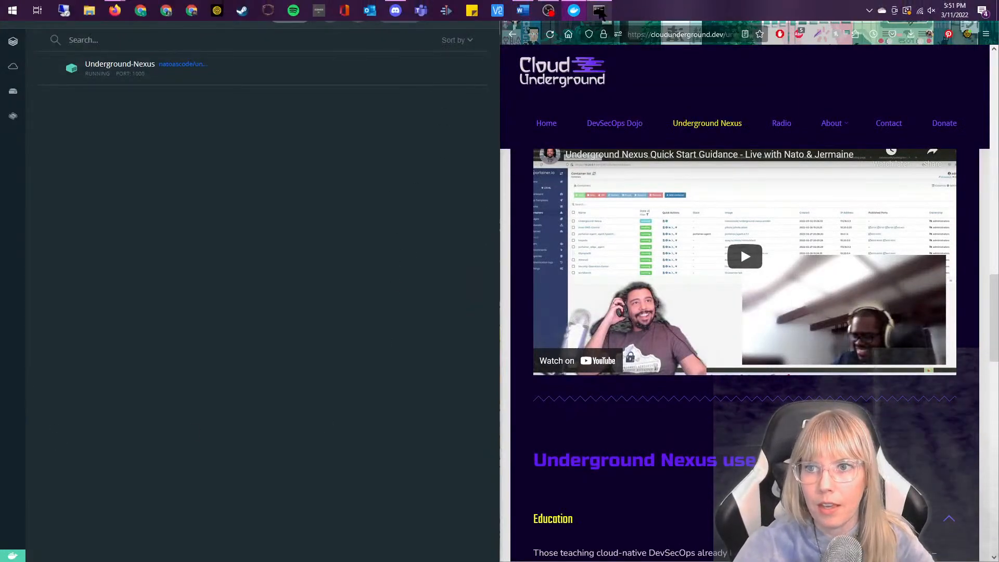
pyautogui.click(599, 4)
# Read the GitHub README's activation notes and its "How to use the Underground Nexus - Once Deployed" instructions.
pyautogui.click(585, 16)
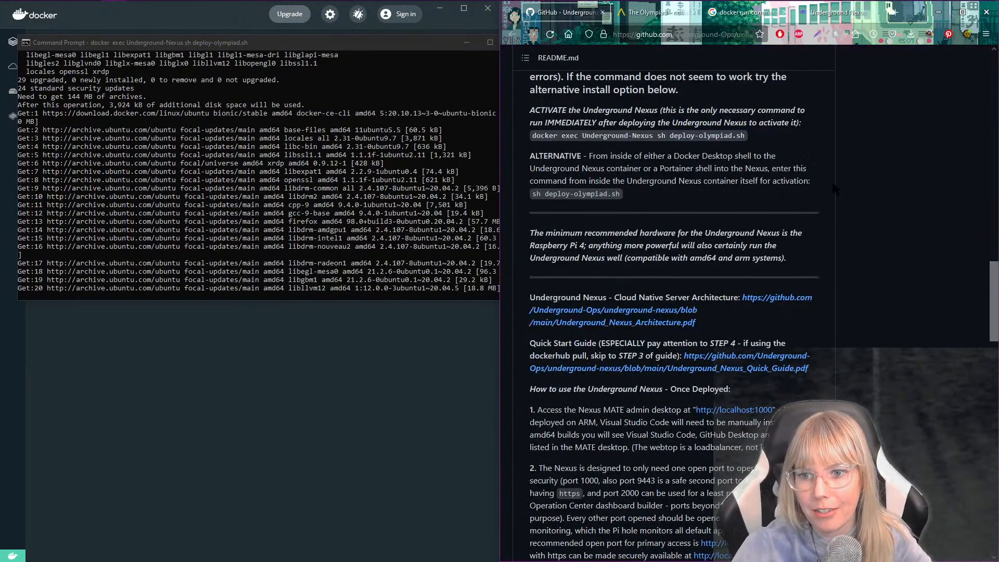
pyautogui.scroll(-1, 888, 185)
pyautogui.scroll(-1, 889, 185)
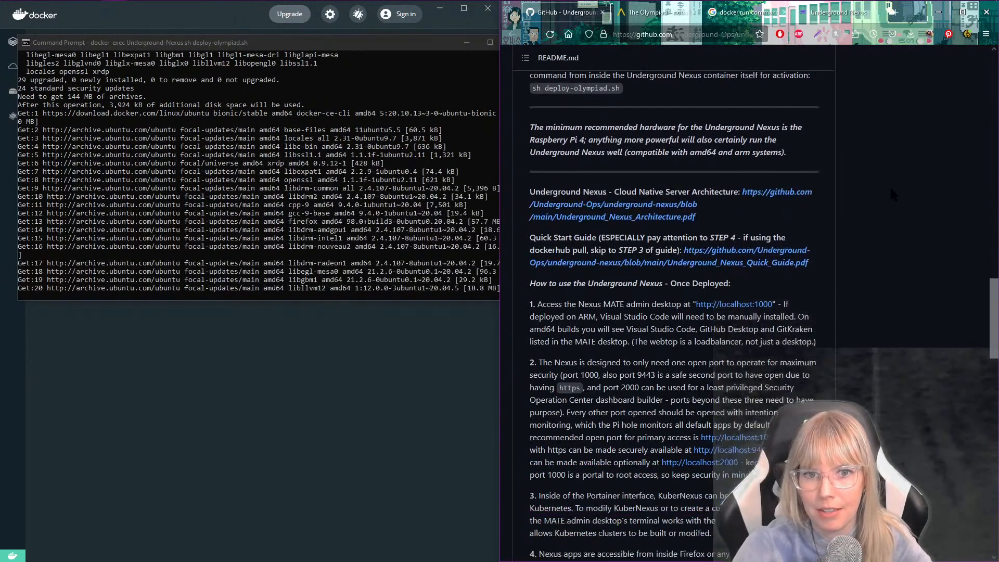
pyautogui.scroll(-2, 889, 185)
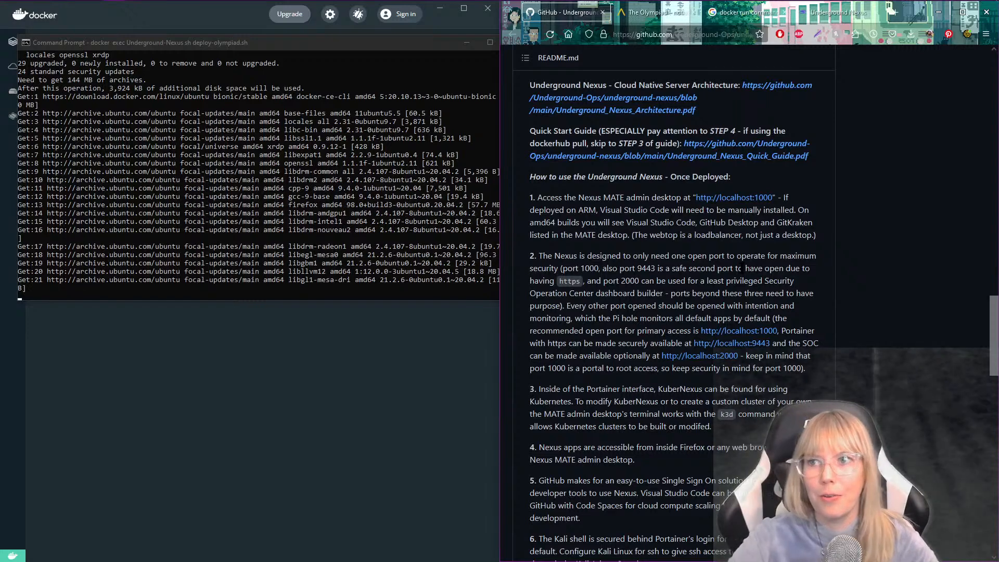
# Go to the Cloud Underground site's Radio page and play the 24/7 music livestream.
pyautogui.click(853, 13)
pyautogui.click(781, 123)
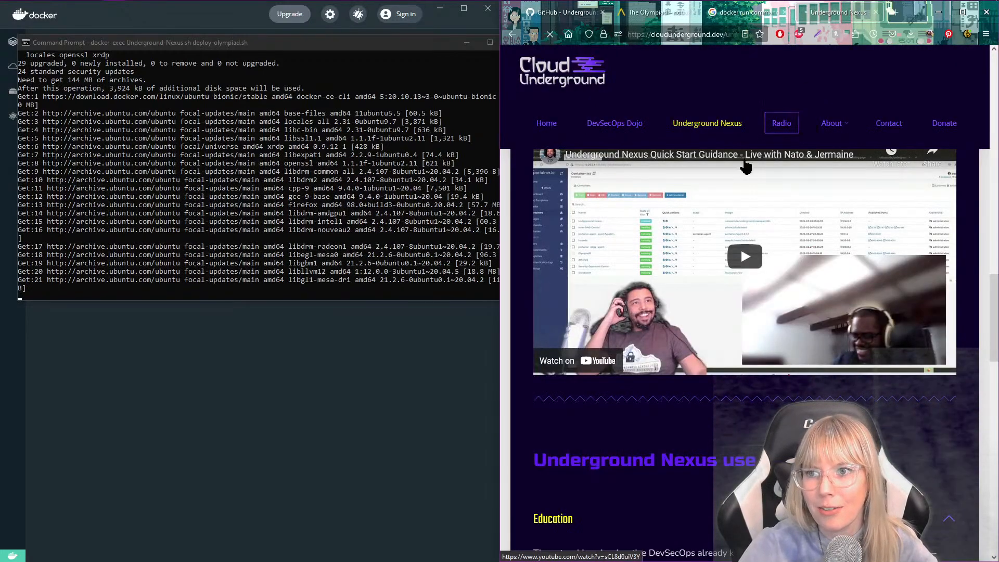
pyautogui.scroll(-5, 855, 285)
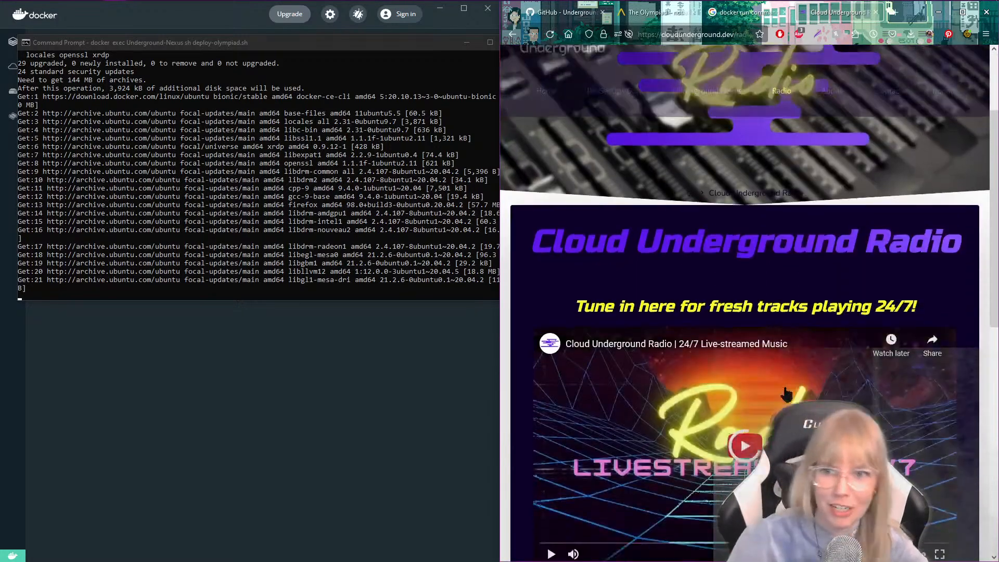
pyautogui.click(741, 352)
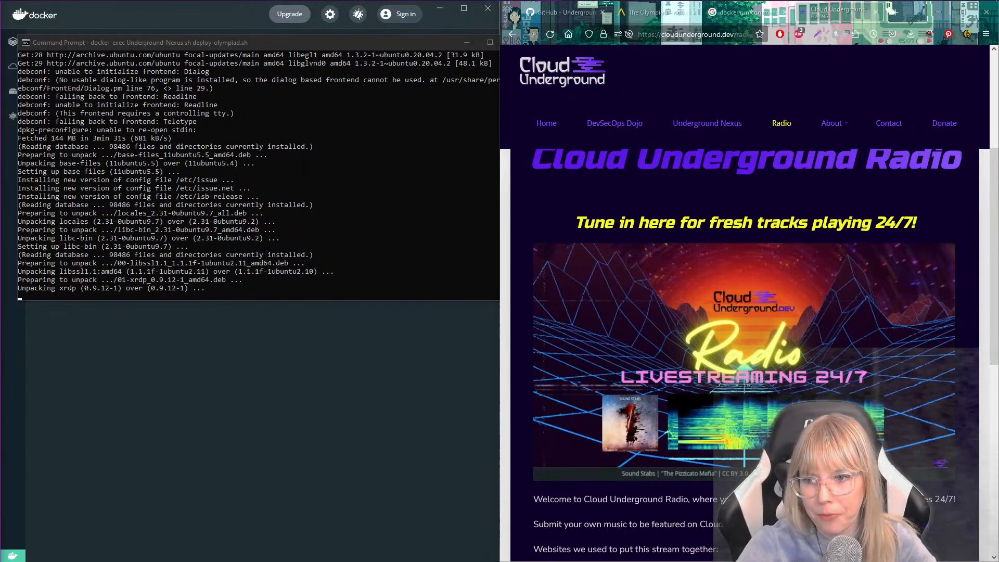
# Look over the Radio page's welcome text and the list of music source websites.
pyautogui.scroll(-1, 540, 446)
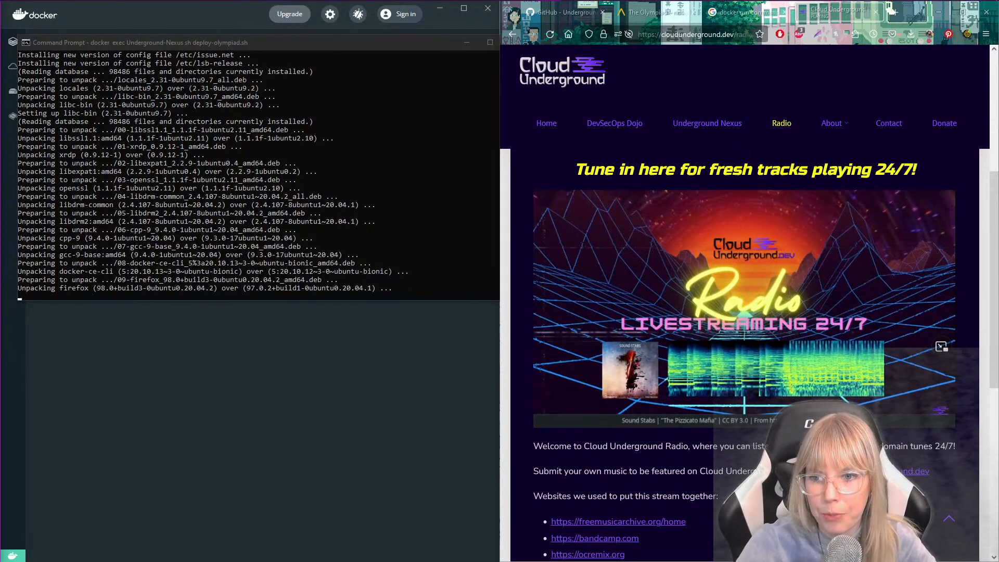
pyautogui.scroll(-1, 744, 354)
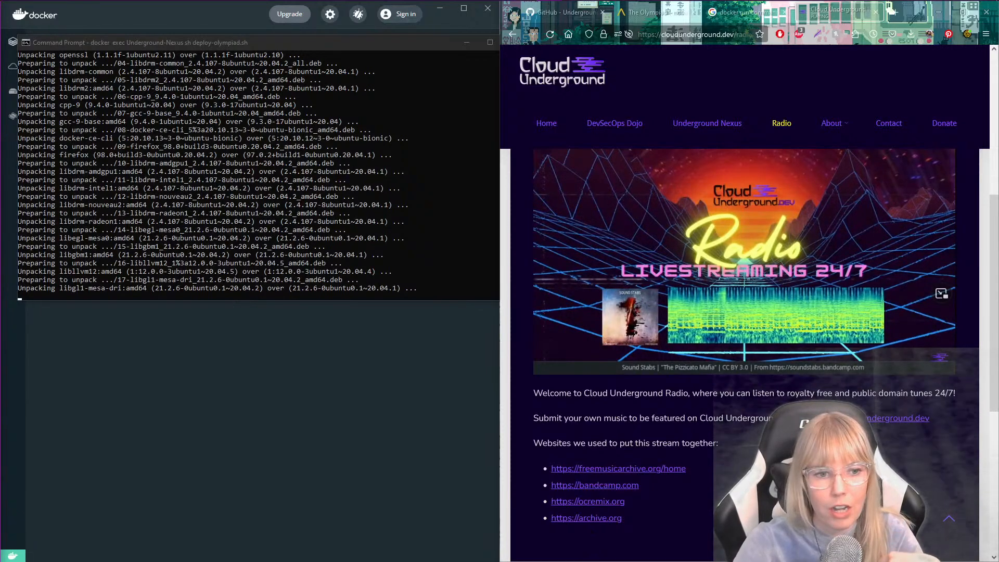
pyautogui.click(789, 133)
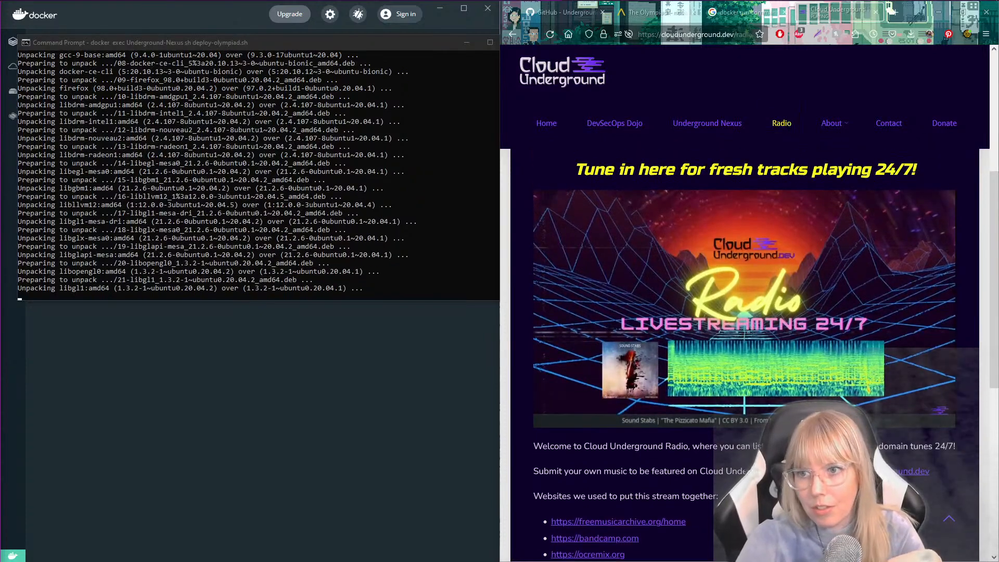
pyautogui.scroll(6, 765, 416)
pyautogui.scroll(-5, 765, 416)
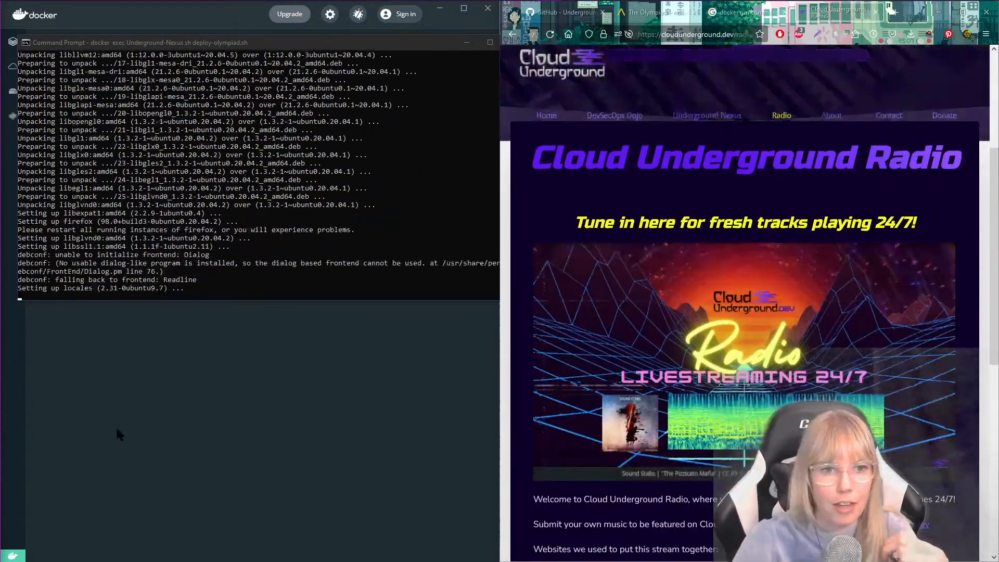
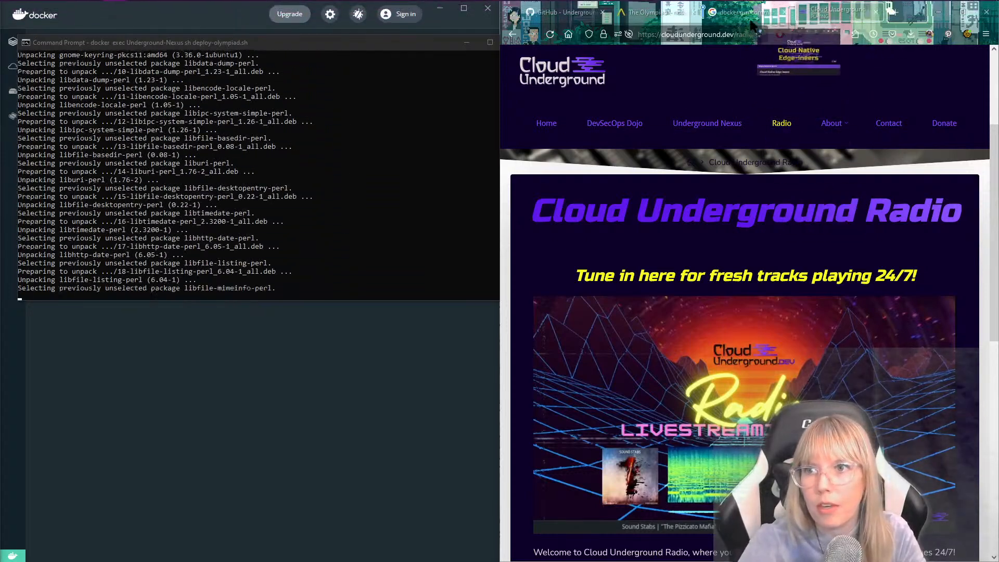
# Switch to the Cloud Native Edge-ineers Facebook group and add a Love reaction to the Fridays on the Edge announcement.
pyautogui.click(788, 15)
pyautogui.scroll(-3, 804, 234)
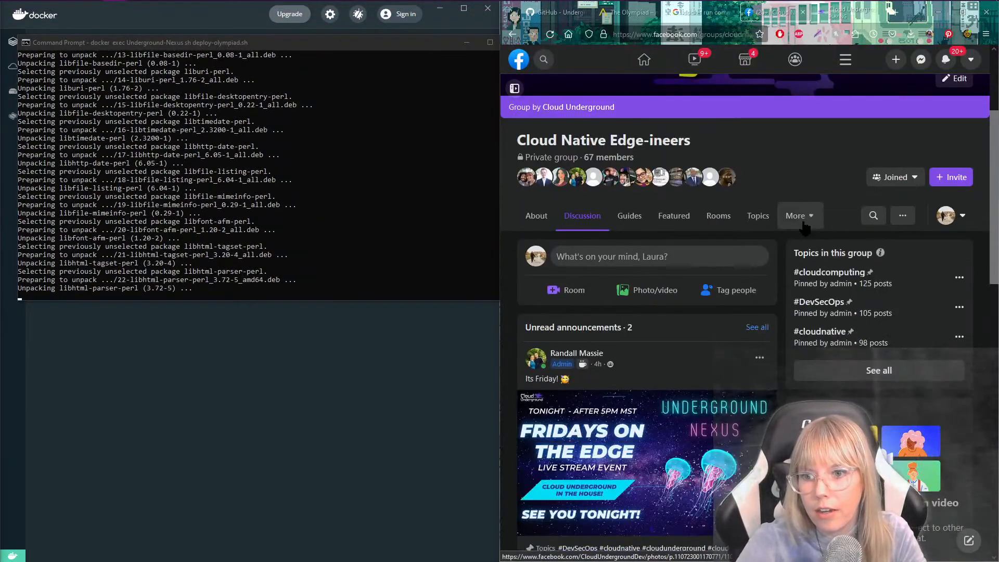
pyautogui.scroll(-2, 805, 234)
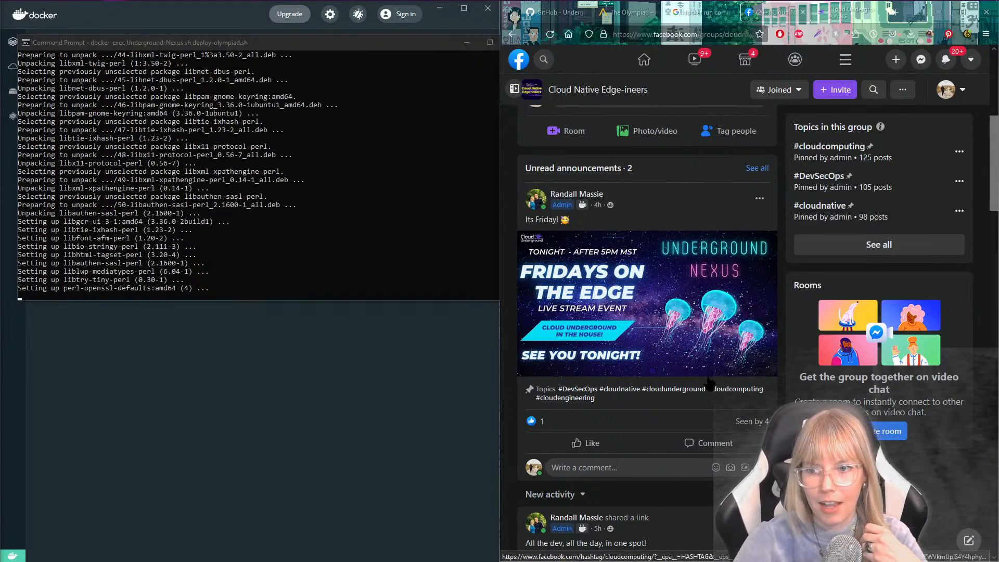
pyautogui.moveTo(677, 389)
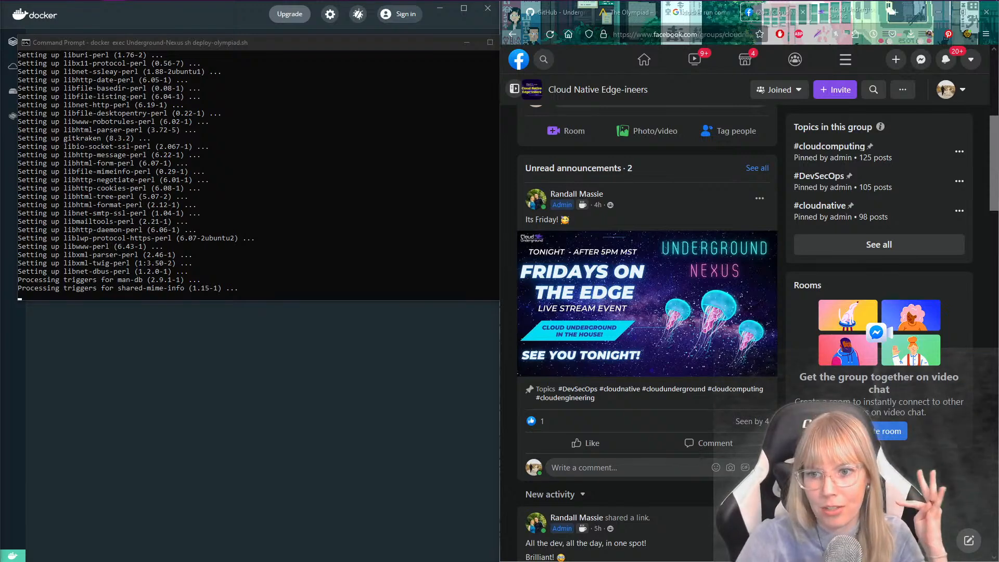
pyautogui.moveTo(586, 442)
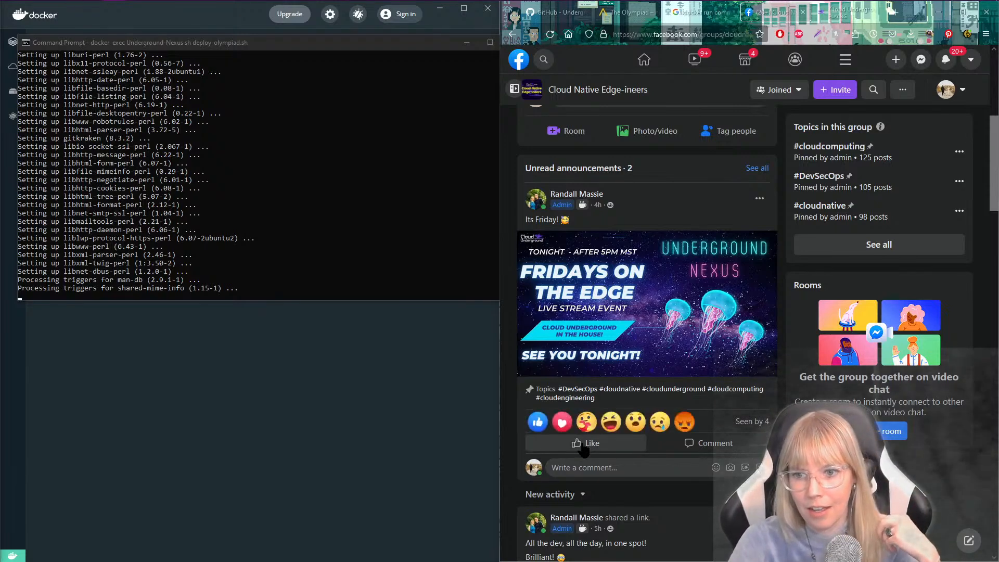
pyautogui.click(562, 419)
# Browse the group's feed of shared DevSecOps, Kubernetes, Terraform and microservices posts.
pyautogui.scroll(-5, 631, 466)
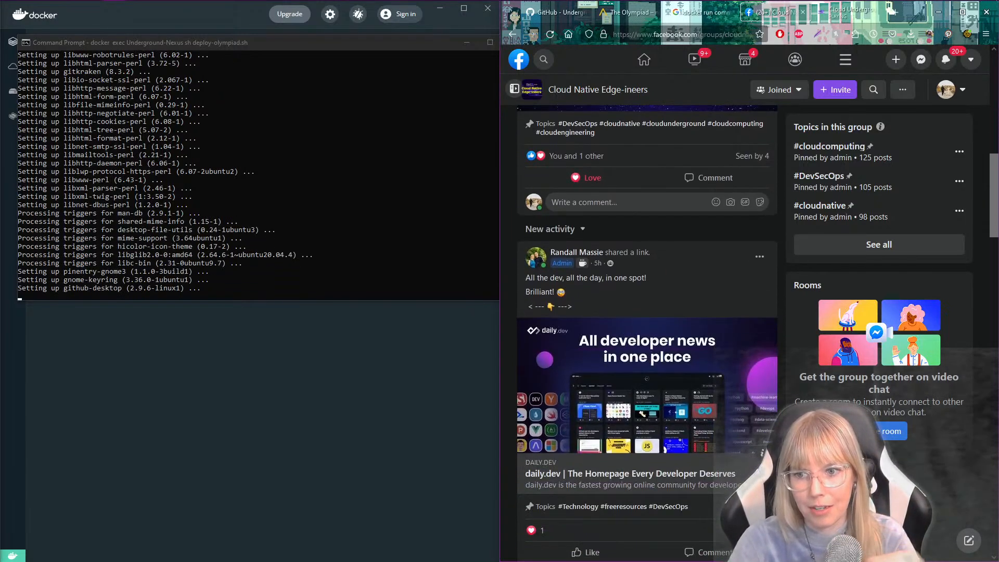
pyautogui.scroll(-6, 647, 333)
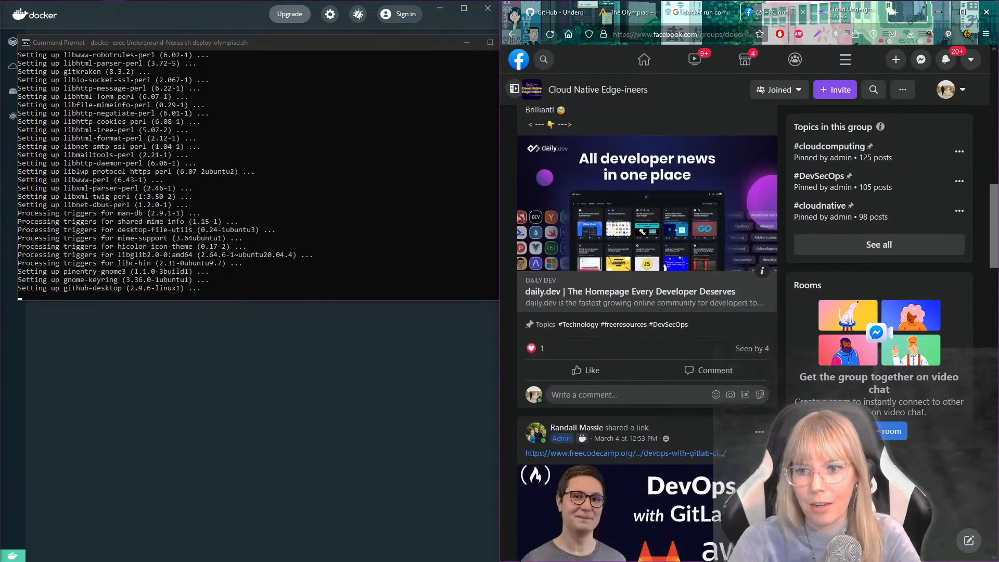
pyautogui.scroll(-13, 647, 332)
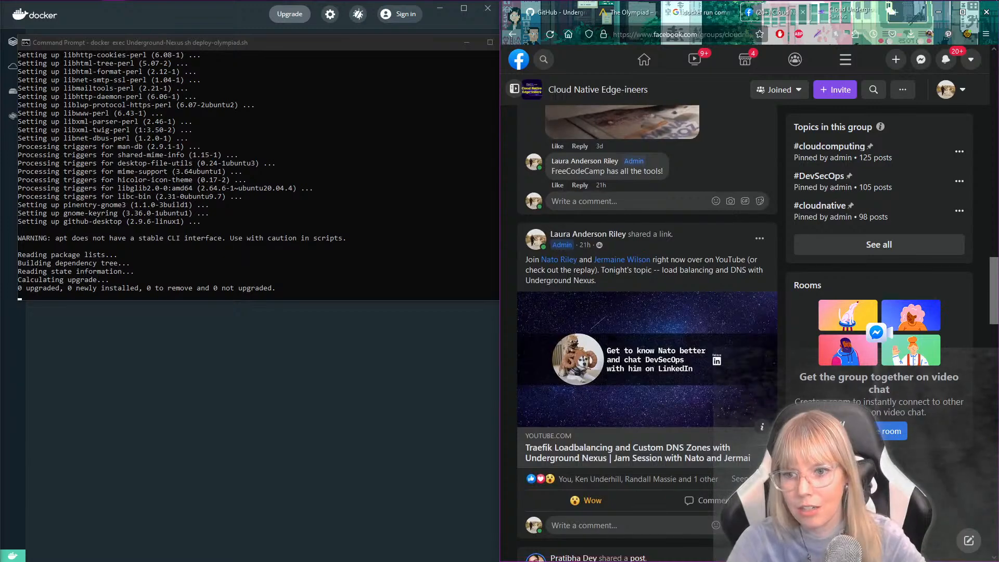
pyautogui.scroll(-5, 647, 333)
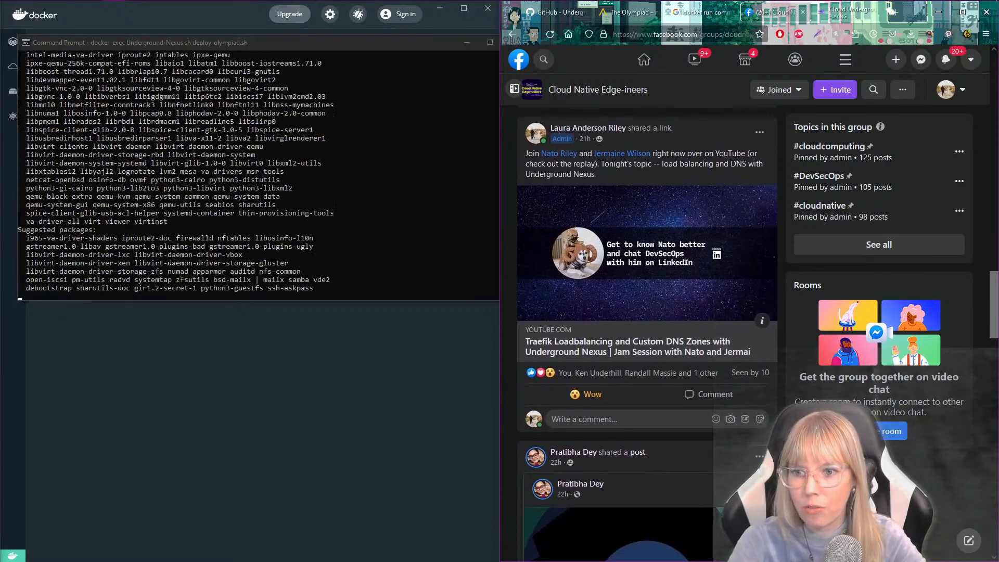
pyautogui.scroll(-2, 647, 333)
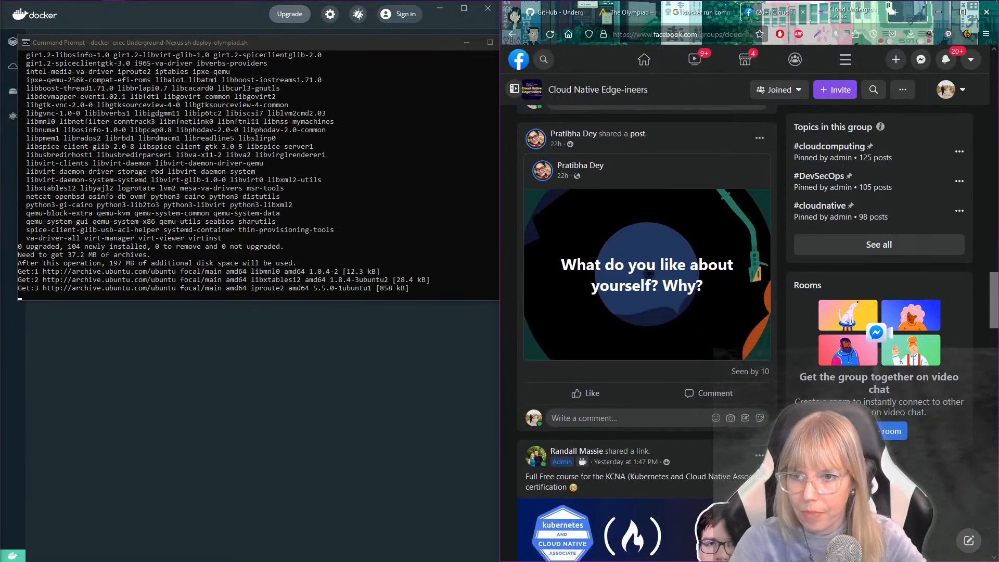
pyautogui.scroll(-6, 646, 333)
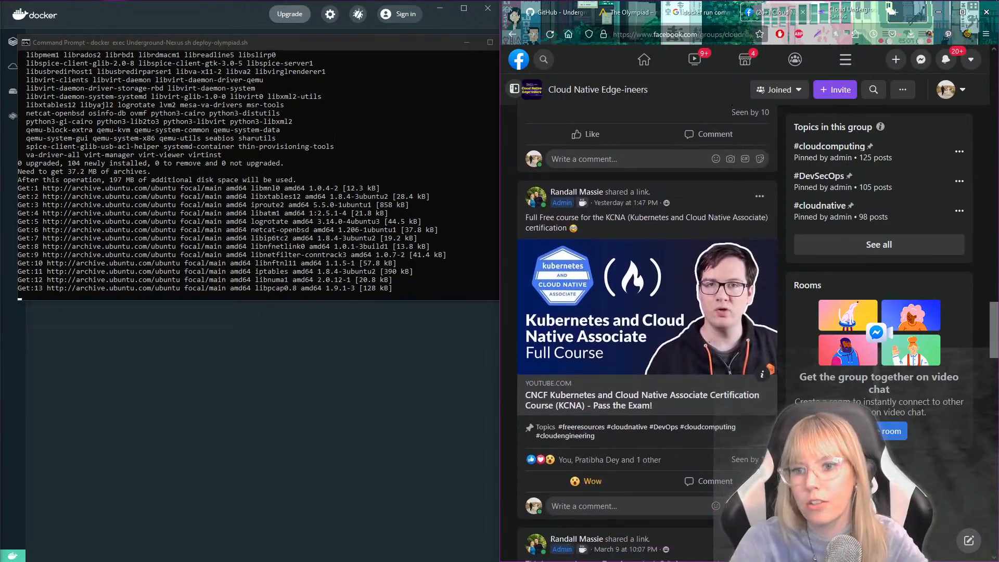
pyautogui.scroll(-8, 647, 333)
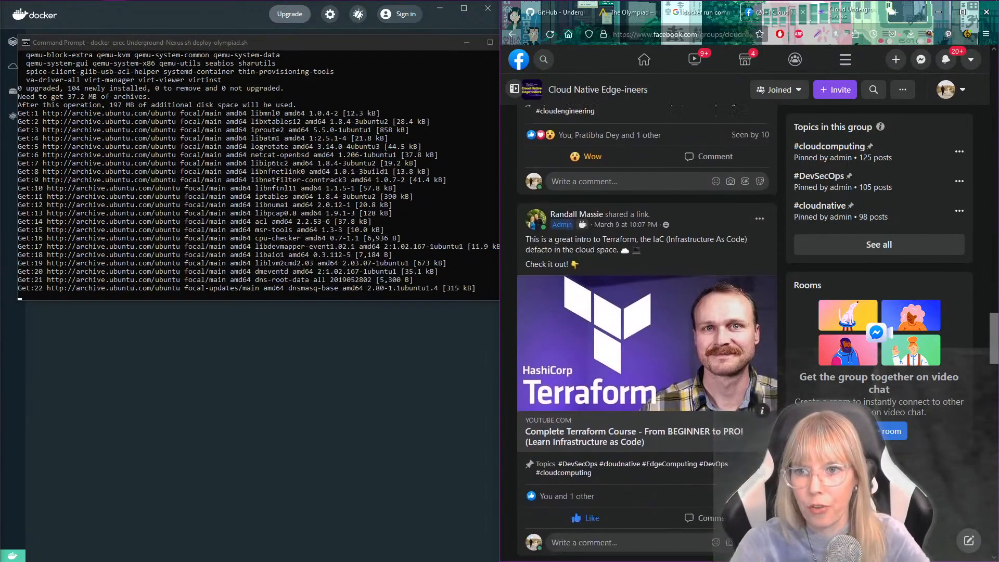
pyautogui.scroll(-6, 647, 333)
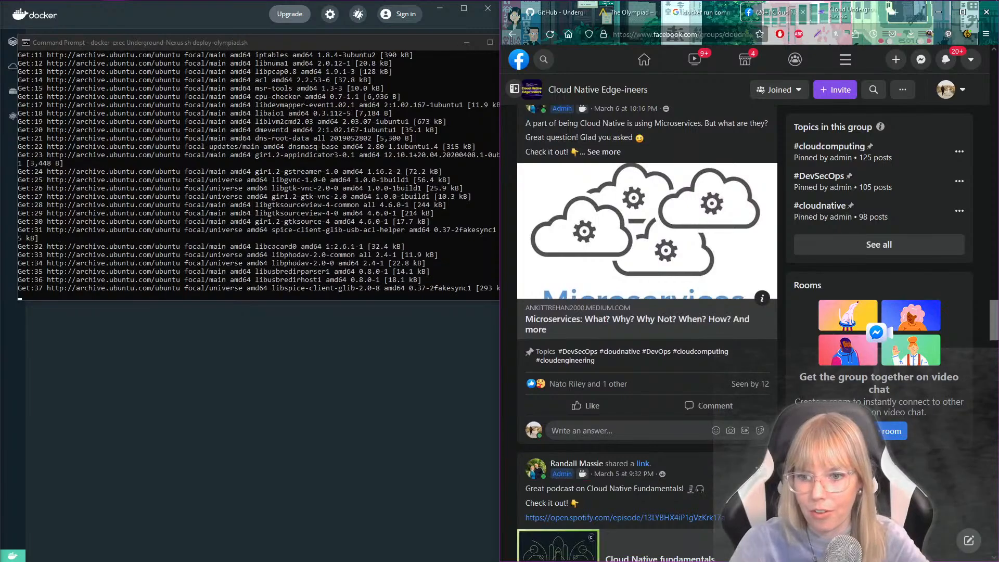
# Return to the beginning of the Cloud Native Edge-ineers group page and look over its header and Fridays on the Edge announcement.
pyautogui.scroll(4, 647, 333)
pyautogui.scroll(15, 646, 333)
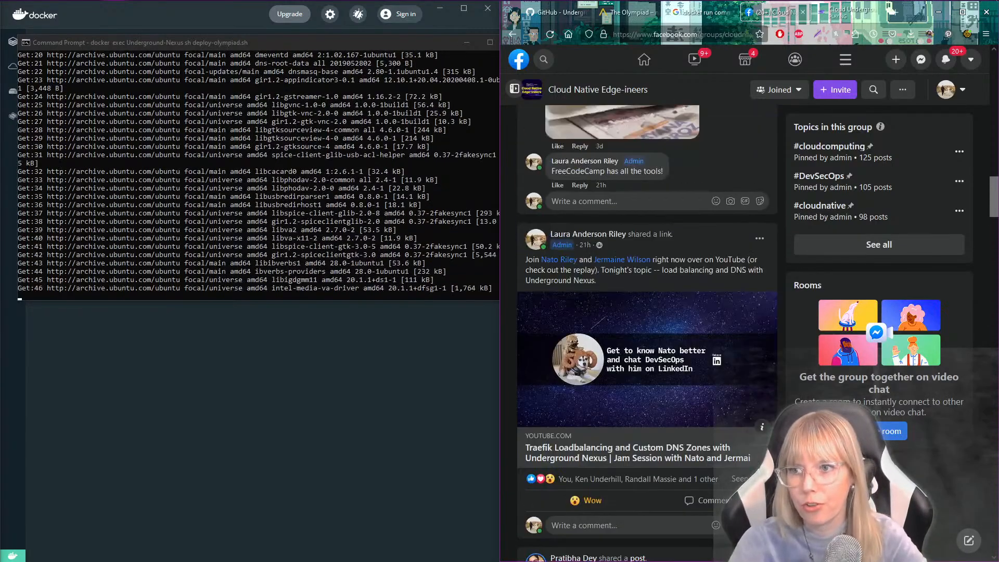
pyautogui.scroll(15, 647, 333)
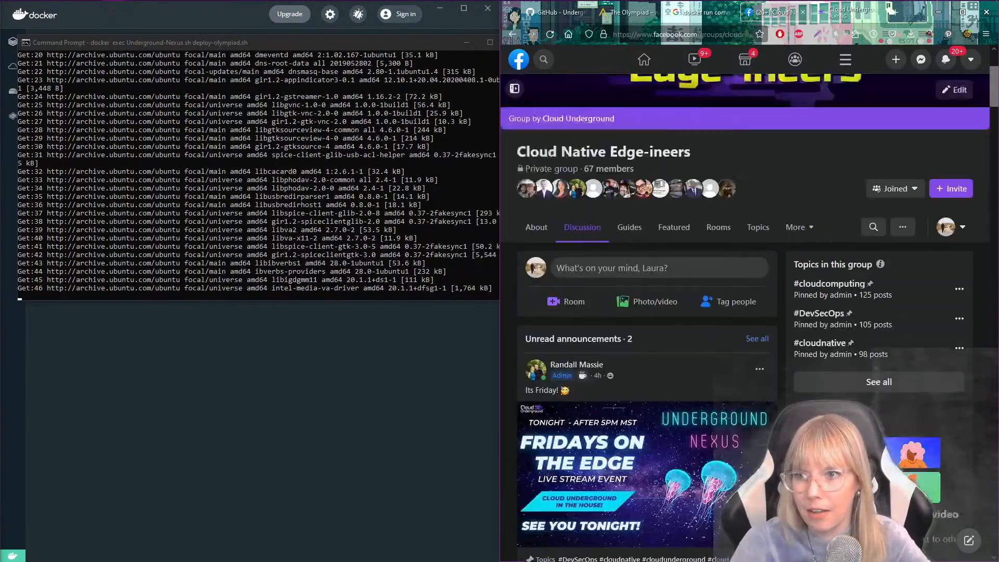
pyautogui.scroll(-6, 646, 333)
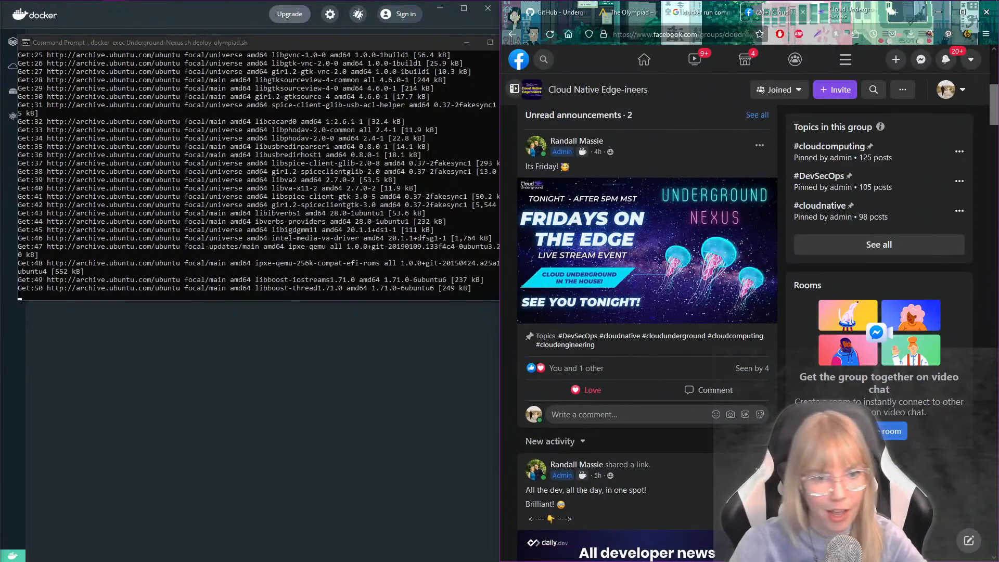
pyautogui.scroll(7, 744, 312)
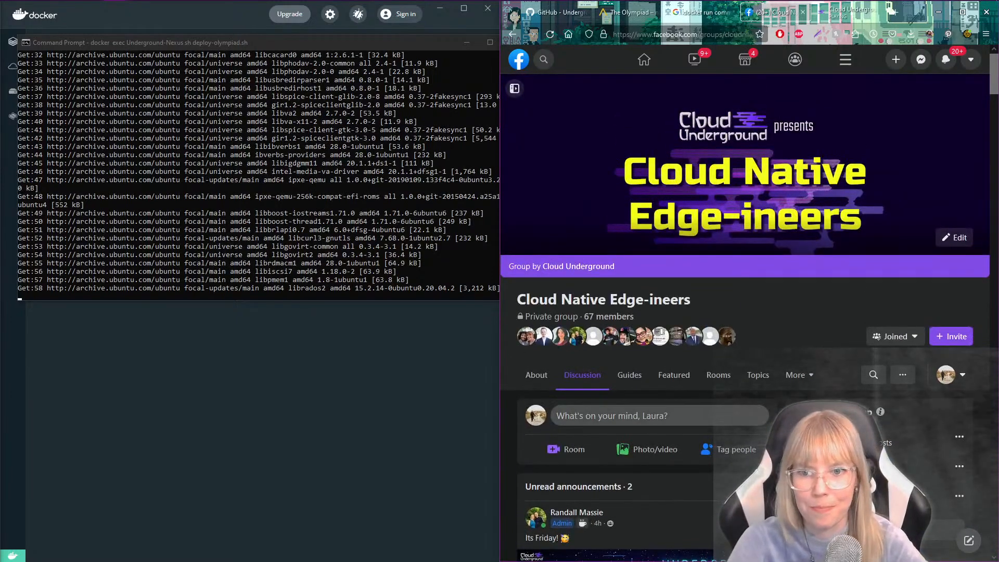
pyautogui.scroll(-5, 744, 312)
pyautogui.scroll(5, 744, 312)
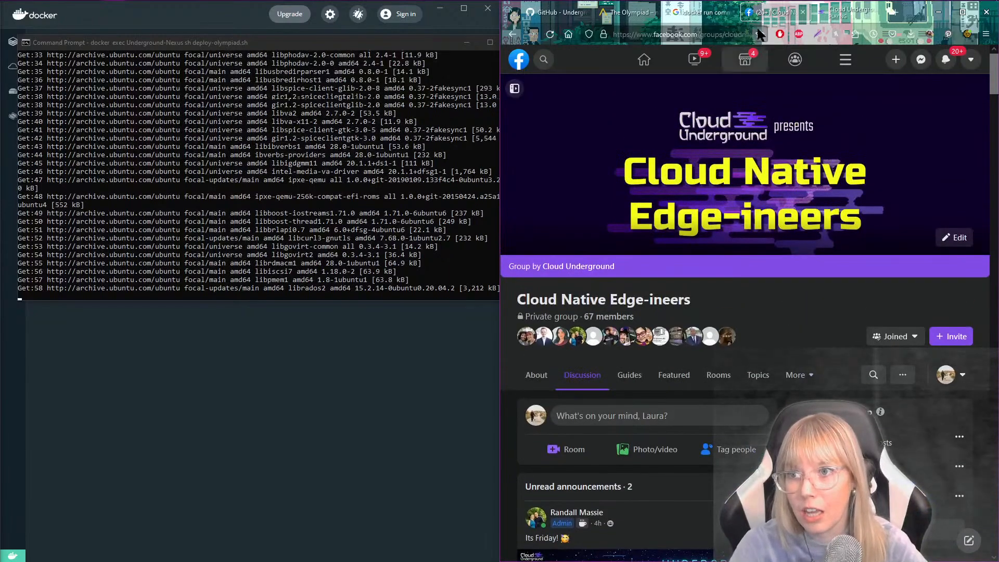
# Switch to the Cloud Underground site, view the Radio page, and open the DevSecOps Dojo page to review its Harness the Power of AI section.
pyautogui.click(802, 13)
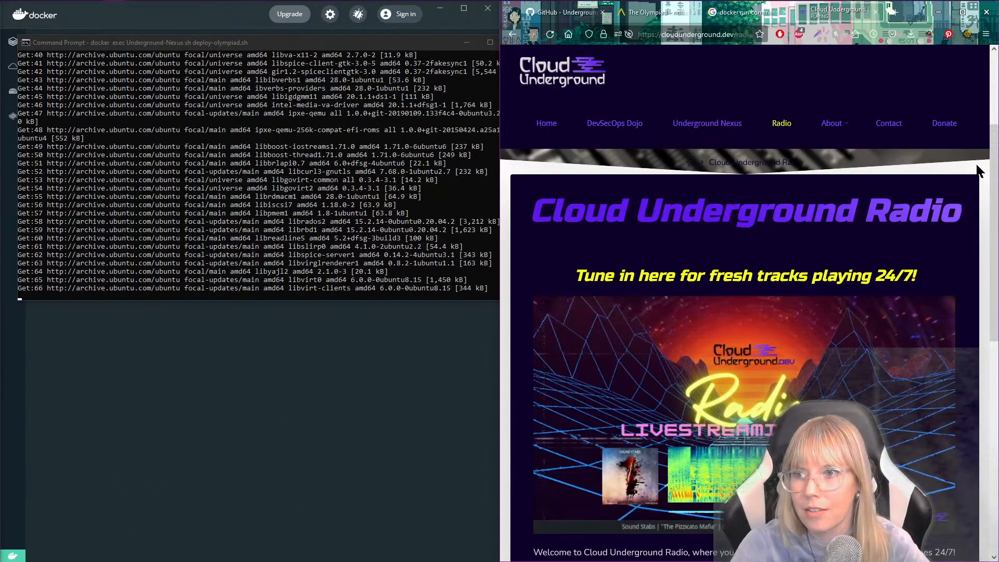
pyautogui.scroll(-2, 973, 218)
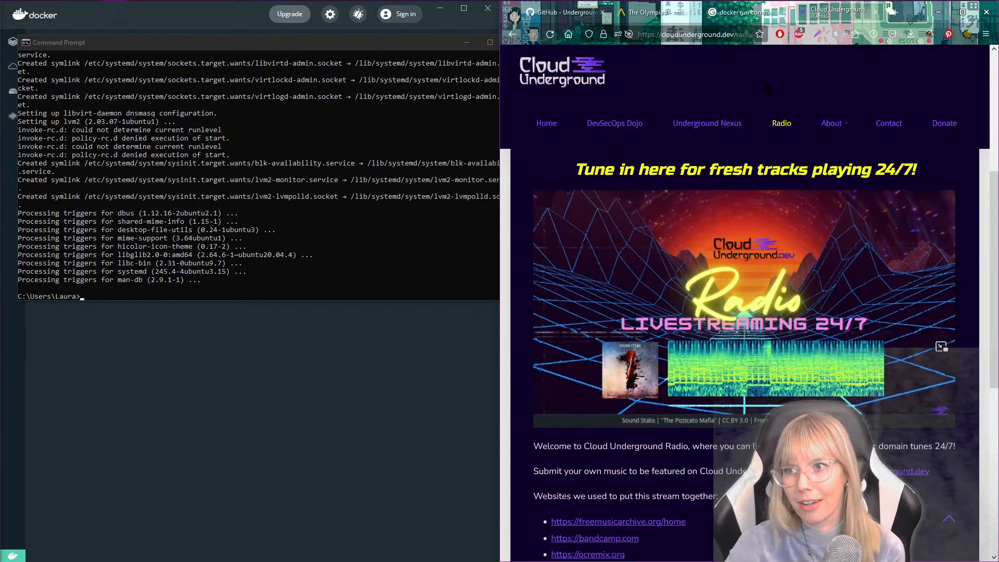
pyautogui.click(615, 122)
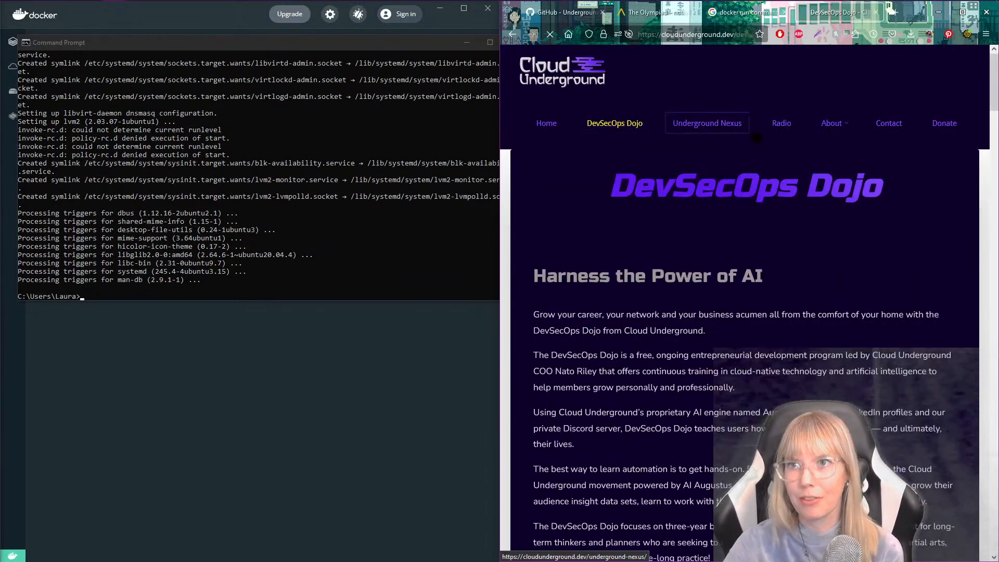
pyautogui.scroll(-6, 812, 270)
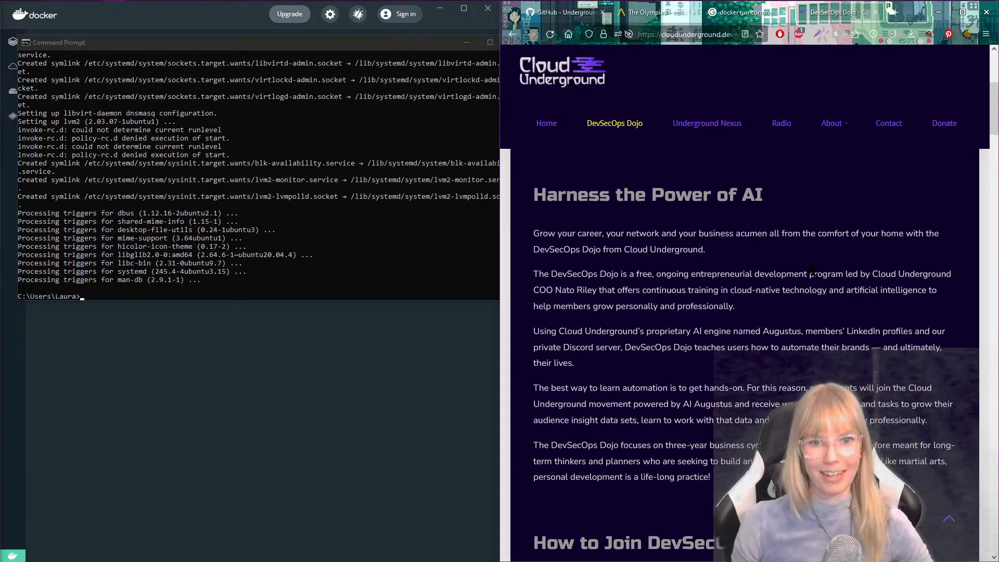
# Return to the Underground Nexus README on GitHub and open the Nexus MATE admin desktop at localhost:1000.
pyautogui.click(571, 15)
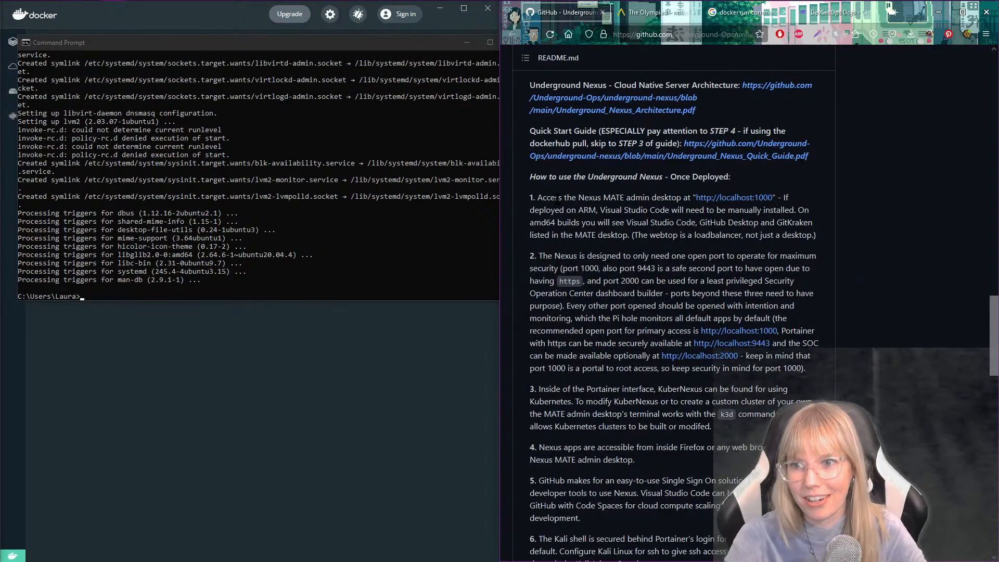
pyautogui.click(734, 198)
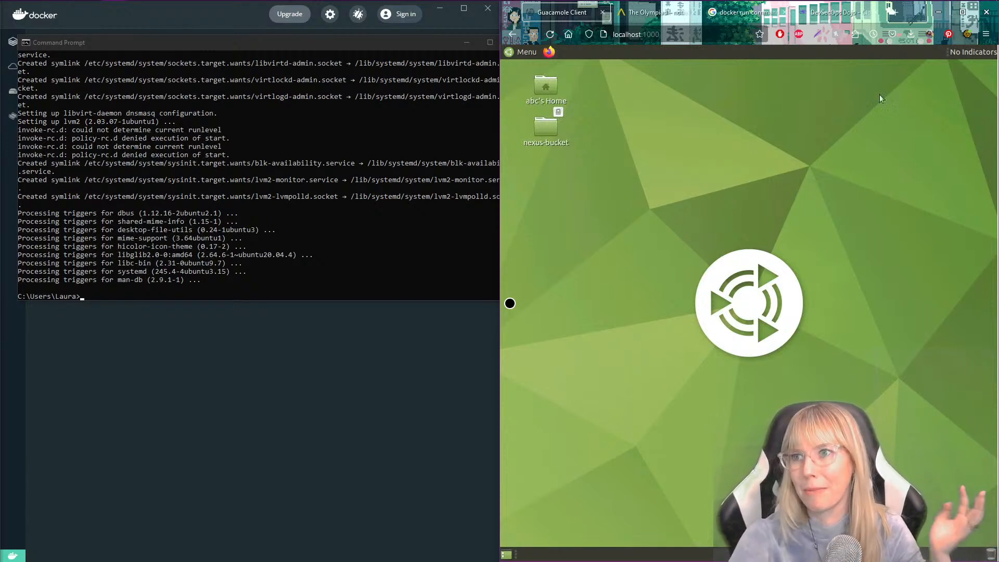
# Open the Underground-Ops/underground-nexus GitHub repository in a separate tab and go to the README's Docker Desktop and install sections.
pyautogui.click(892, 12)
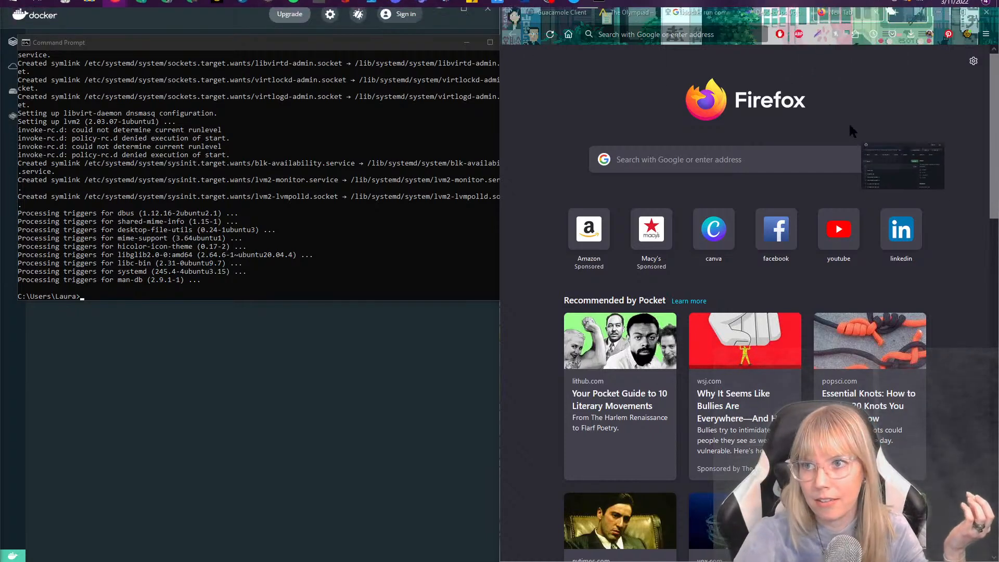
pyautogui.click(814, 12)
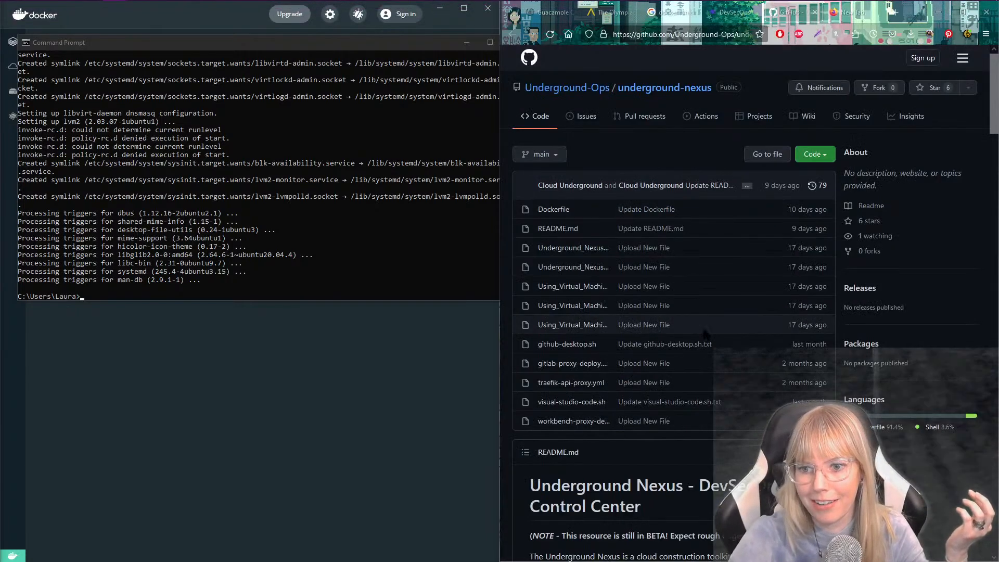
pyautogui.scroll(-5, 718, 333)
pyautogui.scroll(-3, 718, 343)
# Detach the Guacamole Client tab into its own window and place it beside the main browser, over the Docker and Command Prompt windows.
pyautogui.click(551, 11)
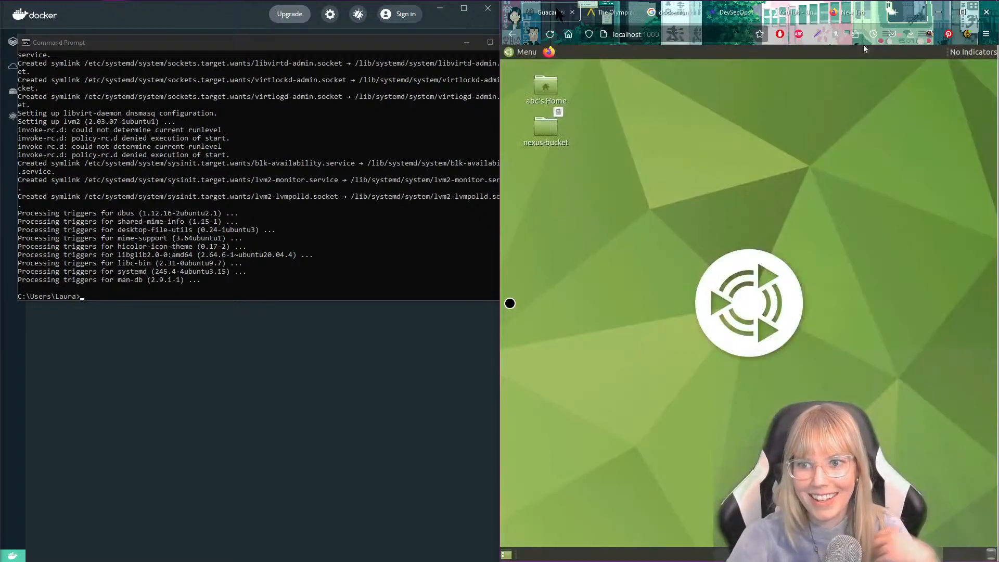
pyautogui.moveTo(559, 13); pyautogui.dragTo(197, 31)
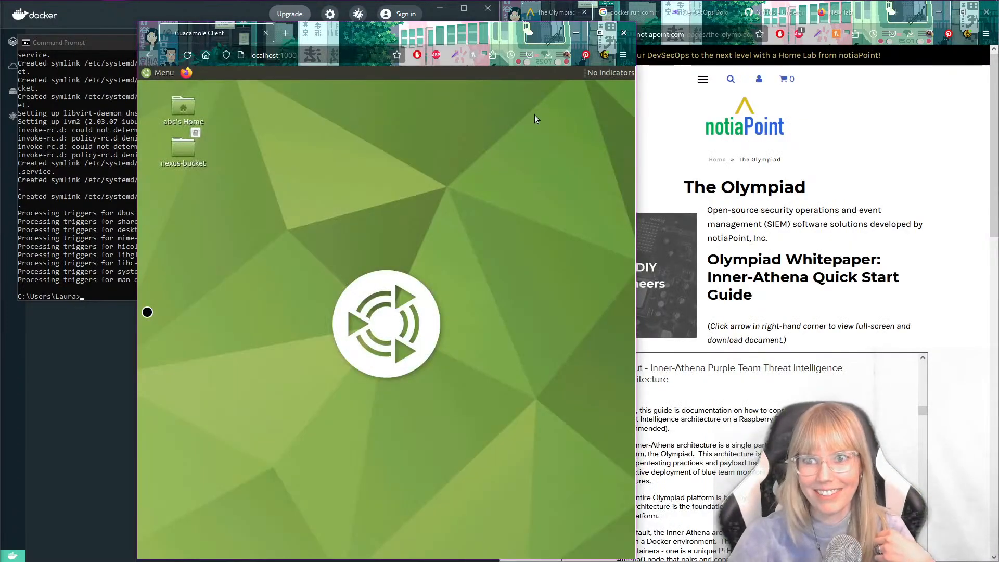
pyautogui.press('super+Left')
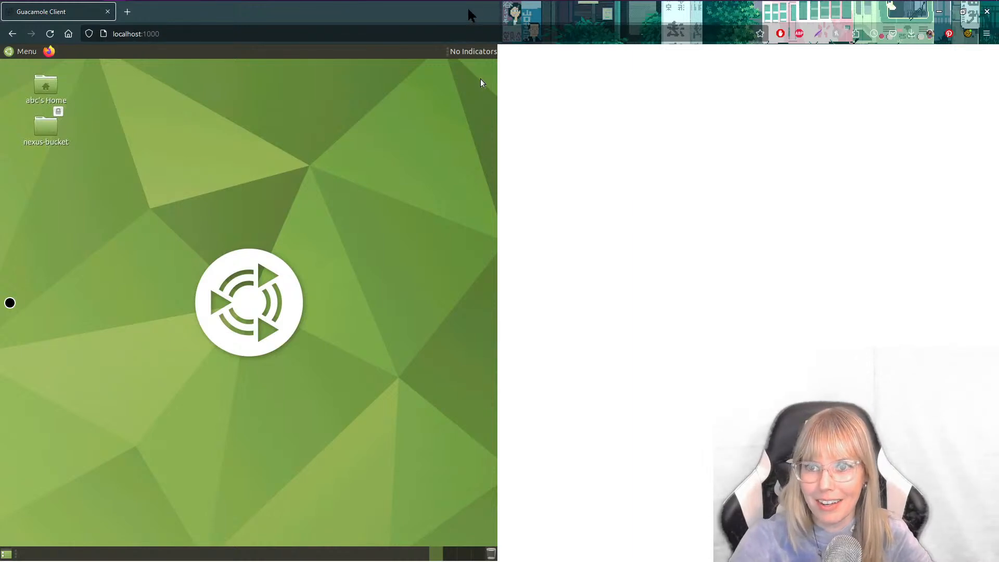
pyautogui.click(963, 12)
pyautogui.moveTo(457, 16); pyautogui.dragTo(1, 52)
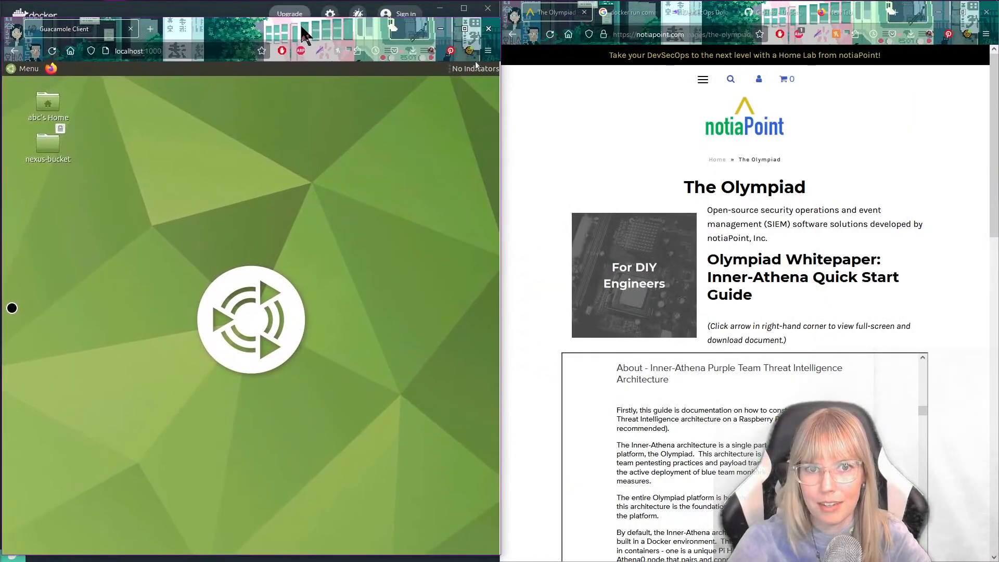
# Read the README's install and activation steps and its numbered instructions for using the Underground Nexus once deployed.
pyautogui.click(781, 16)
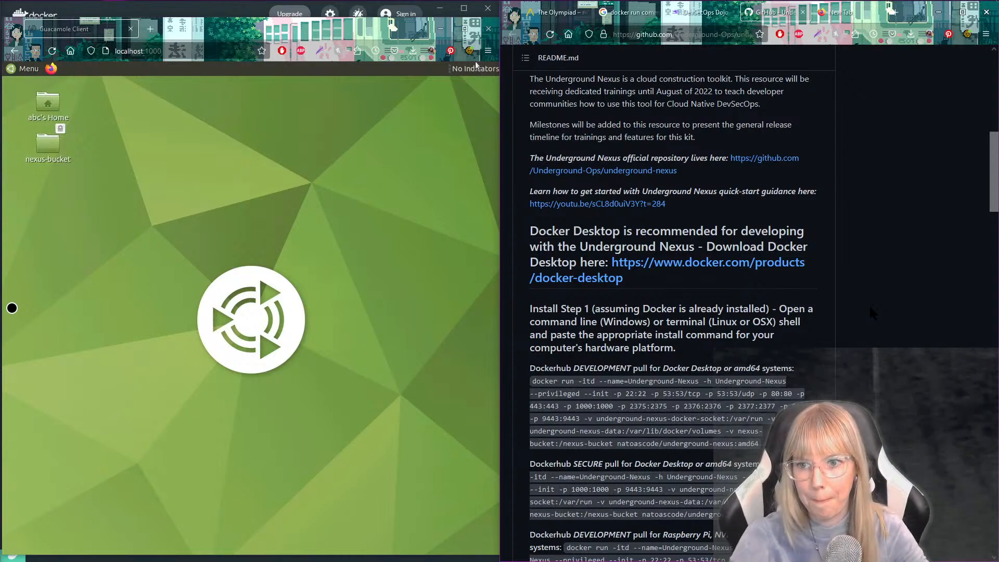
pyautogui.scroll(-6, 874, 310)
pyautogui.scroll(-5, 873, 310)
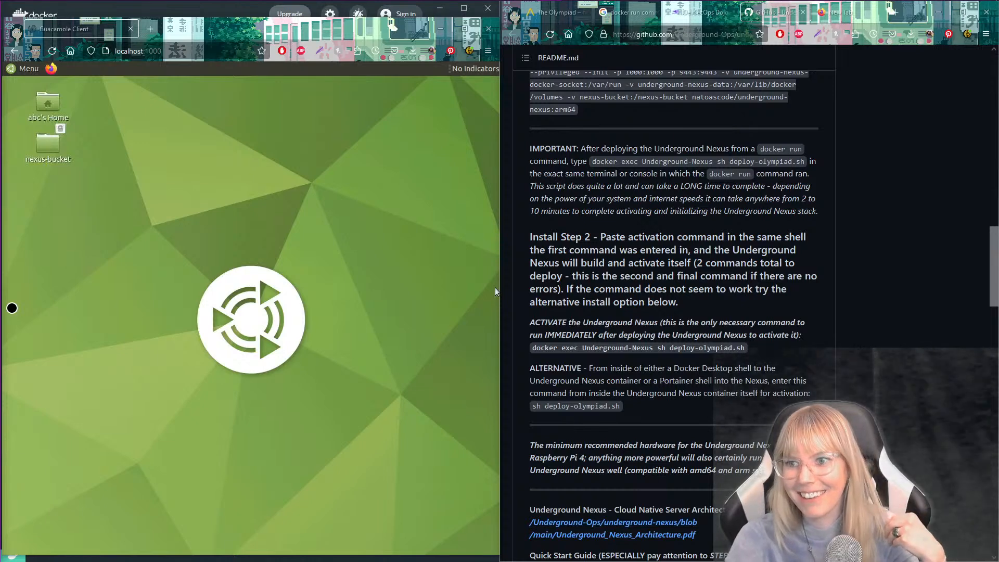
pyautogui.scroll(-3, 887, 320)
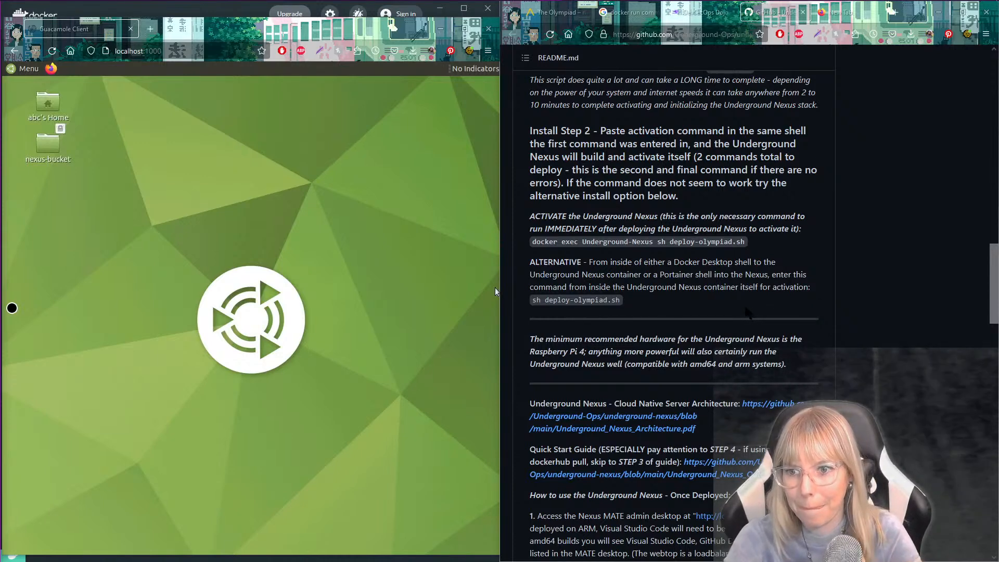
pyautogui.scroll(2, 747, 312)
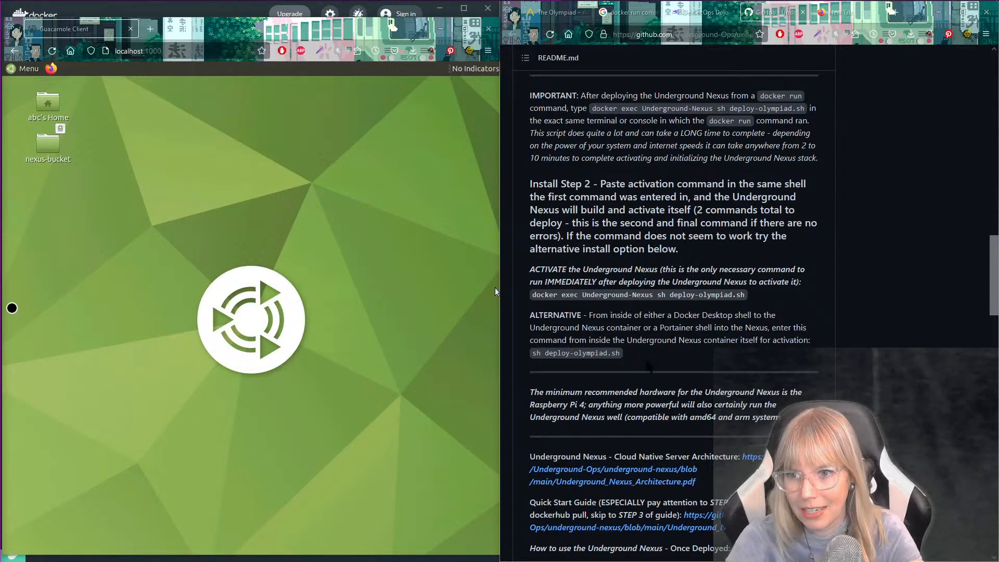
pyautogui.scroll(-3, 671, 362)
pyautogui.scroll(-5, 673, 362)
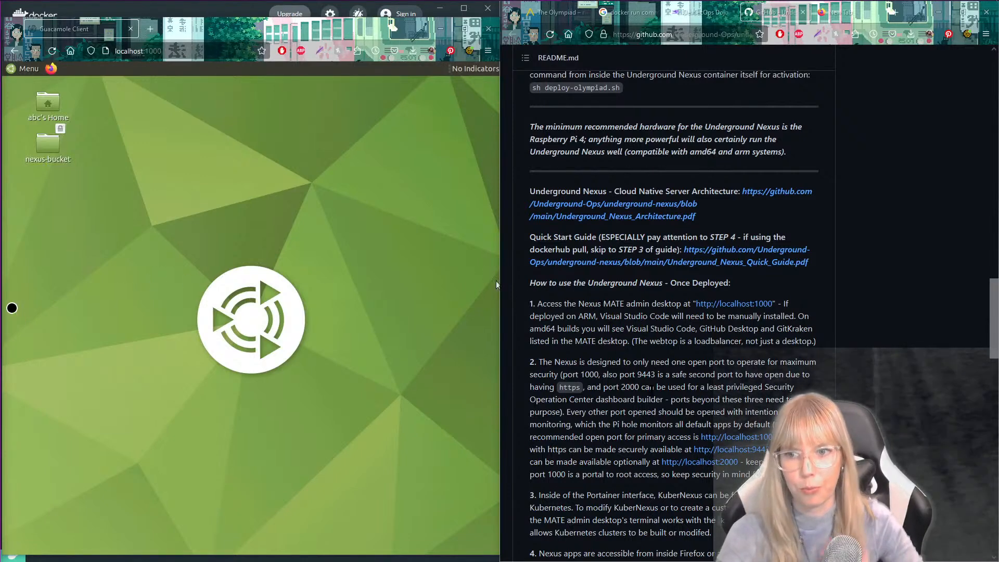
pyautogui.scroll(-3, 495, 280)
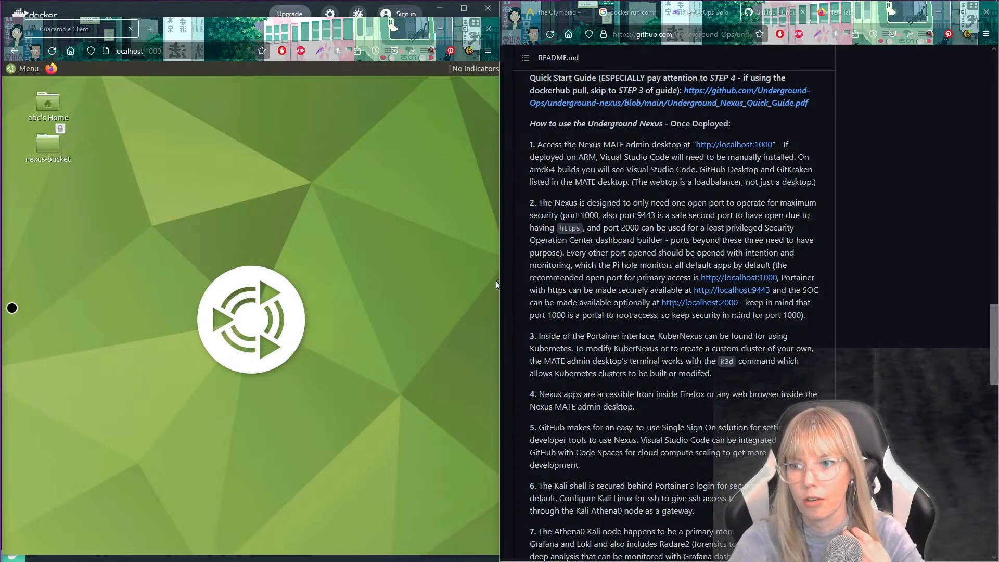
pyautogui.scroll(-3, 730, 316)
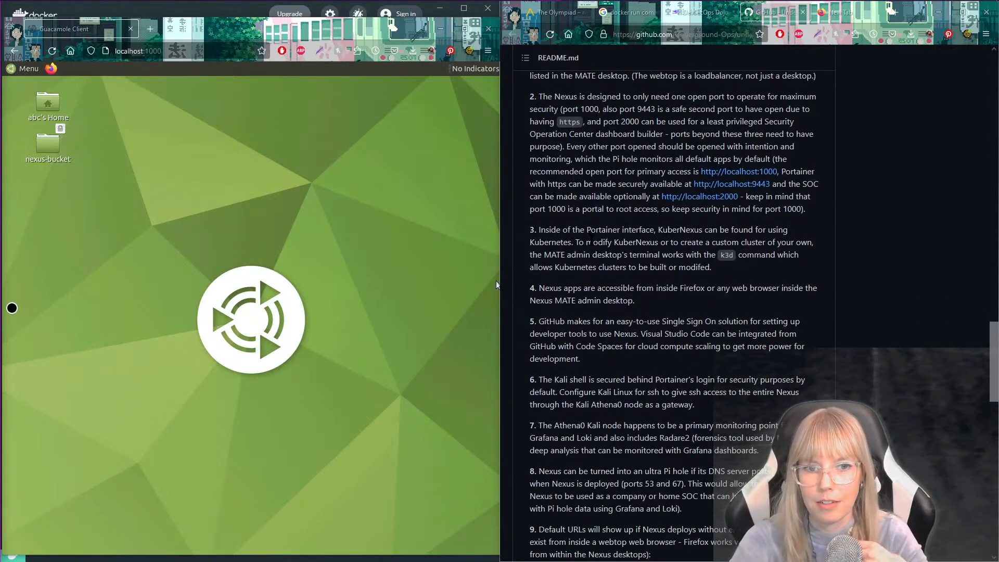
pyautogui.scroll(-2, 589, 229)
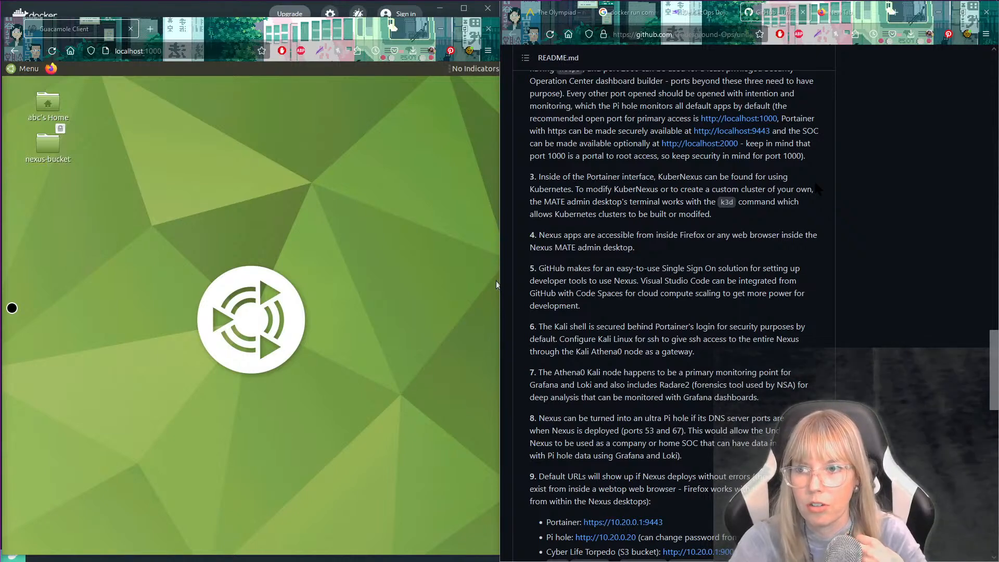
# Inspect the contents of the abc's Home folder, close it, and open the nexus-bucket folder on the MATE desktop.
pyautogui.doubleClick(44, 107)
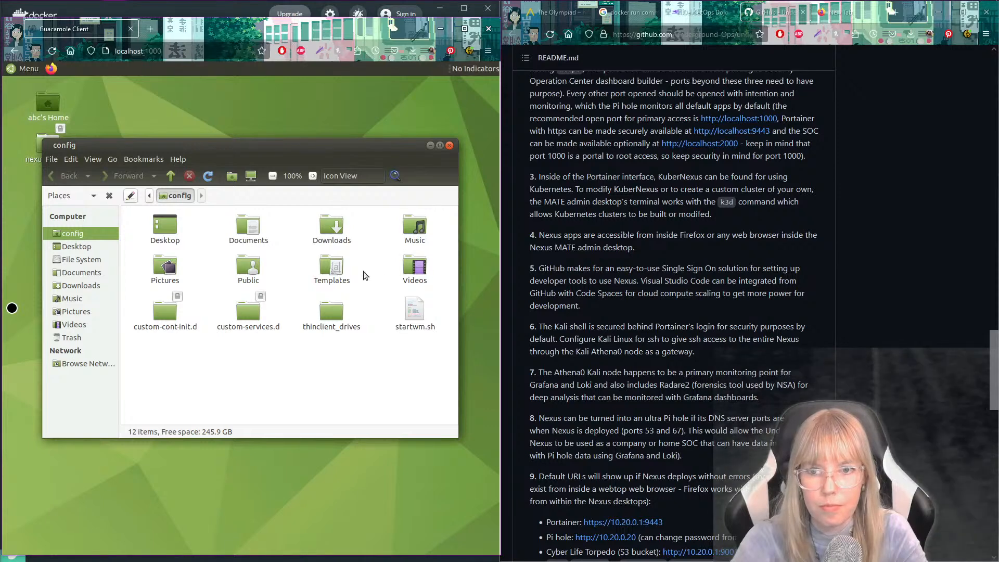
pyautogui.click(450, 146)
pyautogui.doubleClick(36, 147)
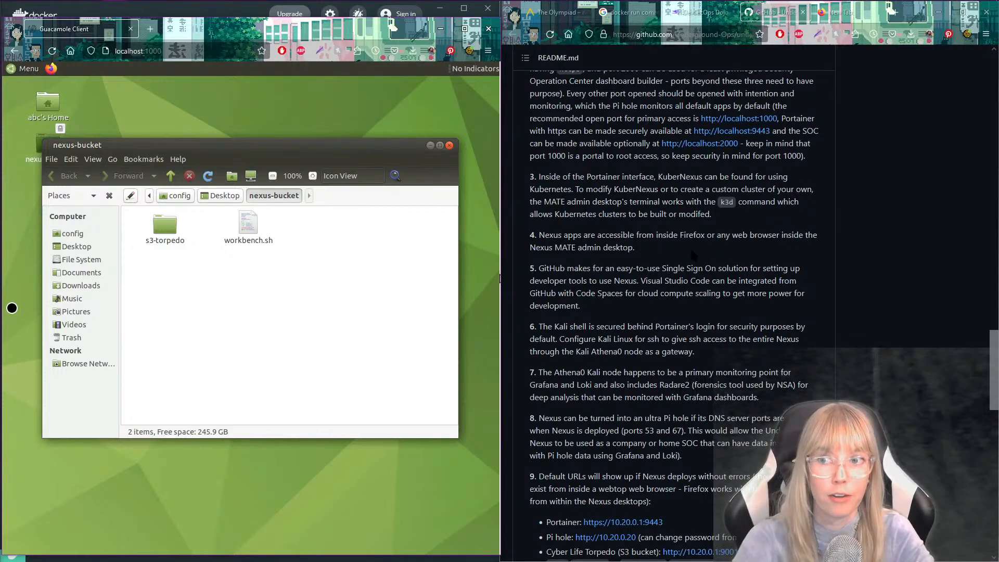
# Launch Firefox inside the MATE desktop and close its Firefox Privacy Notice page.
pyautogui.click(51, 68)
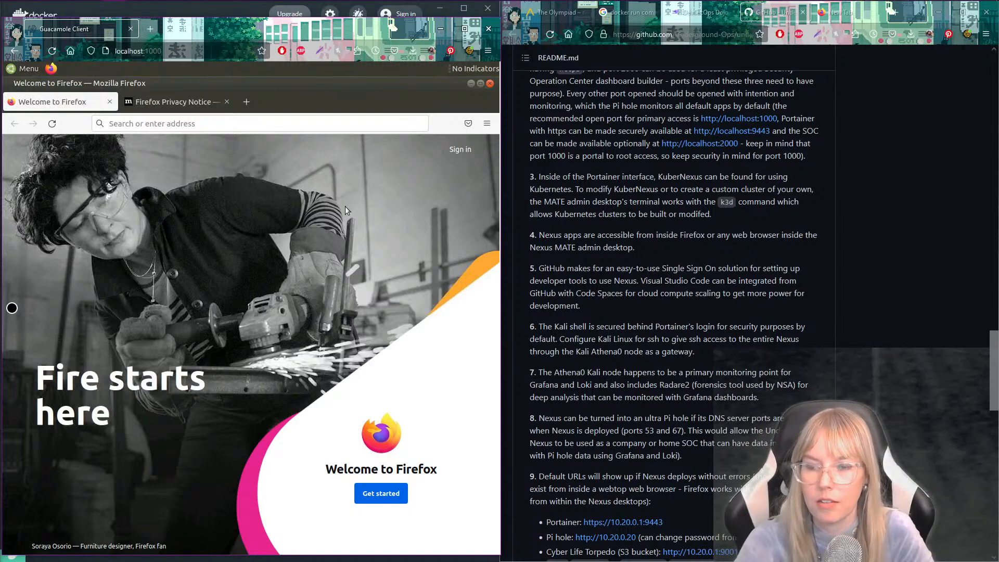
pyautogui.click(226, 103)
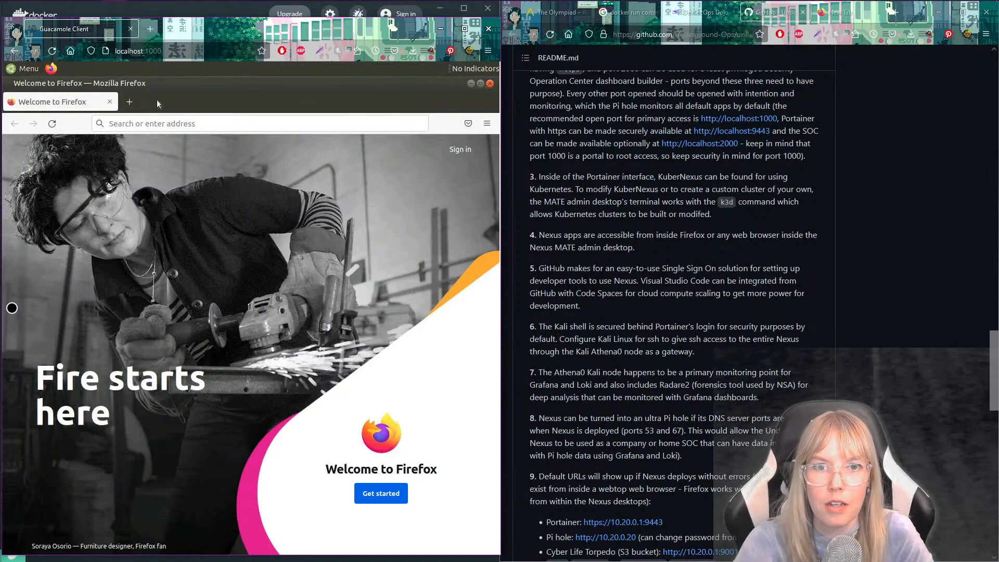
# Launch GitKraken from the MATE desktop's full application list, look at its sign-in window, and close it.
pyautogui.click(27, 71)
pyautogui.click(47, 137)
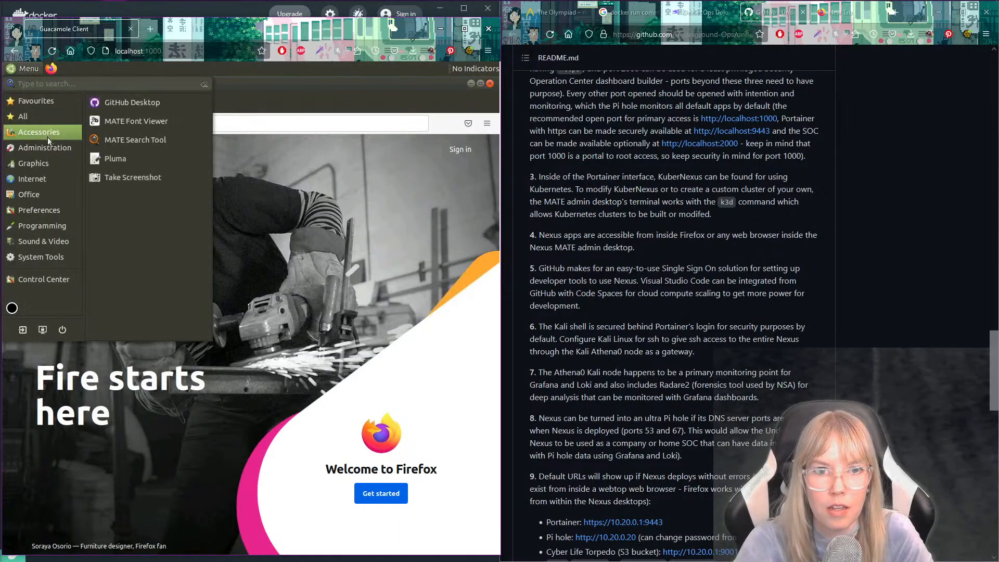
pyautogui.moveTo(49, 114)
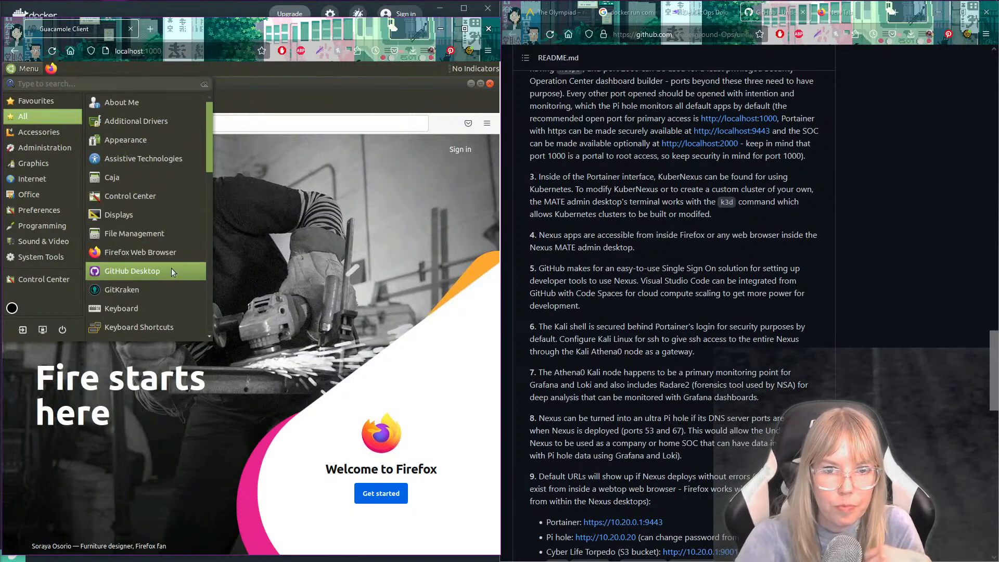
pyautogui.click(156, 290)
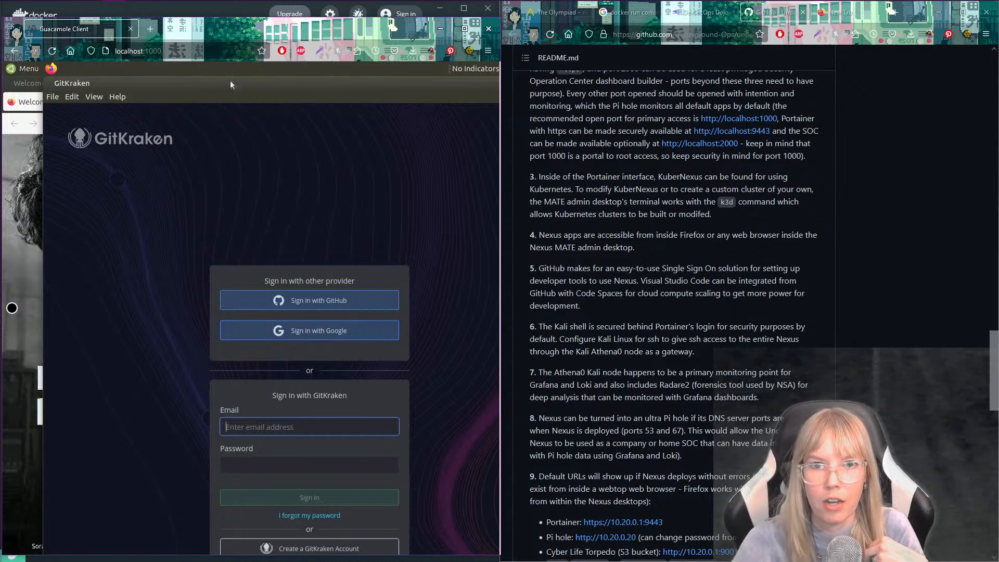
pyautogui.moveTo(196, 87); pyautogui.dragTo(189, 108)
pyautogui.moveTo(310, 108); pyautogui.dragTo(216, 98)
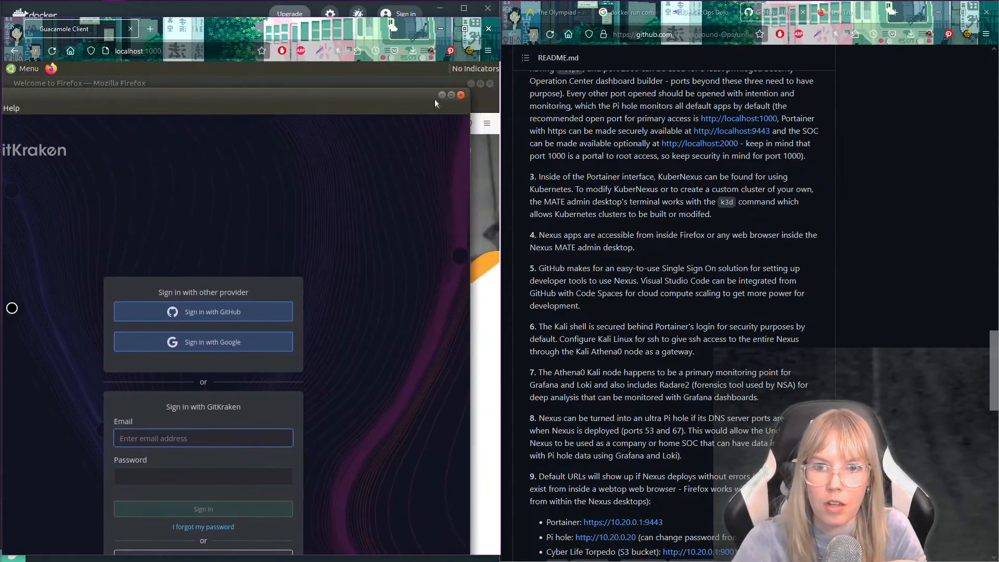
pyautogui.click(461, 95)
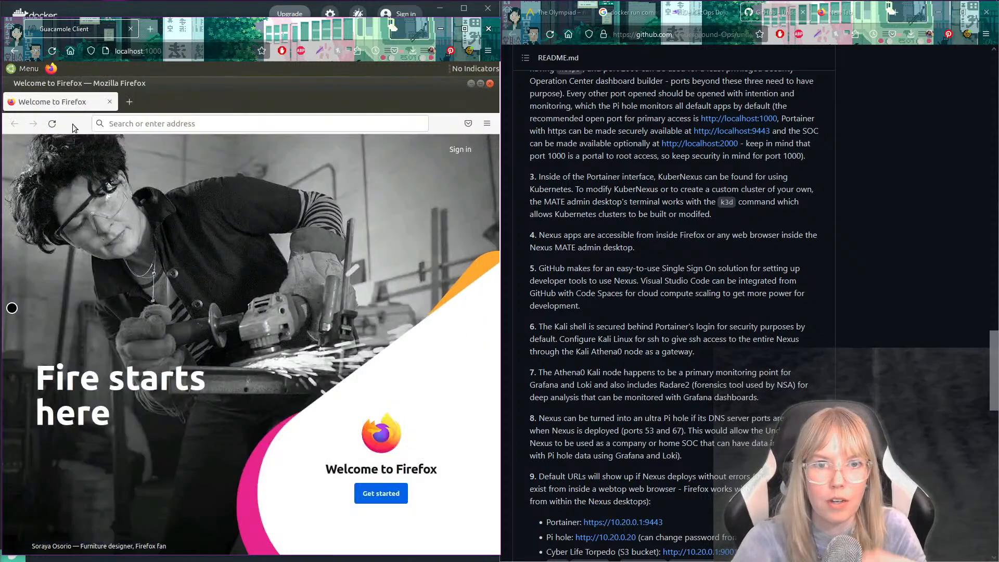
# Launch Visual Studio Code from the MATE desktop's full application list.
pyautogui.click(32, 68)
pyautogui.moveTo(27, 129)
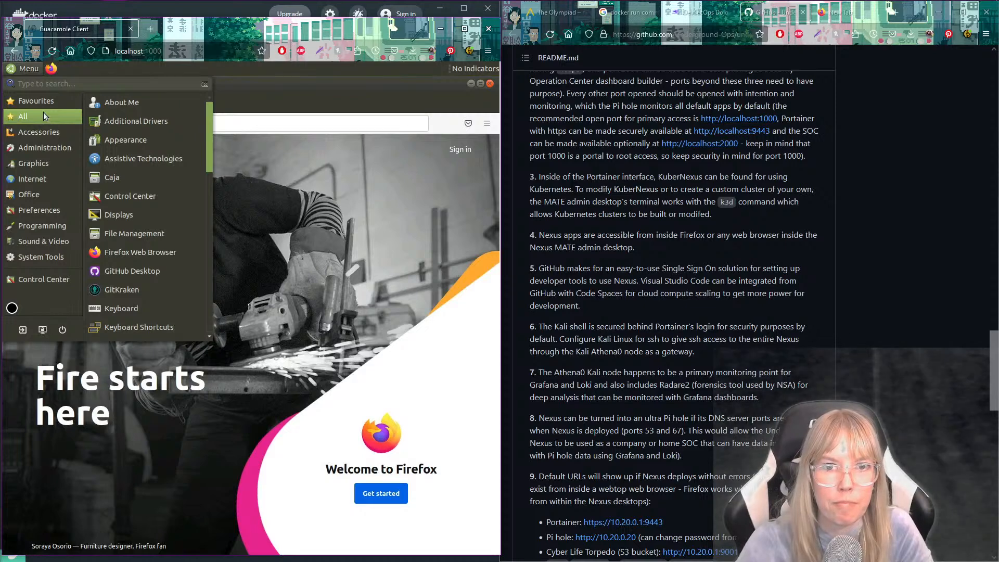
pyautogui.scroll(-1, 161, 207)
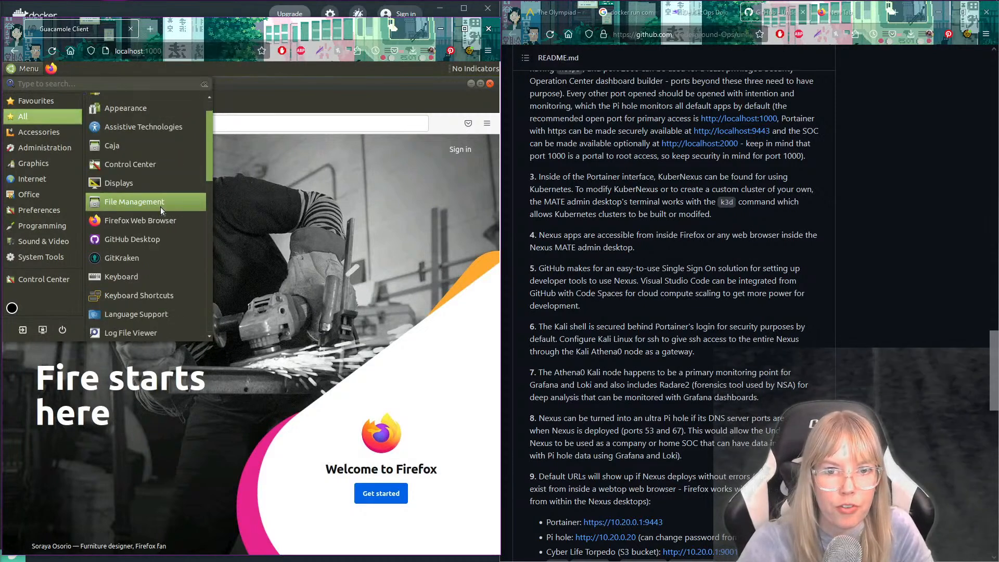
pyautogui.scroll(-5, 160, 208)
pyautogui.scroll(-6, 161, 207)
pyautogui.scroll(-4, 161, 207)
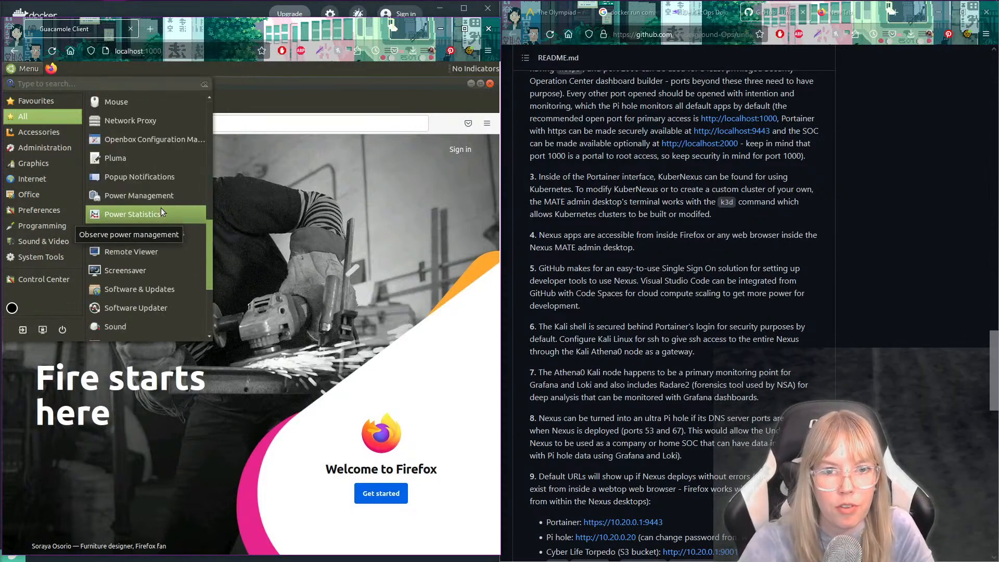
pyautogui.scroll(-3, 183, 264)
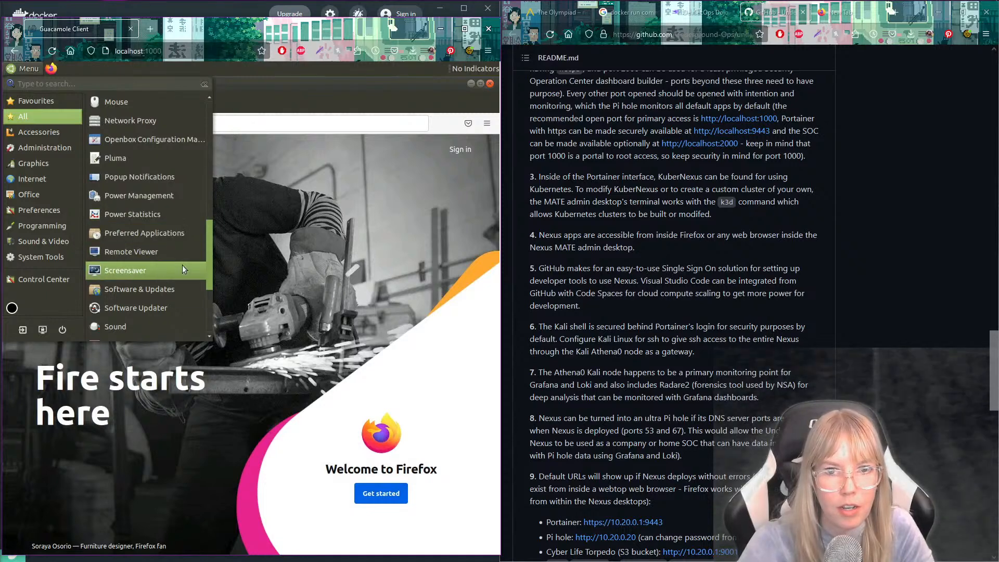
pyautogui.scroll(-2, 182, 265)
pyautogui.scroll(-2, 183, 264)
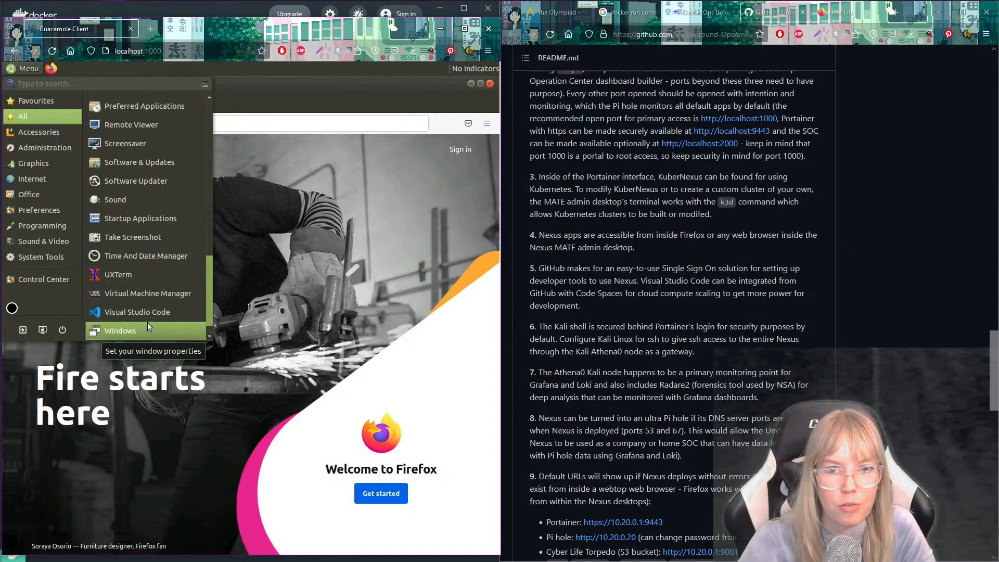
pyautogui.click(270, 320)
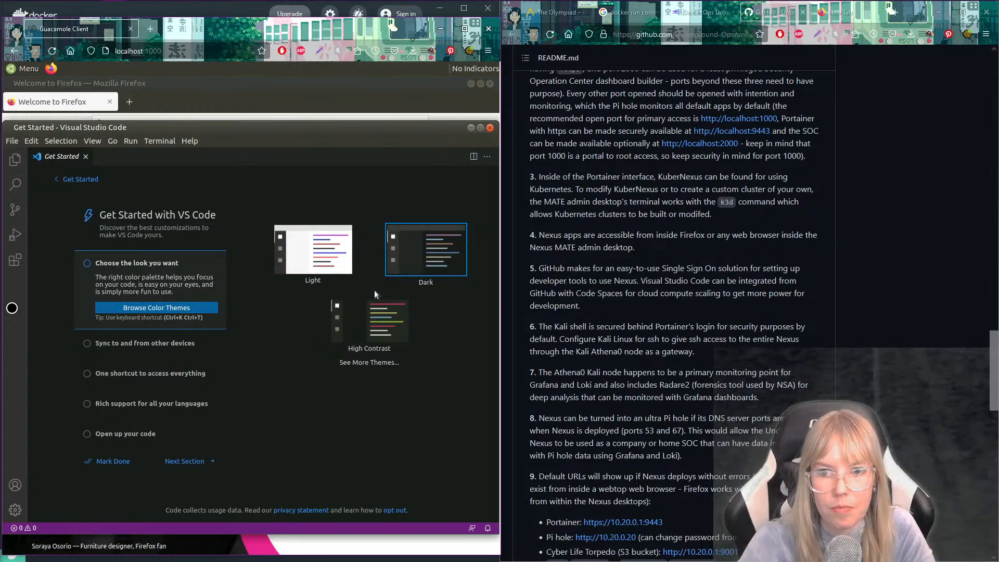
# Choose the Dark theme and view "Open up your code" in VS Code's Get Started page, closing the editor when done.
pyautogui.click(429, 251)
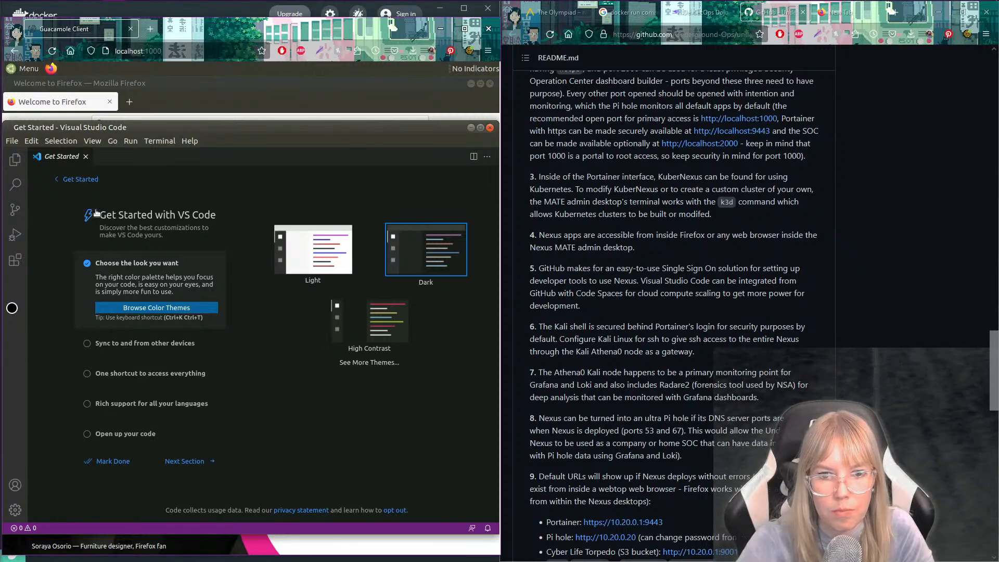
pyautogui.click(129, 435)
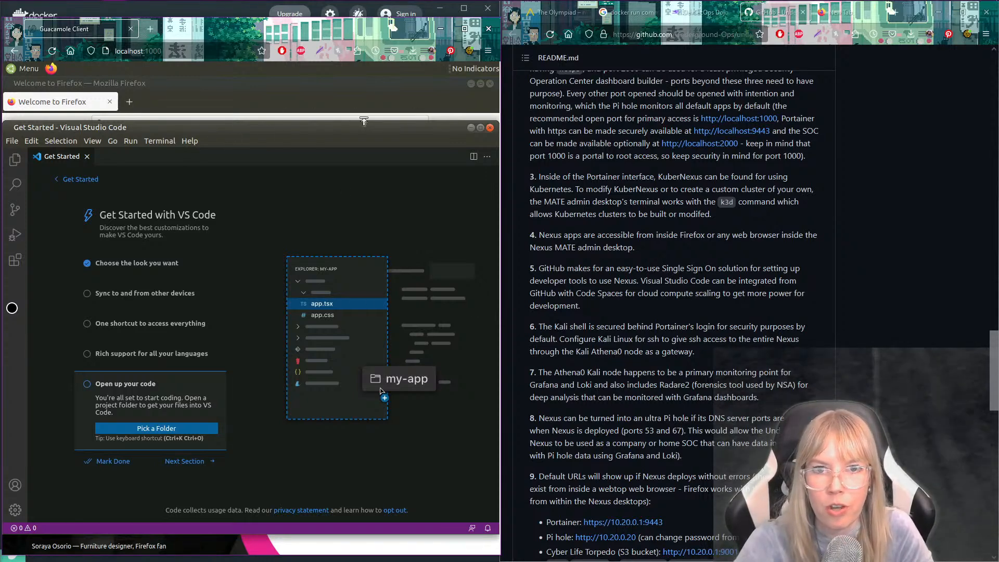
pyautogui.click(490, 128)
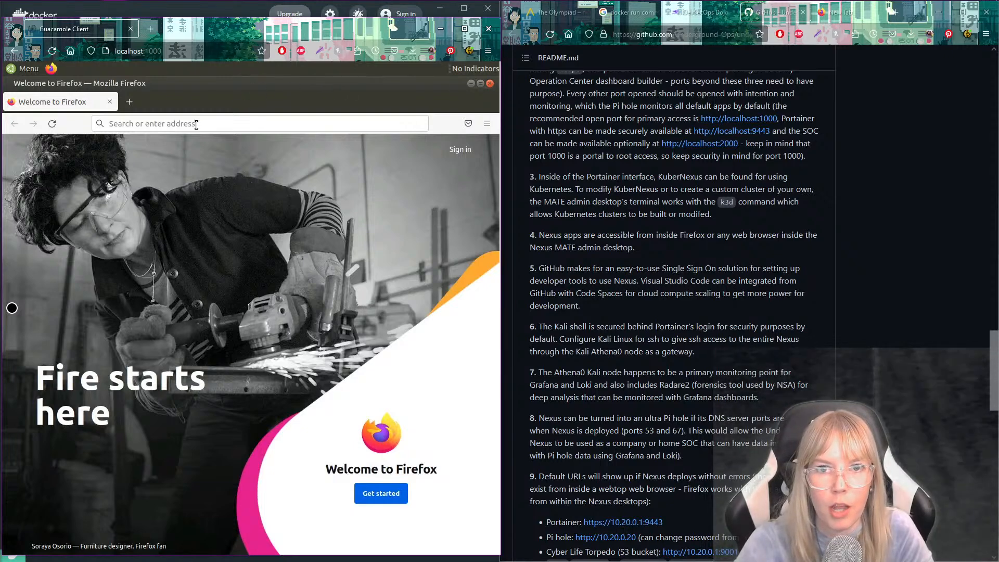
# Try to open cloudundergound.dev in the MATE desktop's Firefox.
pyautogui.click(289, 120)
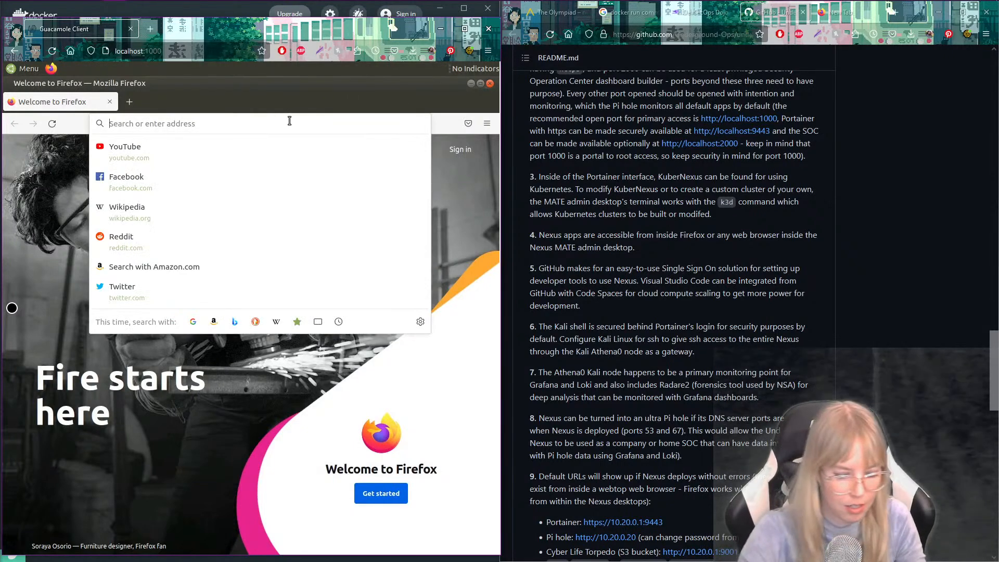
pyautogui.write('cloud under')
pyautogui.press('BackSpace')
pyautogui.press('BackSpace')
pyautogui.press('BackSpace')
pyautogui.press('BackSpace')
pyautogui.press('BackSpace')
pyautogui.press('BackSpace')
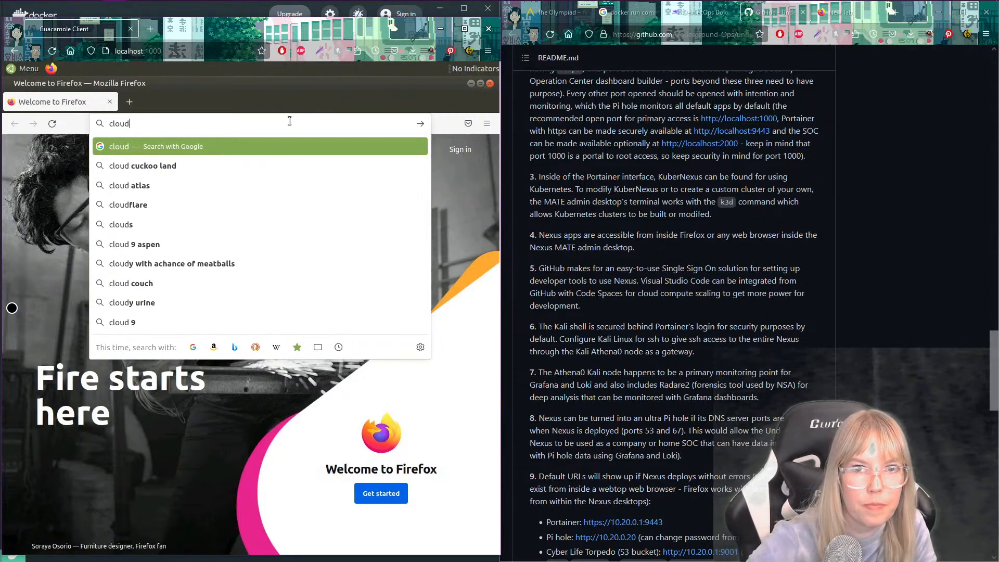
pyautogui.write('im')
pyautogui.press('BackSpace')
pyautogui.press('BackSpace')
pyautogui.write('un')
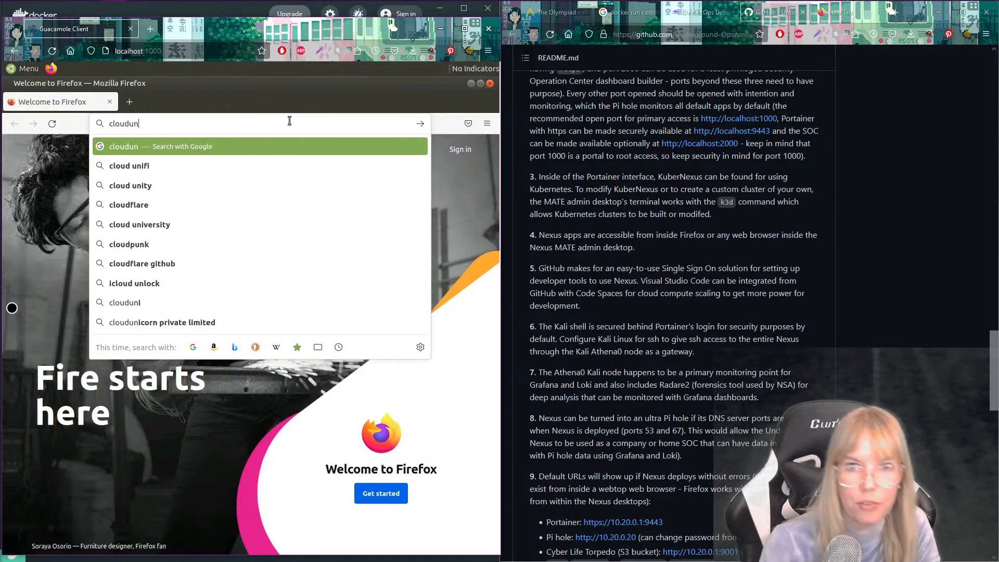
pyautogui.write('dergound.dev')
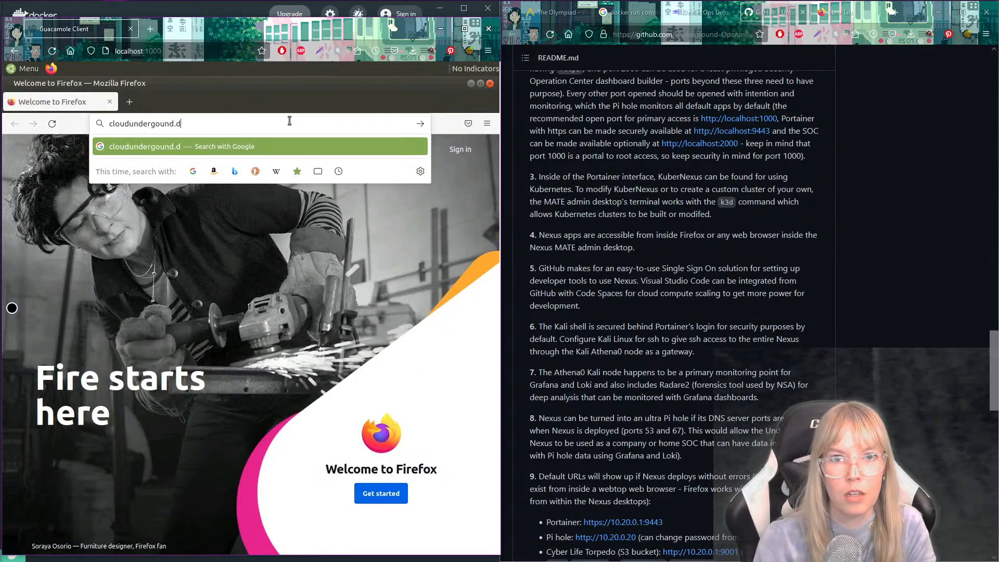
pyautogui.press('Return')
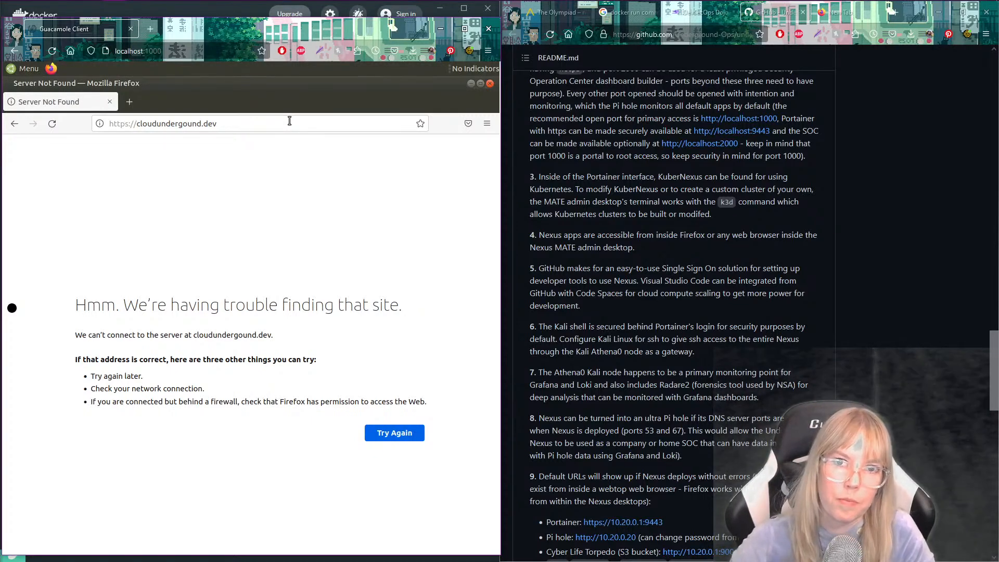
# Load YouTube from the suggested sites in the MATE desktop's Firefox.
pyautogui.click(305, 123)
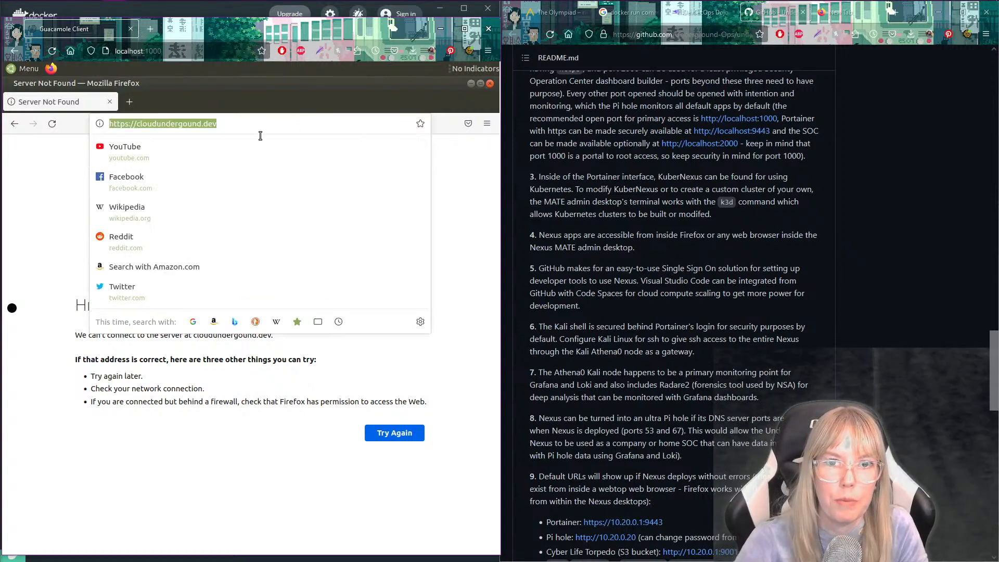
pyautogui.click(150, 154)
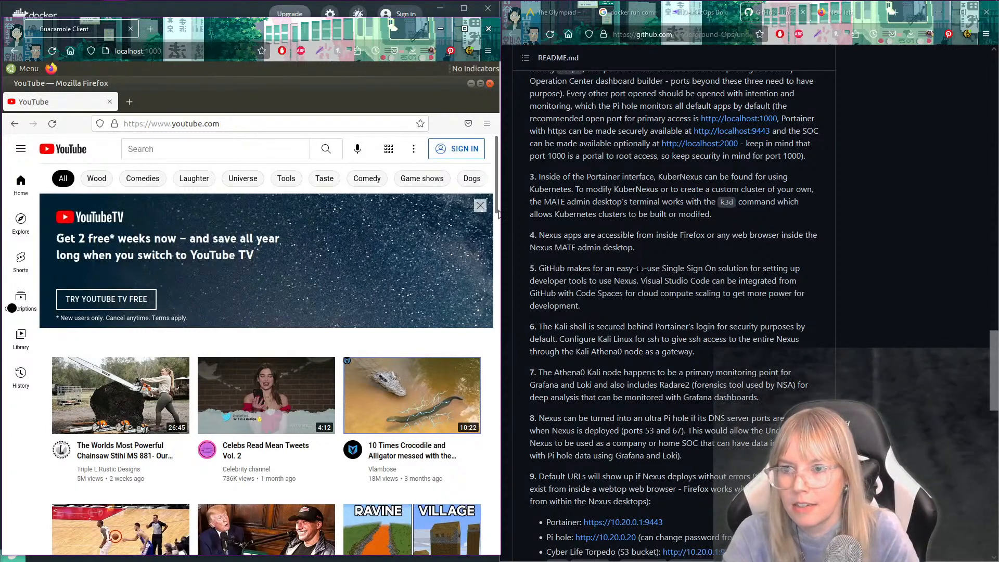
# Look through the MATE desktop's full application list, from the file and MATE tools to the network and power settings, and close it.
pyautogui.click(12, 73)
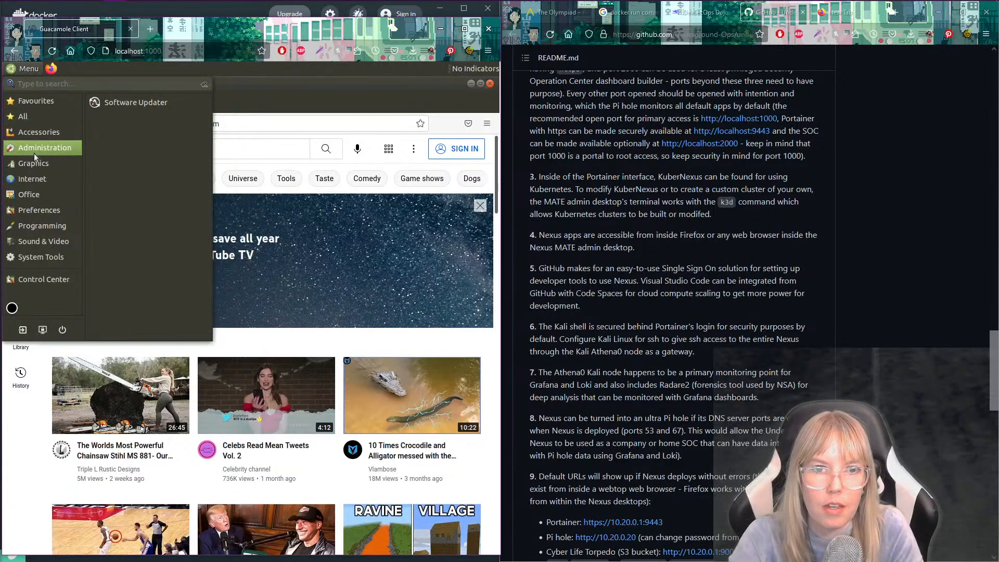
pyautogui.moveTo(39, 130)
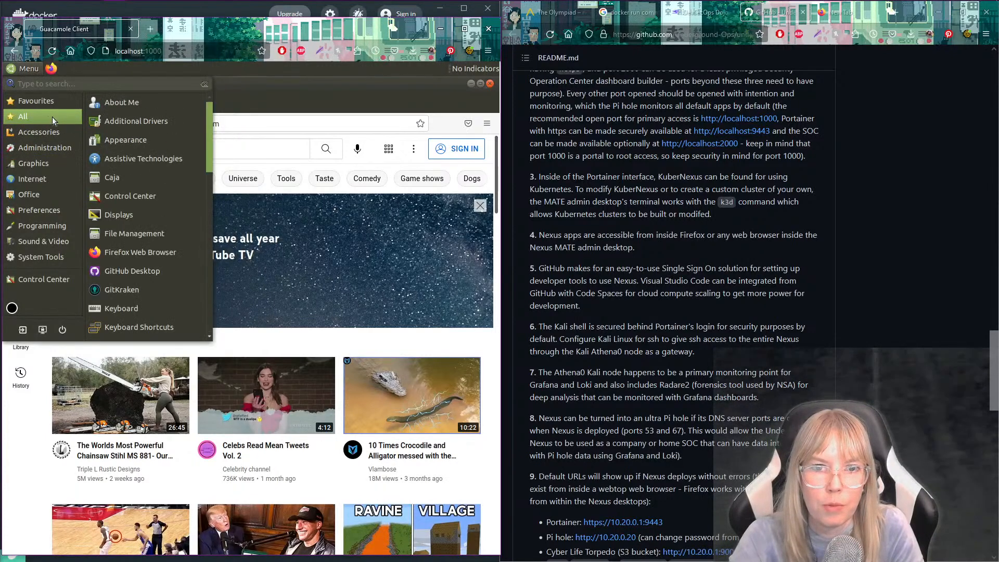
pyautogui.scroll(-3, 156, 184)
pyautogui.scroll(-4, 158, 187)
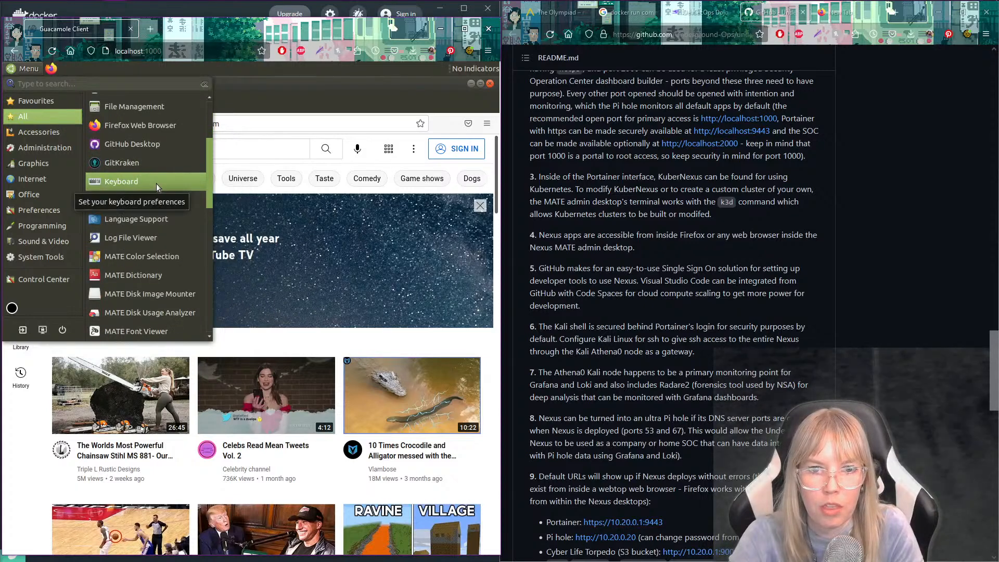
pyautogui.scroll(-3, 157, 187)
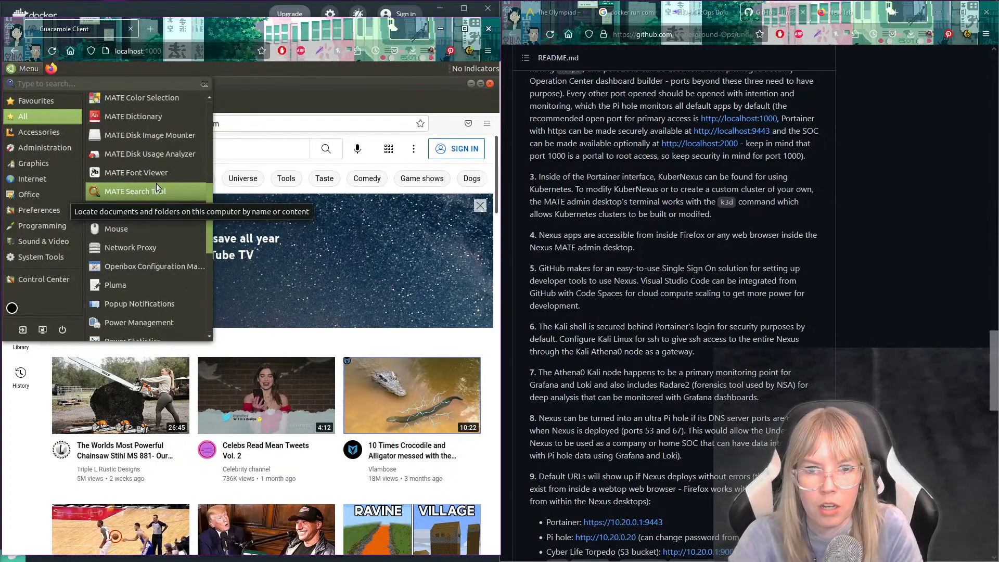
pyautogui.scroll(-2, 156, 186)
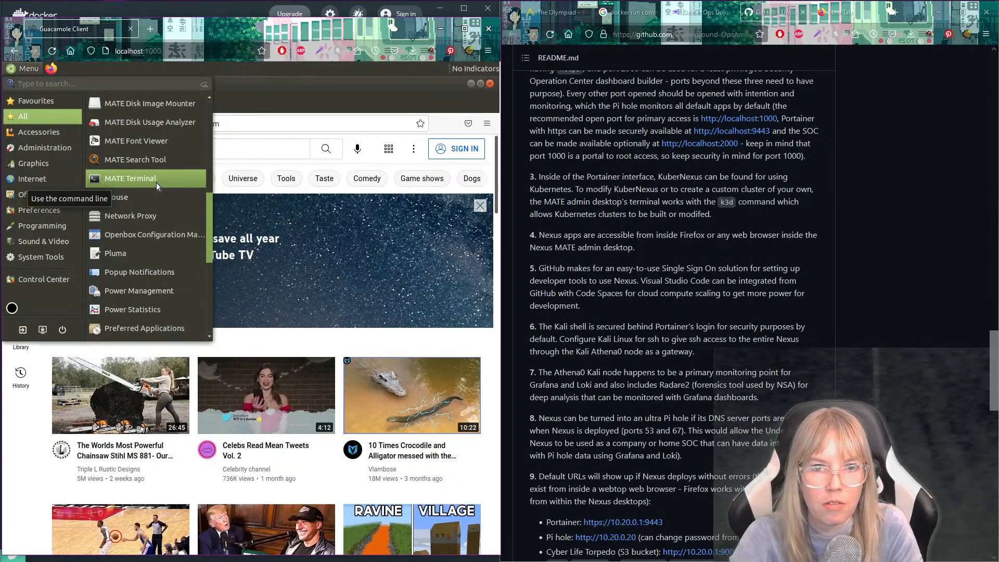
pyautogui.scroll(-2, 156, 180)
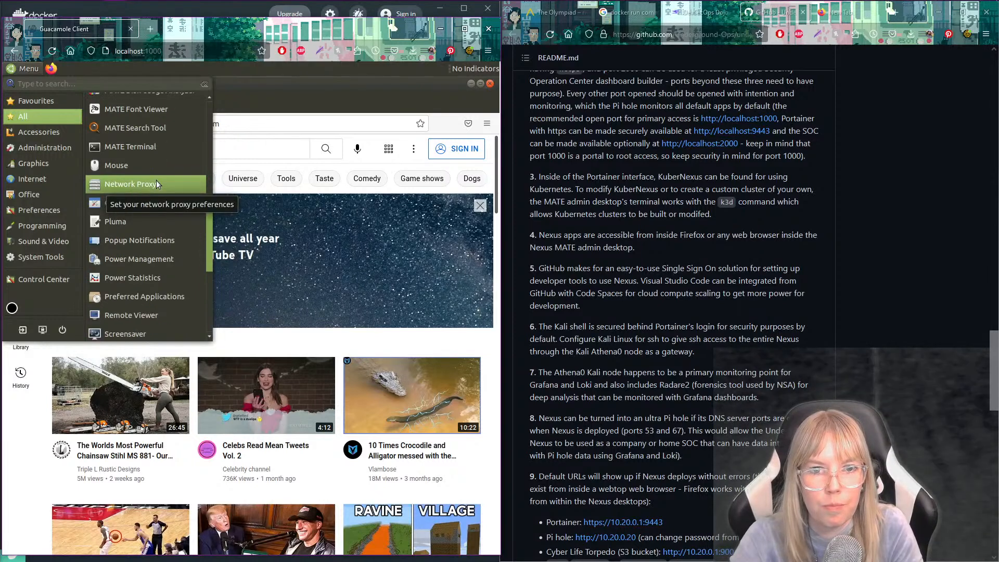
pyautogui.moveTo(53, 99)
pyautogui.click(244, 93)
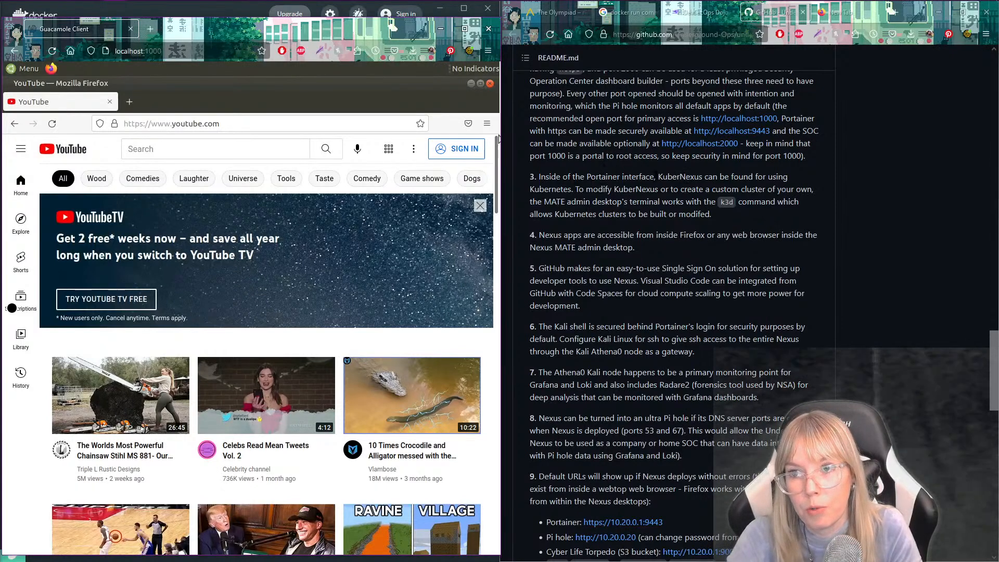
# Read the README's numbered items on KuberNexus, GitHub sign-on, the Kali shell, Pi hole and the default Nexus URLs.
pyautogui.moveTo(658, 177); pyautogui.dragTo(575, 189)
pyautogui.click(621, 215)
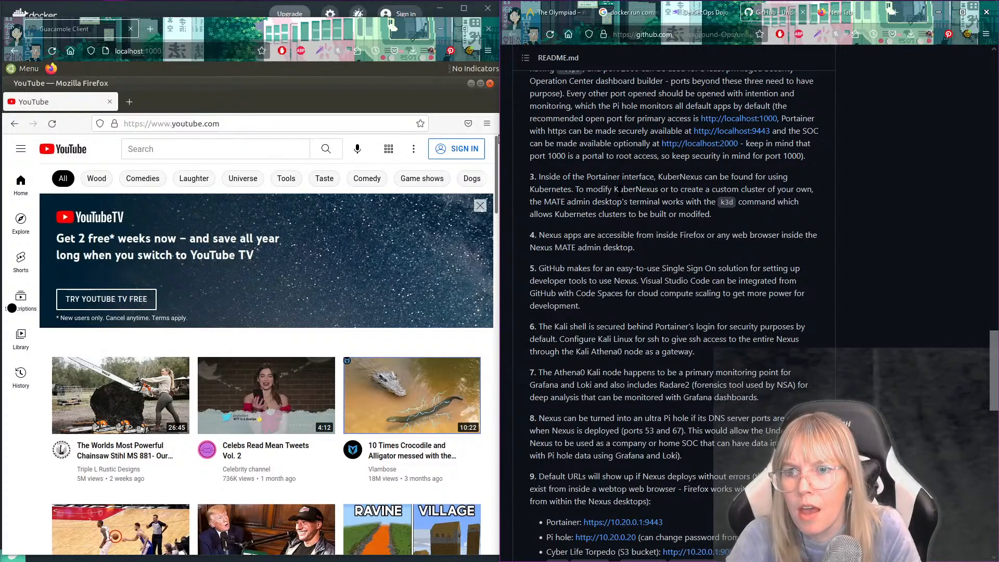
pyautogui.scroll(-2, 617, 189)
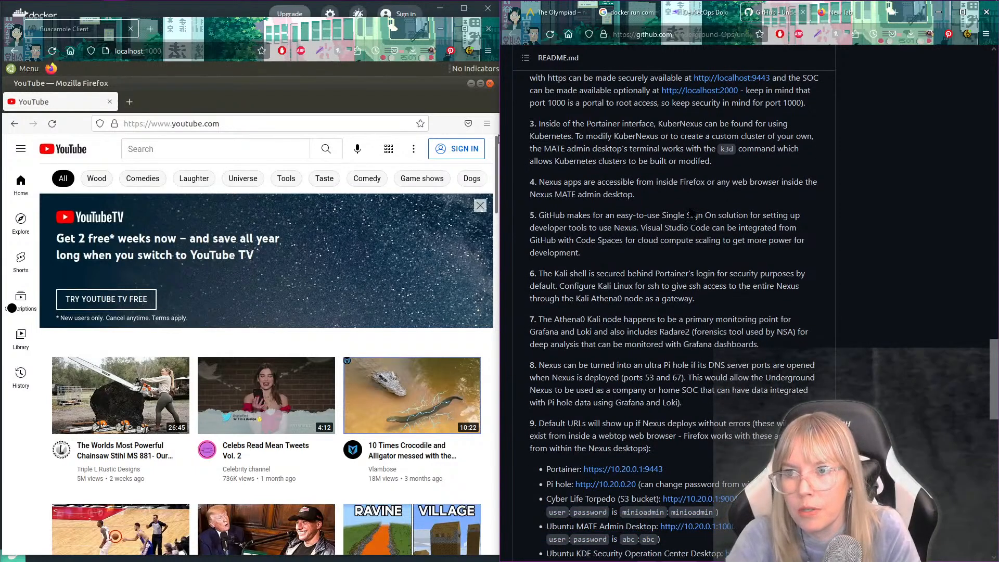
pyautogui.scroll(-4, 693, 214)
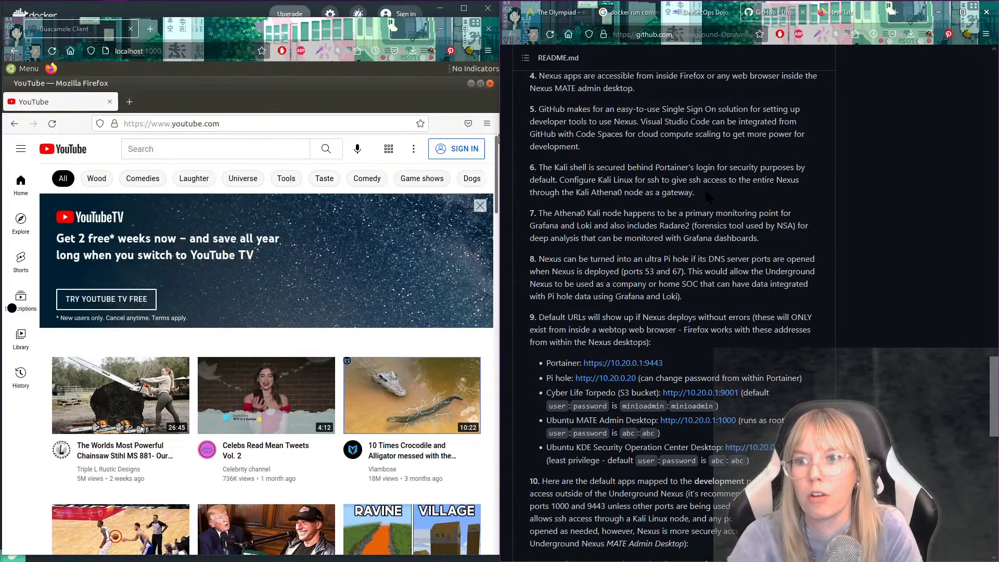
pyautogui.scroll(-2, 727, 195)
pyautogui.scroll(-2, 727, 196)
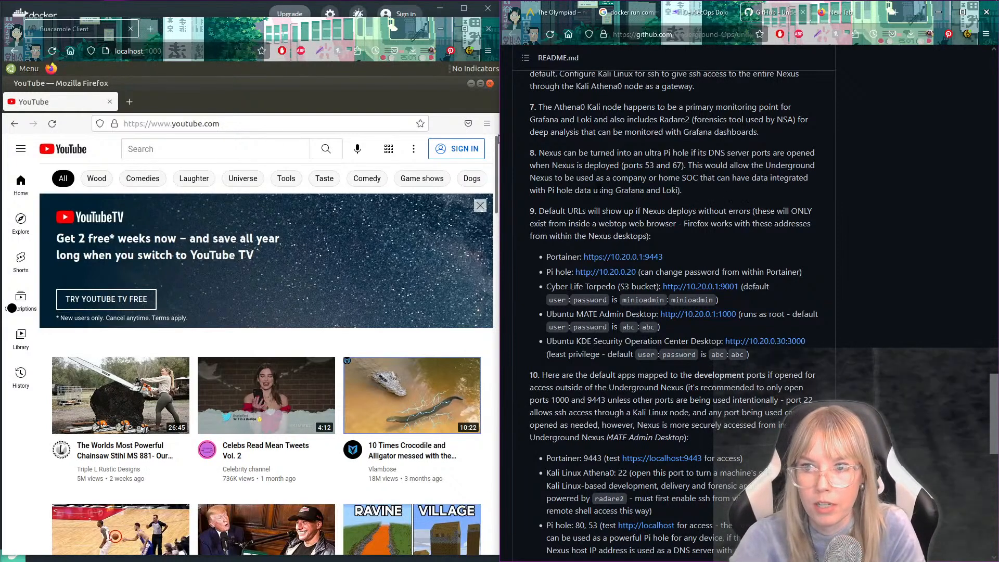
pyautogui.scroll(-1, 726, 202)
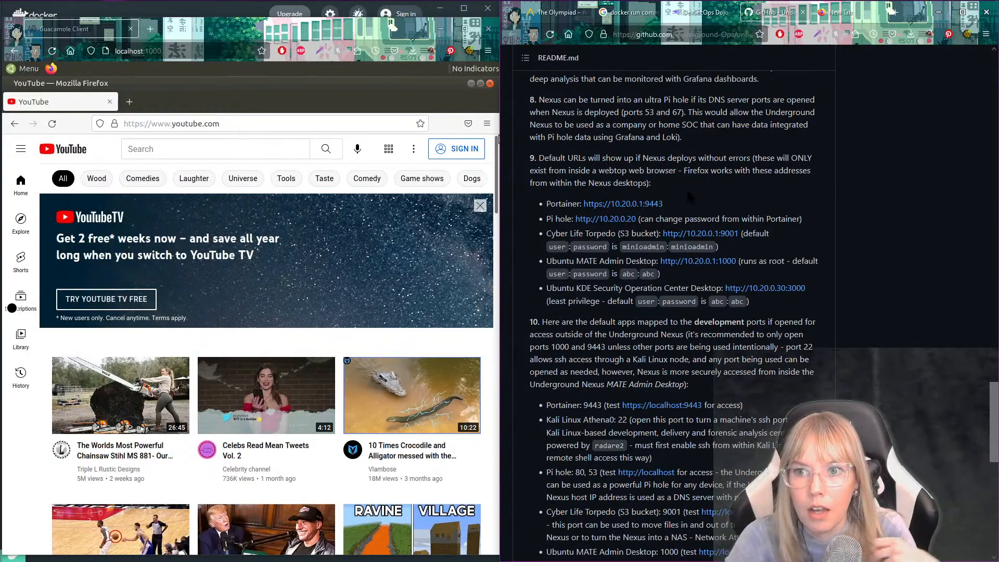
pyautogui.moveTo(662, 208); pyautogui.dragTo(583, 206)
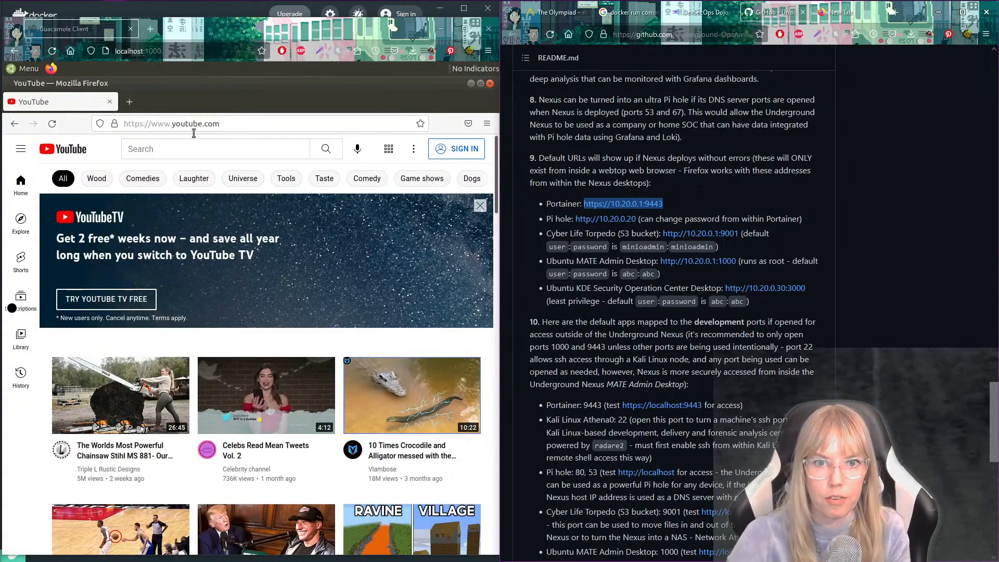
pyautogui.click(250, 124)
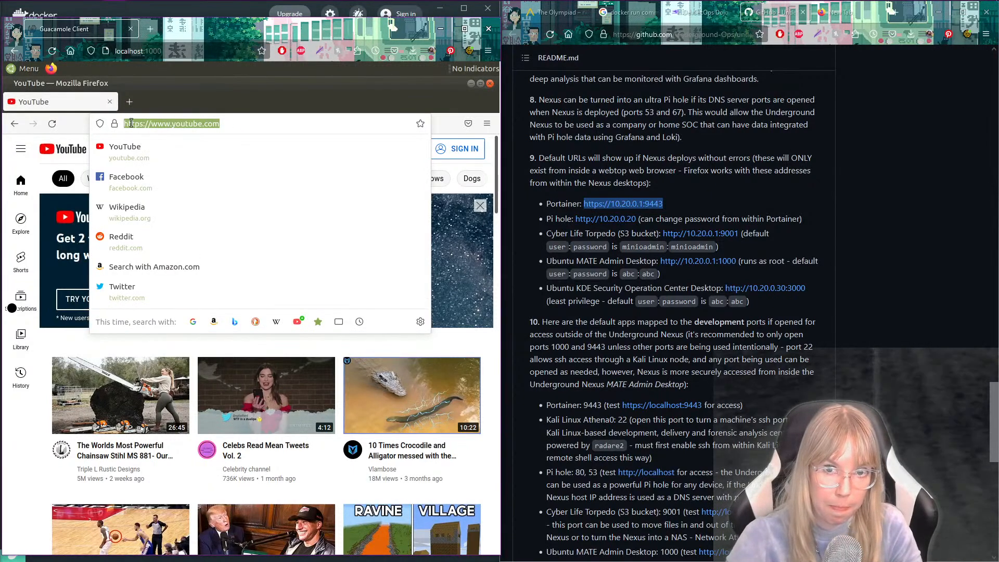
pyautogui.press('BackSpace')
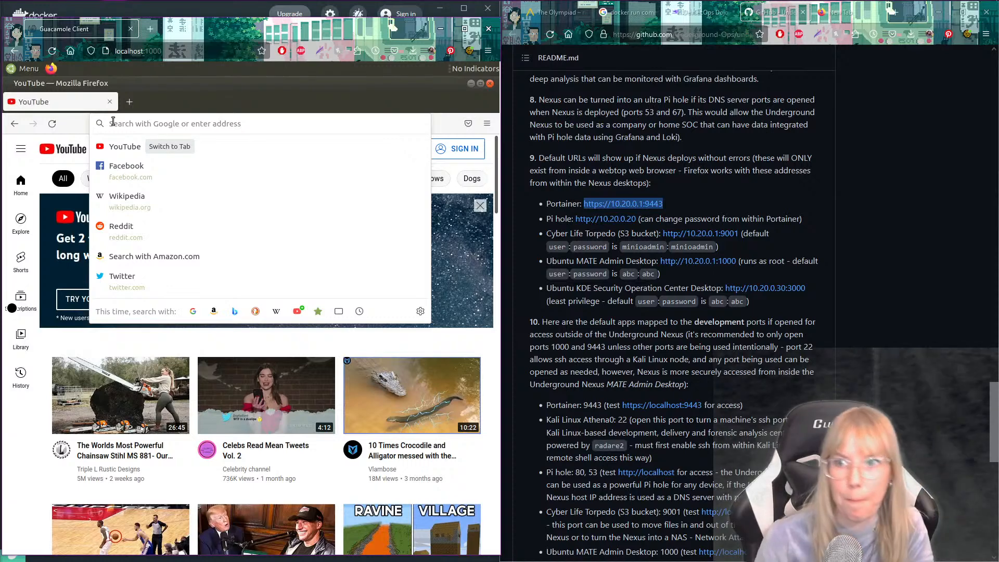
pyautogui.write('https:')
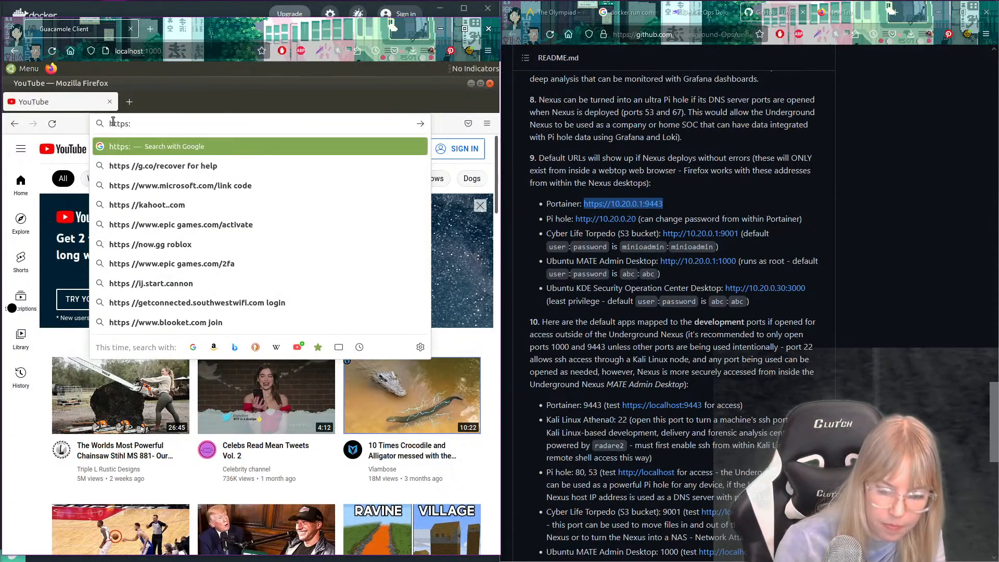
pyautogui.write('//')
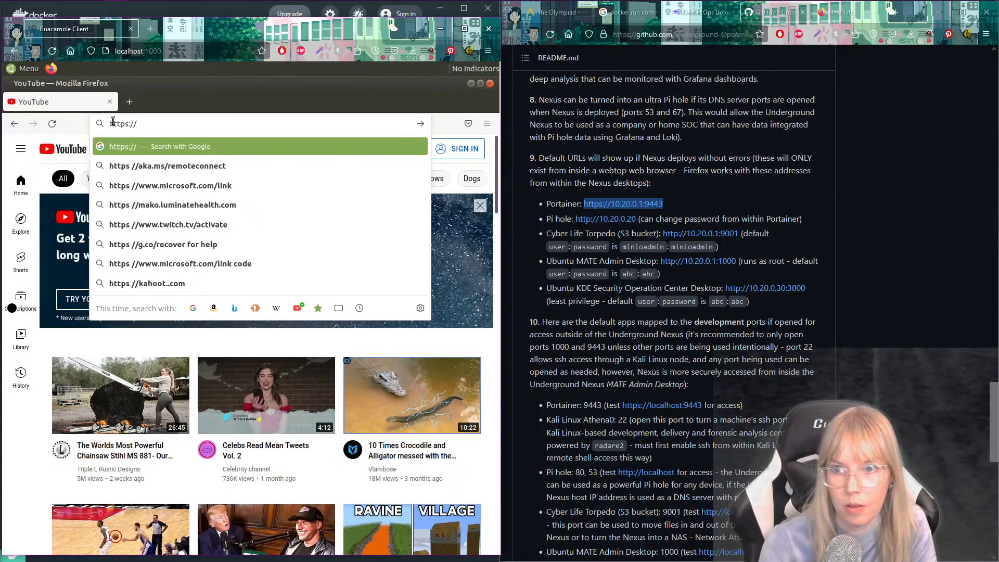
pyautogui.write('10')
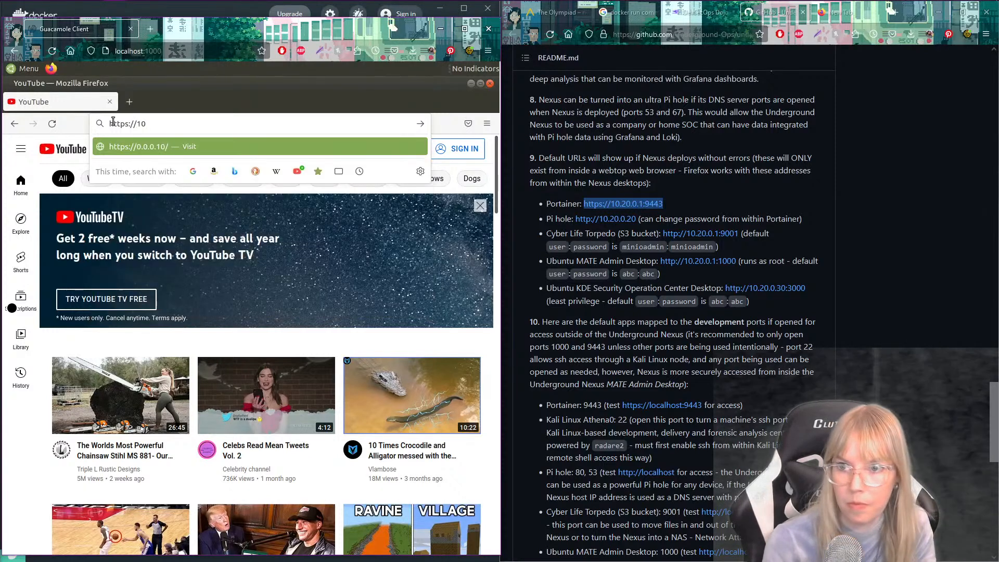
pyautogui.write('.20')
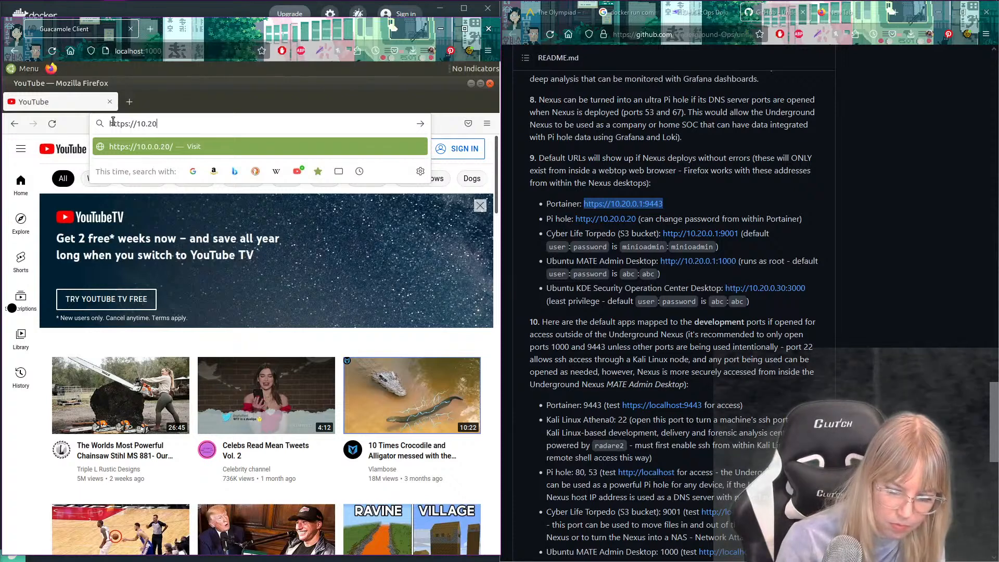
pyautogui.write('.0')
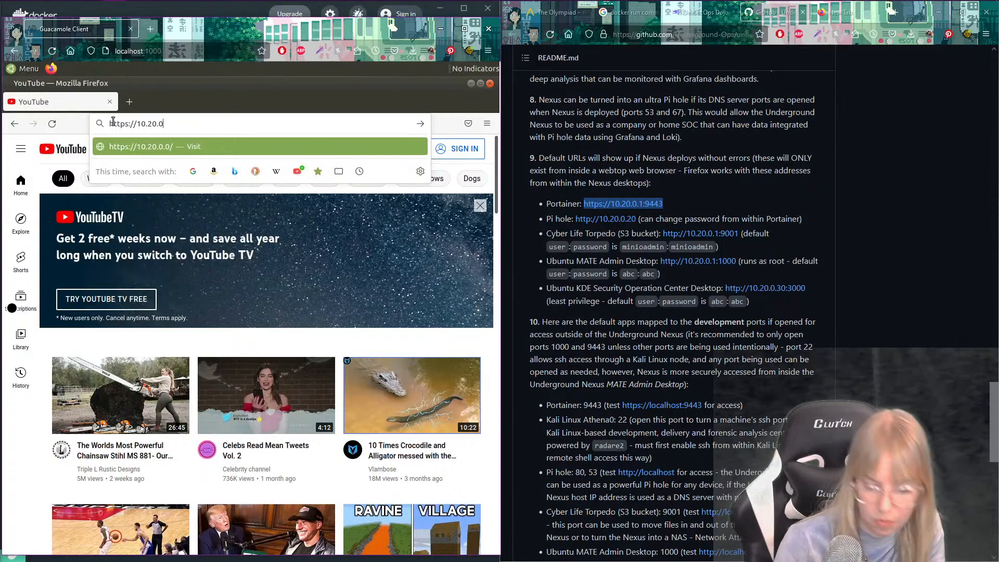
pyautogui.write('.1:9443')
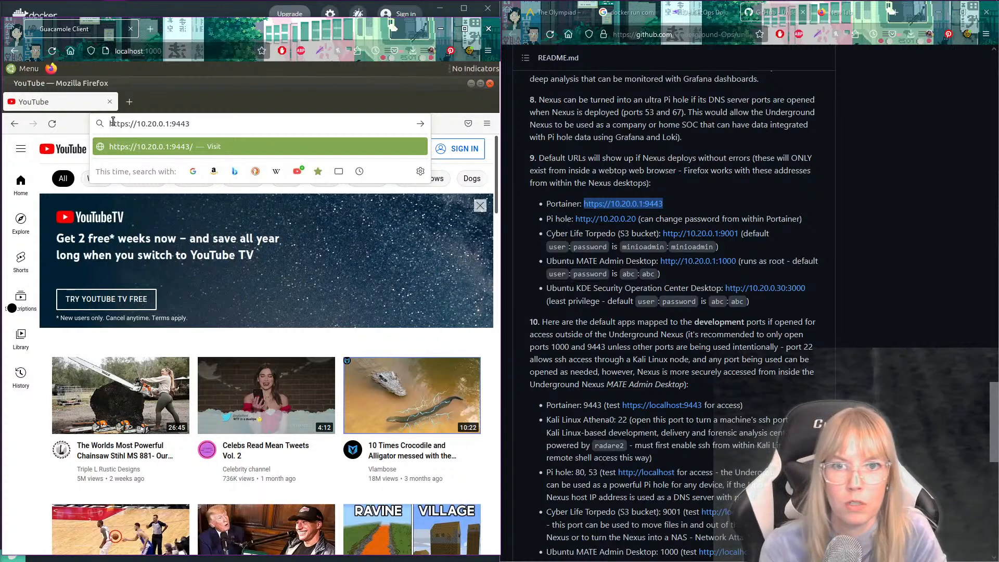
pyautogui.press('Return')
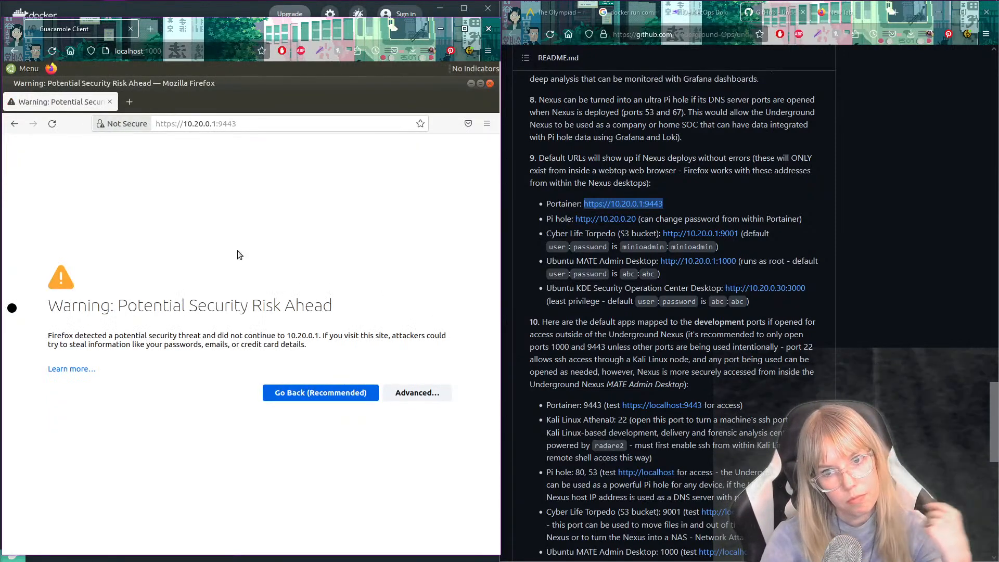
# Accept the self-signed certificate risk for 10.20.0.1:9443 and continue to Portainer's initial administrator setup page.
pyautogui.click(416, 398)
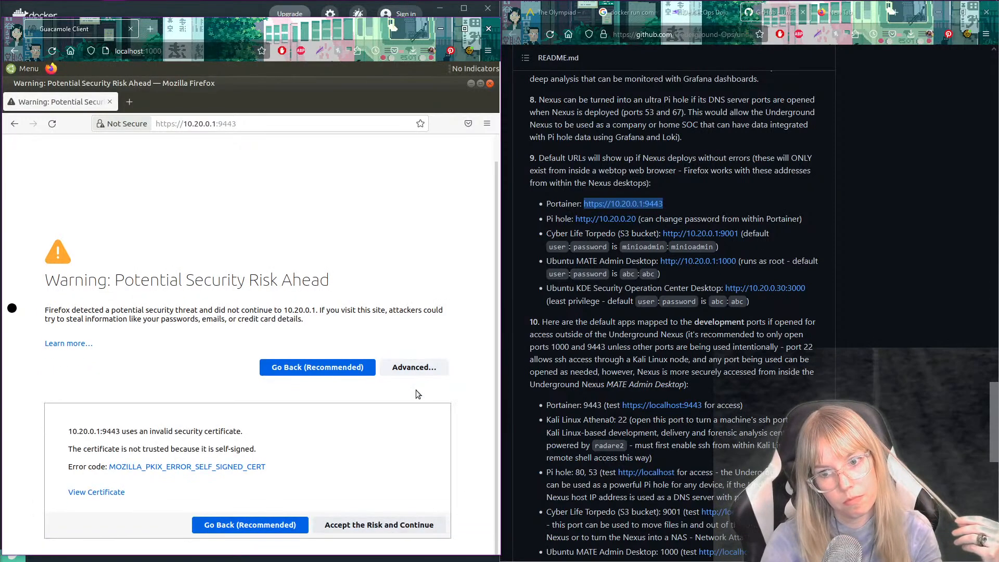
pyautogui.click(424, 530)
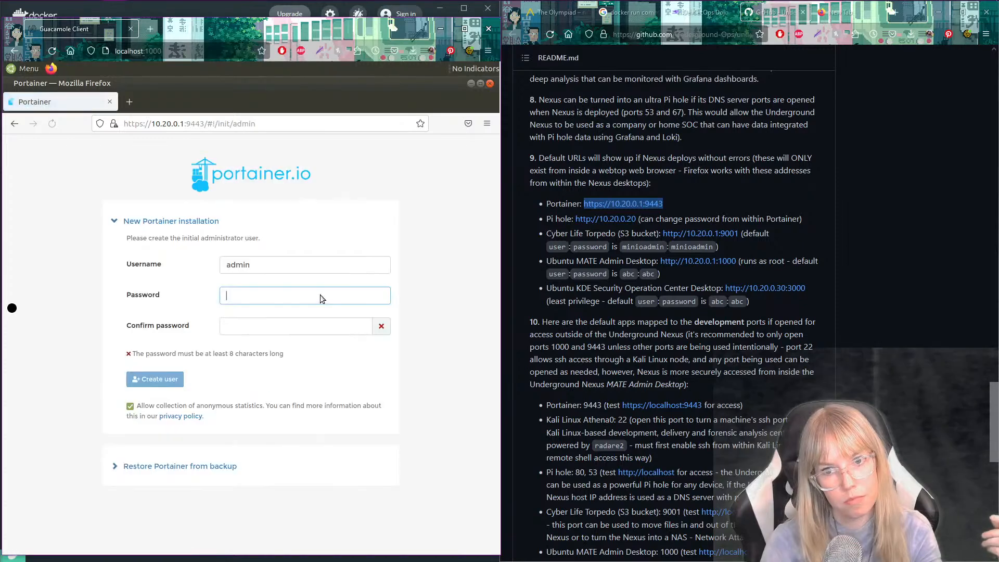
pyautogui.click(320, 295)
pyautogui.click(464, 301)
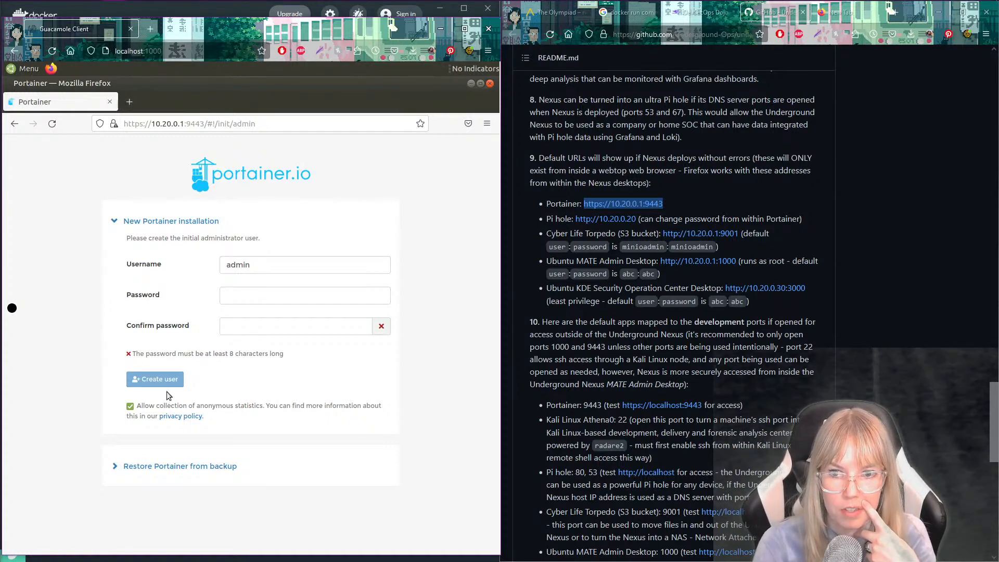
pyautogui.click(129, 102)
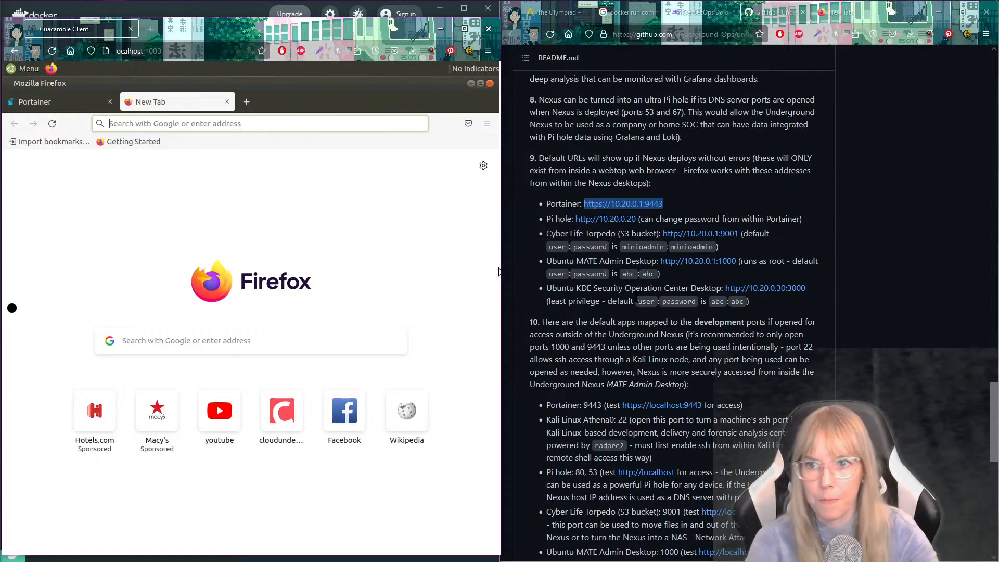
pyautogui.click(250, 124)
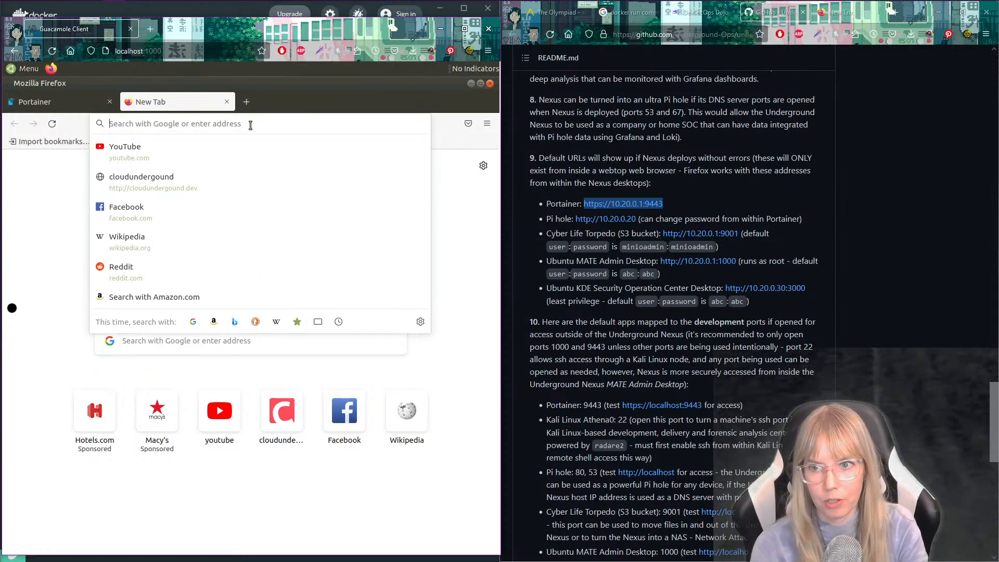
pyautogui.write('h')
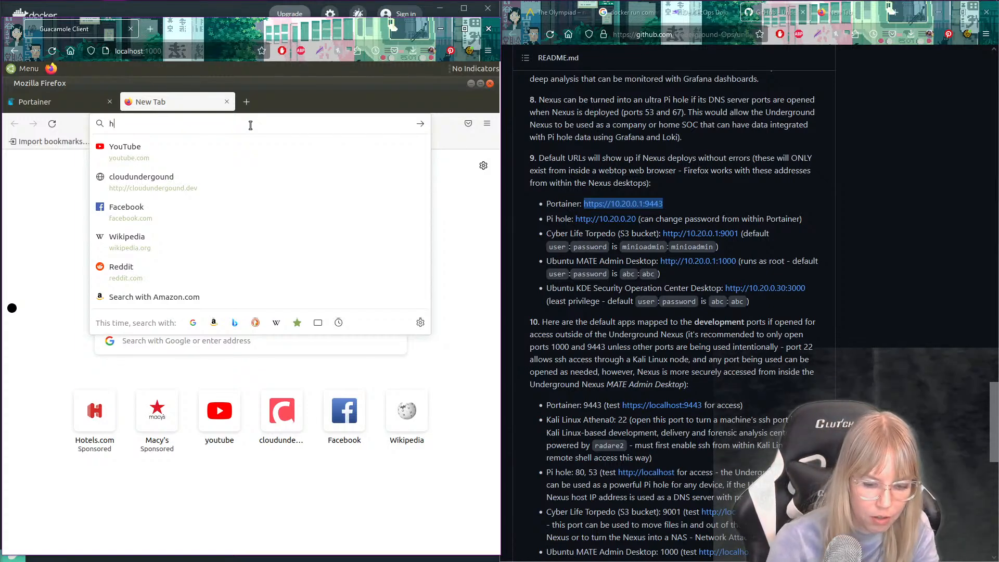
pyautogui.write('ttps://')
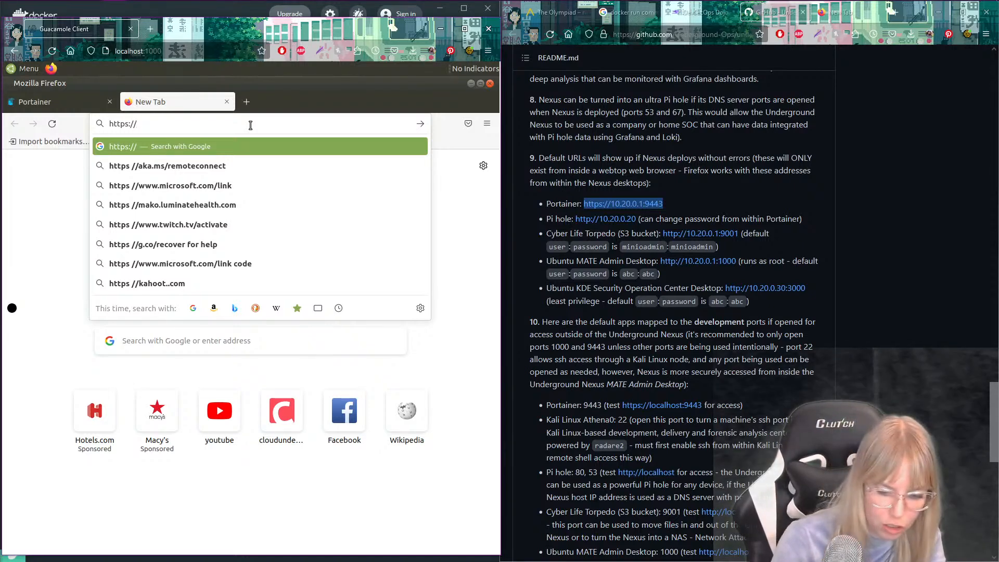
pyautogui.write('10:20')
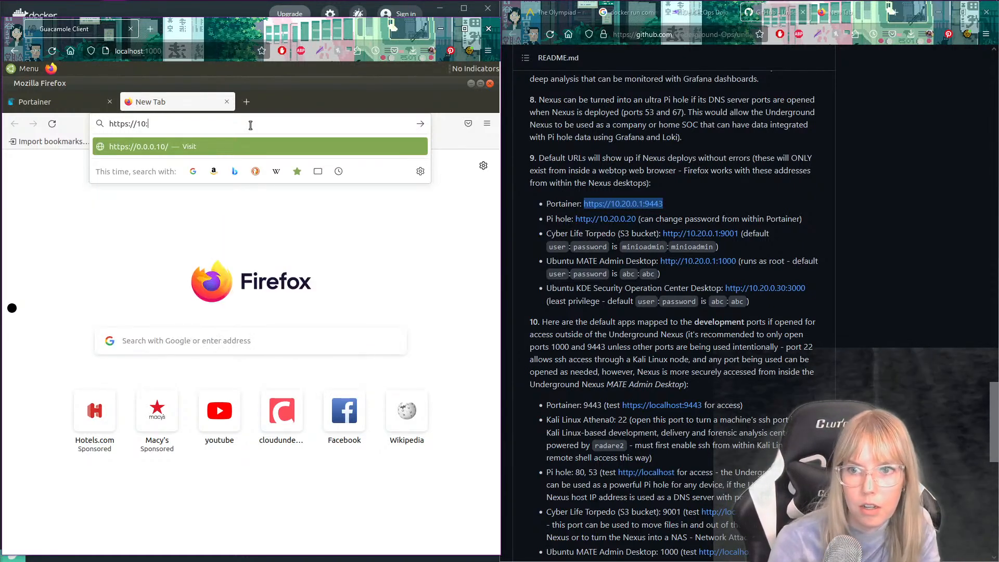
pyautogui.press('BackSpace')
pyautogui.press('BackSpace')
pyautogui.press('BackSpace')
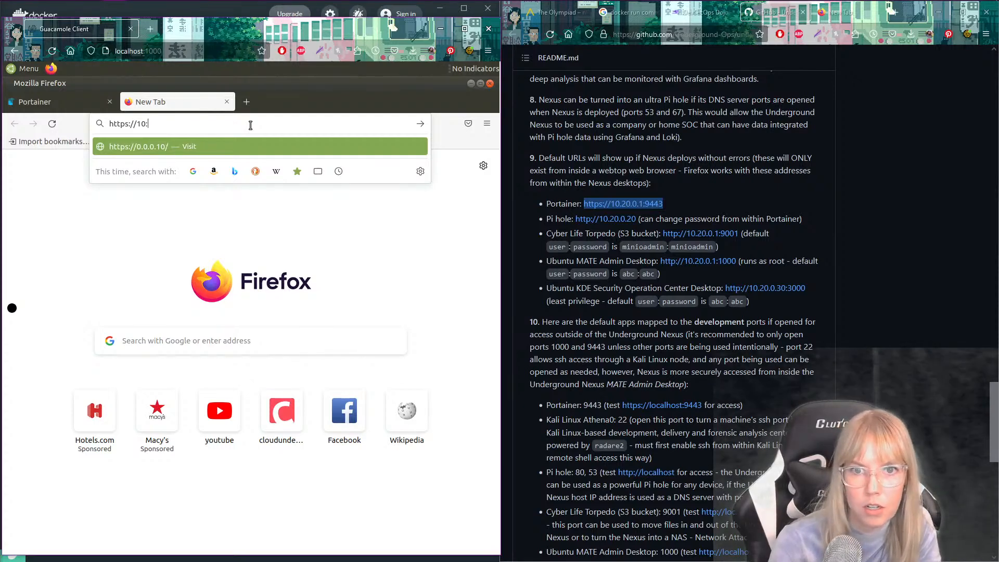
pyautogui.write('.20.0')
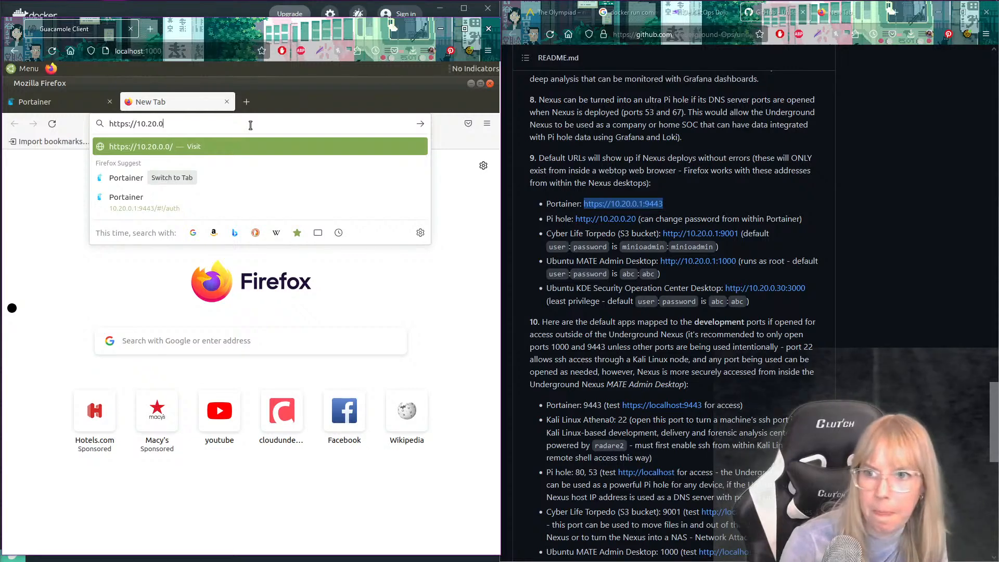
pyautogui.write('.20')
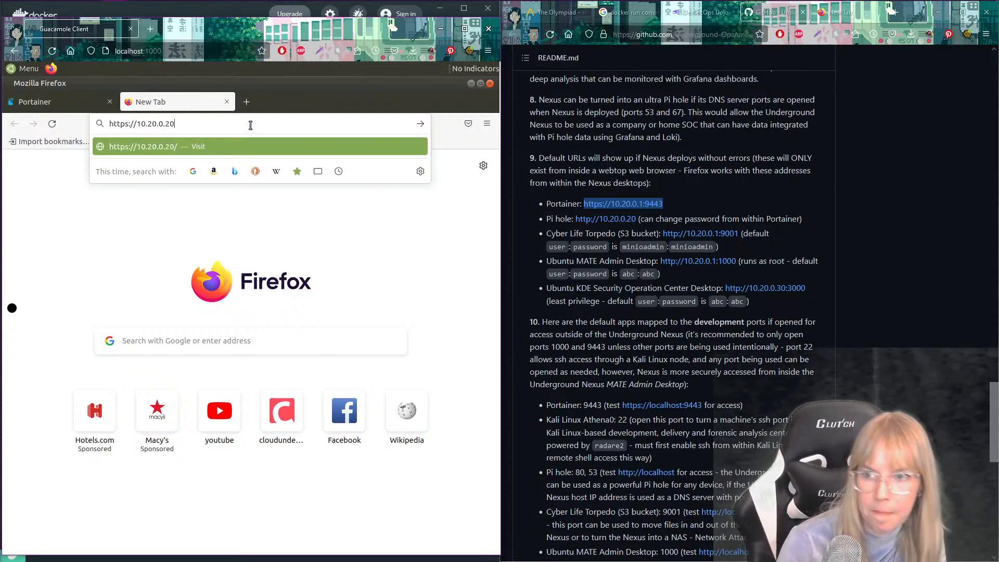
pyautogui.press('Return')
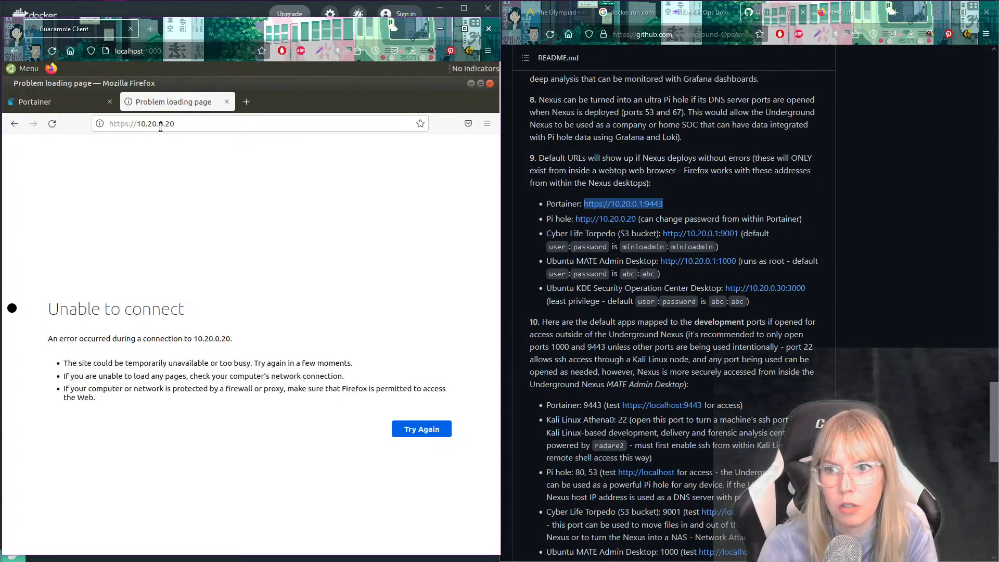
pyautogui.click(195, 124)
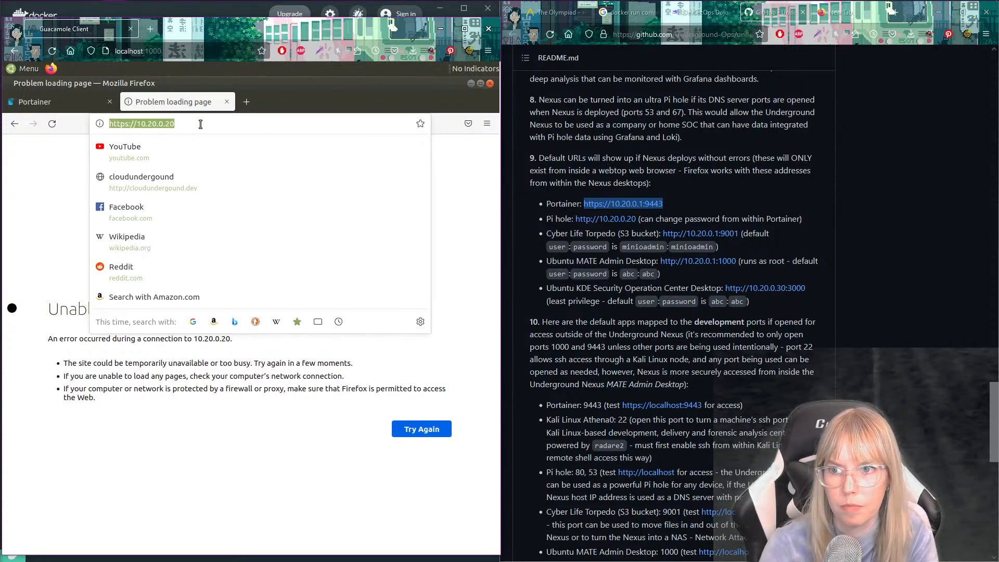
pyautogui.press('Return')
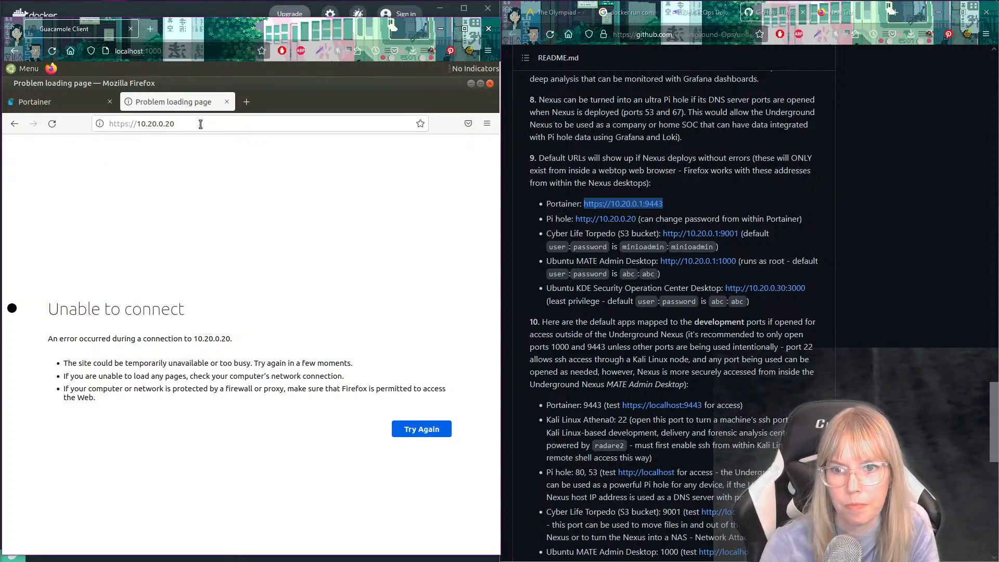
pyautogui.click(429, 435)
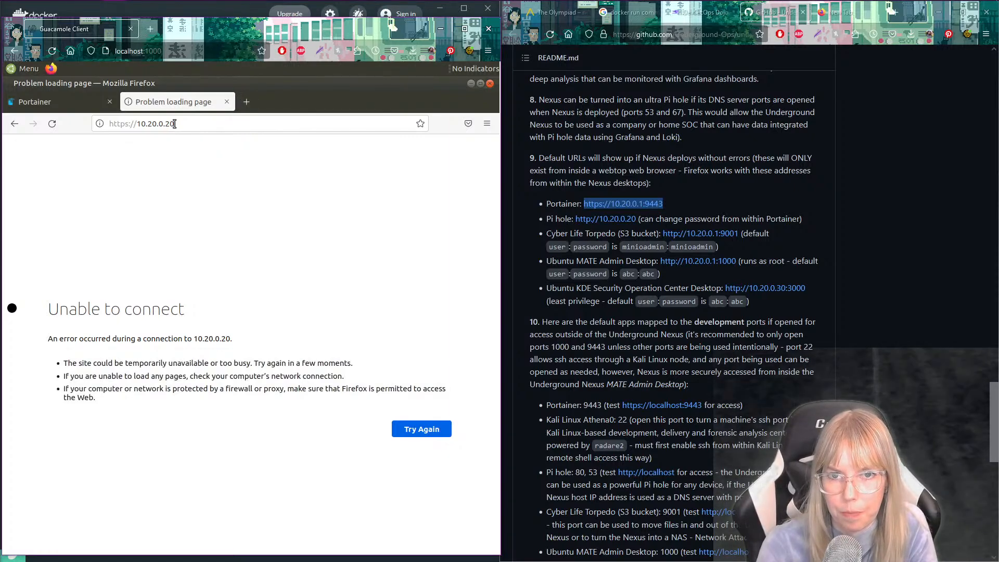
# Read the rest of the README: the development port mappings, the virtual machine deployment section and the closing learning links.
pyautogui.click(247, 102)
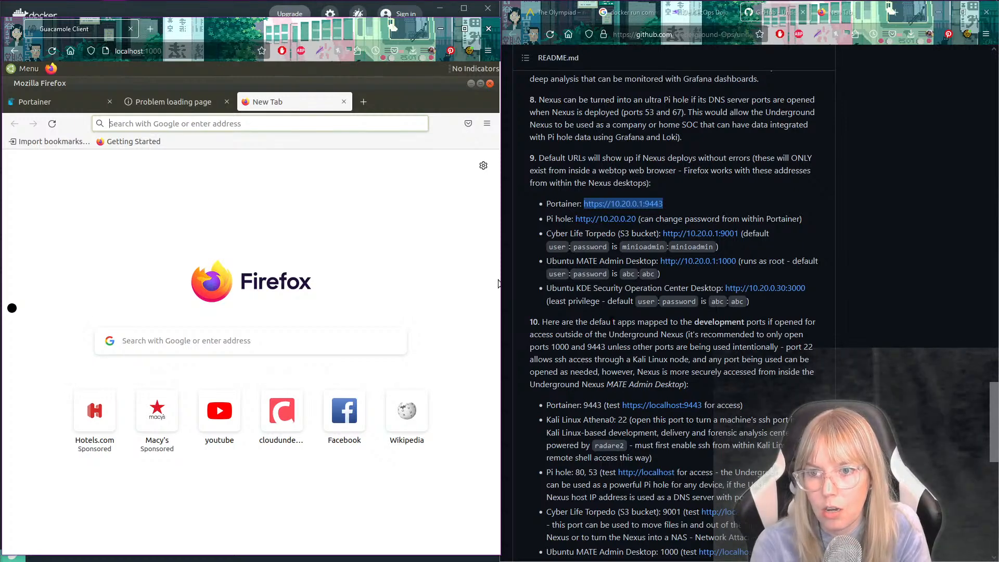
pyautogui.scroll(-2, 711, 303)
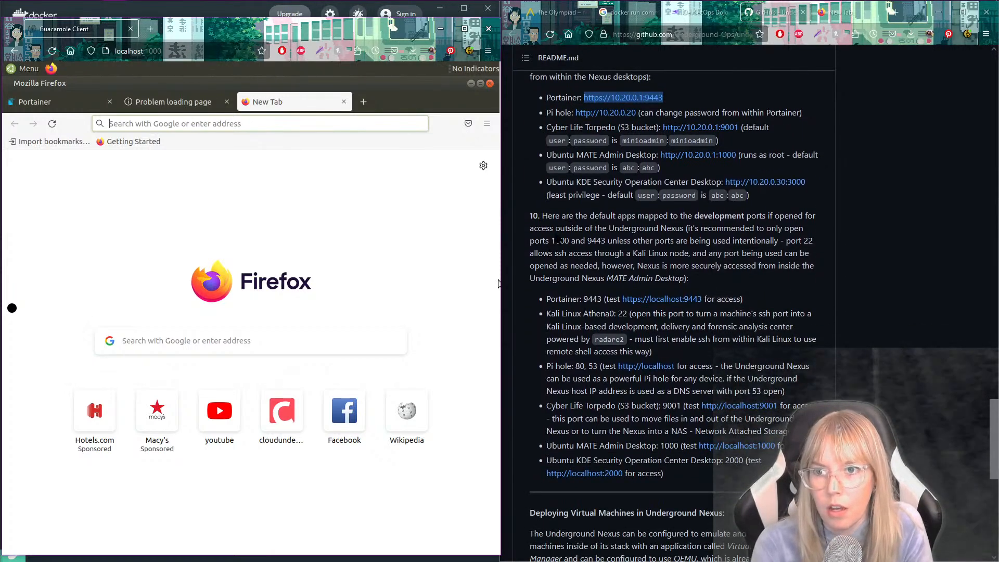
pyautogui.scroll(-1, 550, 163)
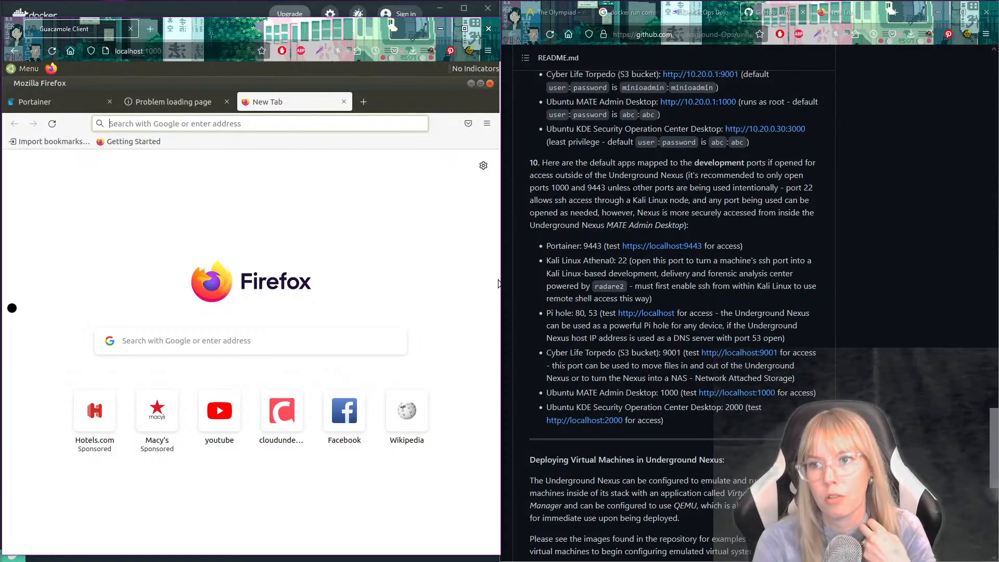
pyautogui.scroll(-4, 562, 201)
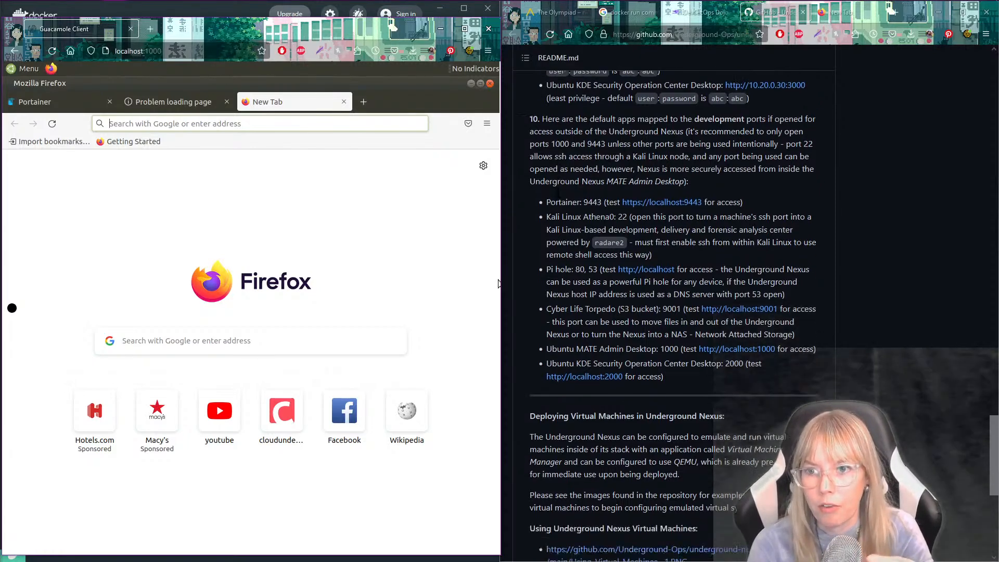
pyautogui.scroll(2, 568, 182)
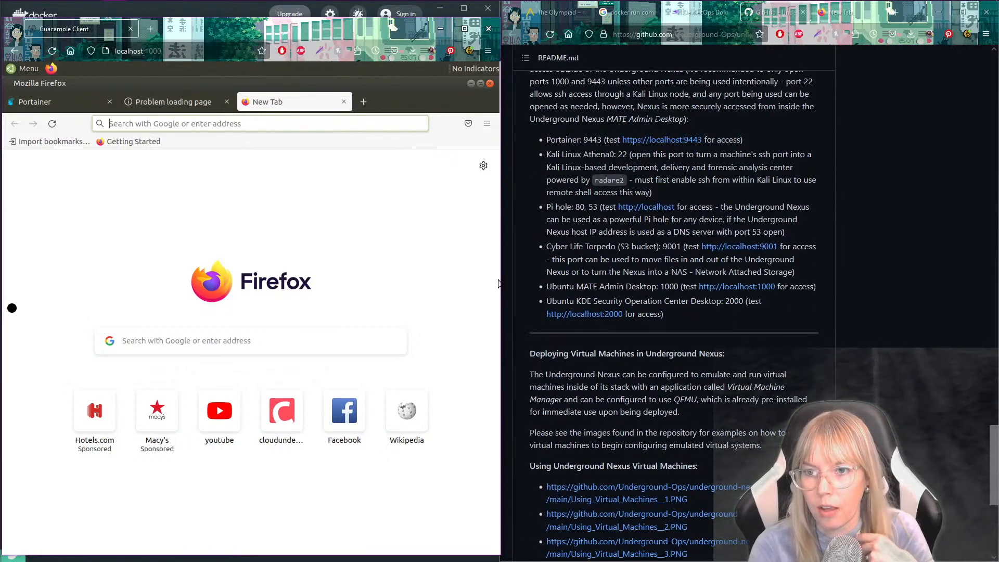
pyautogui.scroll(-3, 770, 300)
pyautogui.scroll(-1, 771, 301)
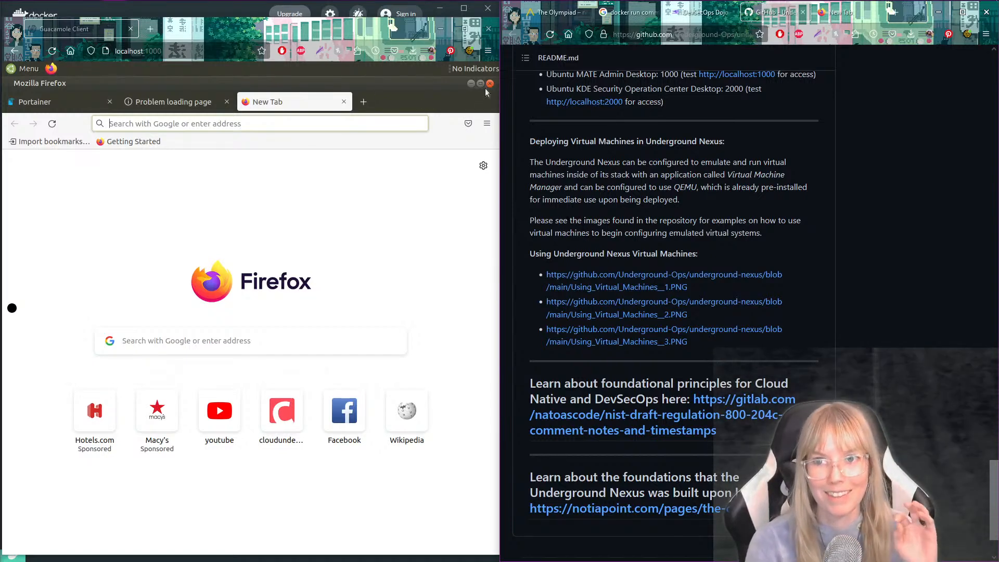
pyautogui.scroll(-3, 656, 193)
pyautogui.scroll(2, 656, 194)
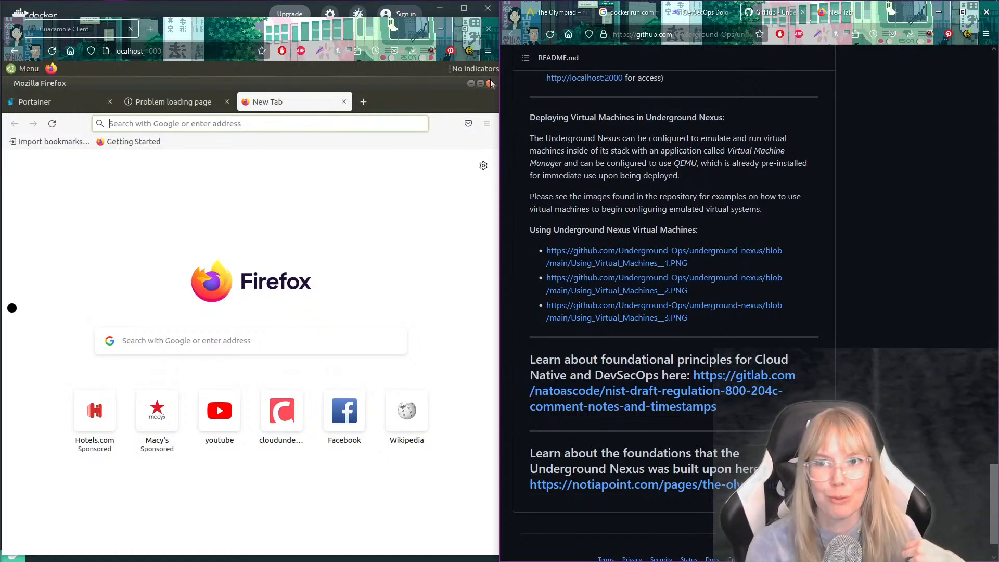
# Close Firefox and the nexus-bucket folder window in the MATE desktop.
pyautogui.click(490, 83)
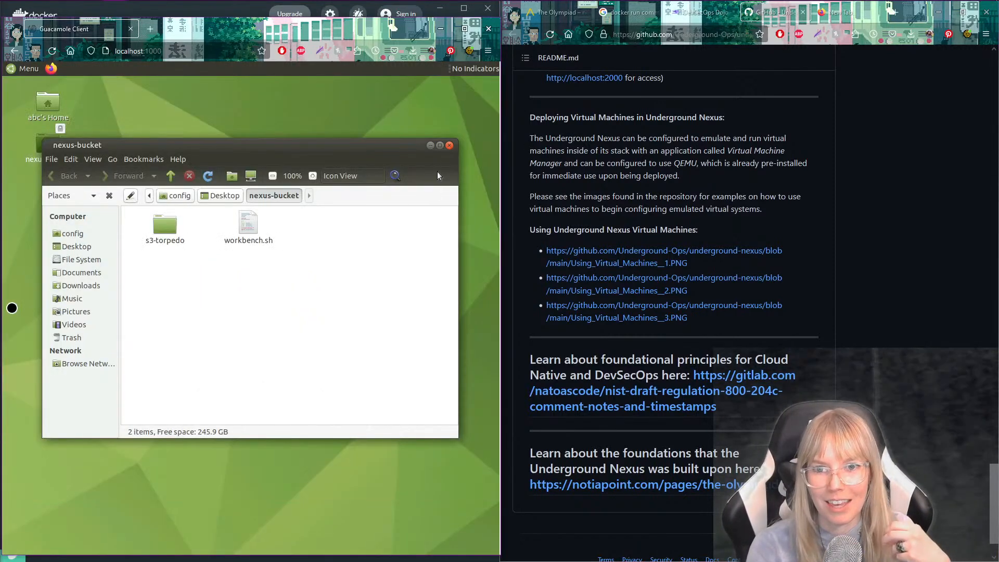
pyautogui.click(450, 146)
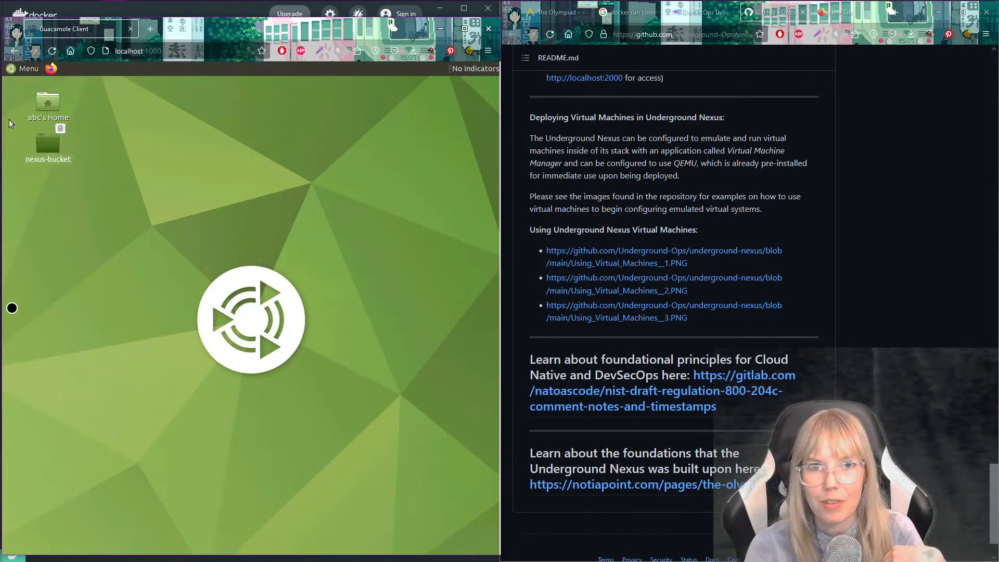
# Launch Virtual Machine Manager in the MATE desktop and try to start creating a new virtual machine.
pyautogui.click(32, 69)
pyautogui.click(31, 107)
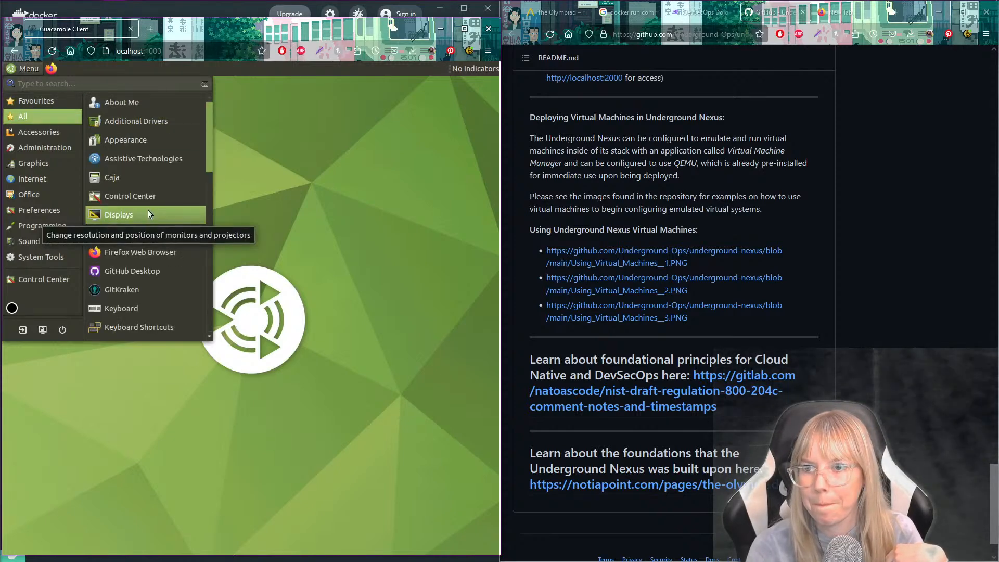
pyautogui.scroll(-6, 147, 210)
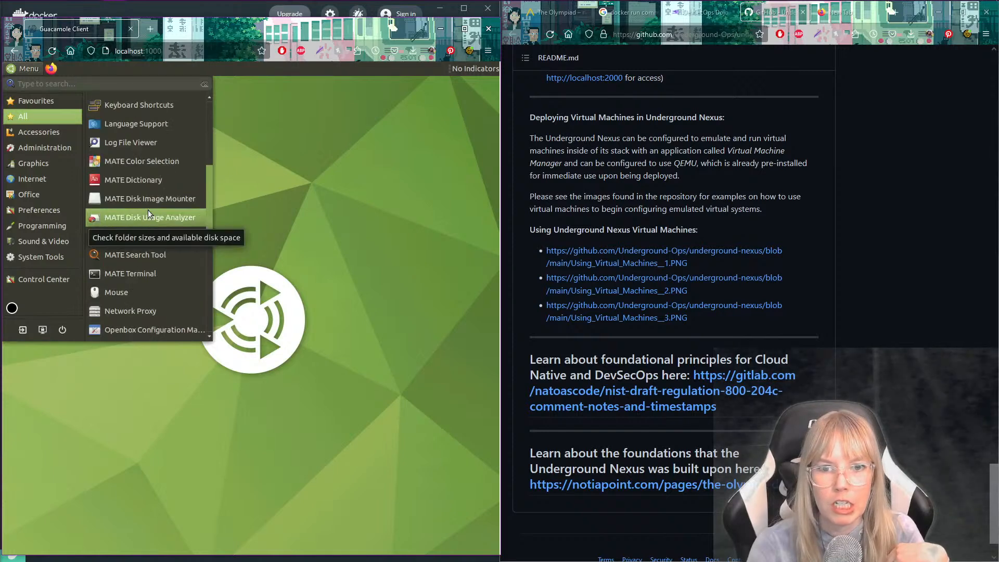
pyautogui.scroll(-3, 147, 210)
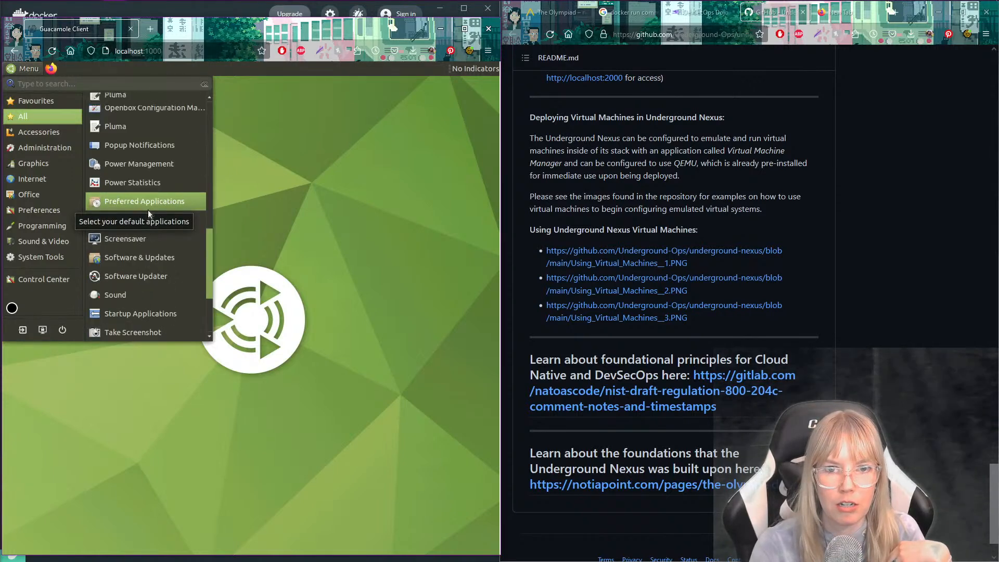
pyautogui.scroll(-3, 148, 210)
pyautogui.scroll(-3, 147, 211)
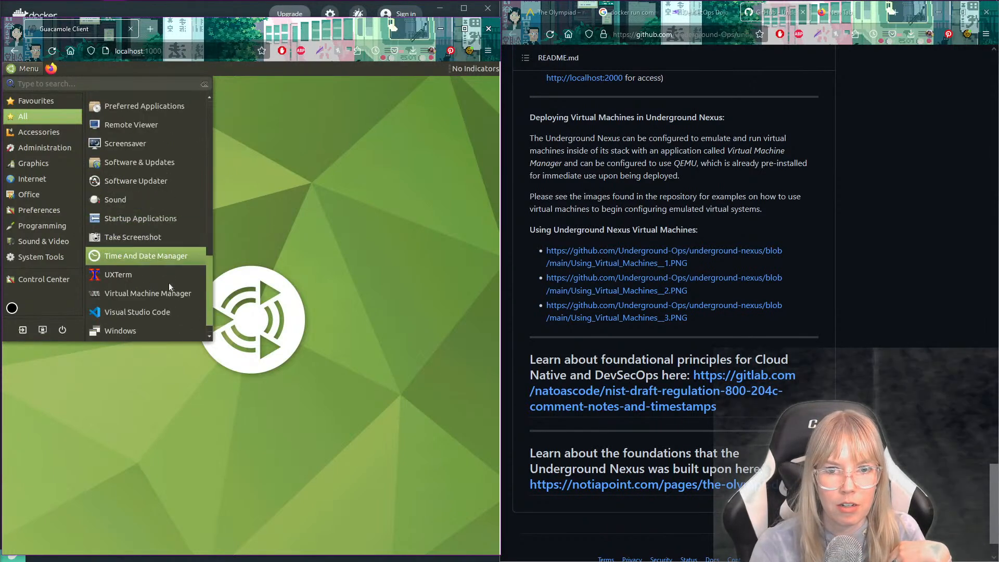
pyautogui.click(165, 294)
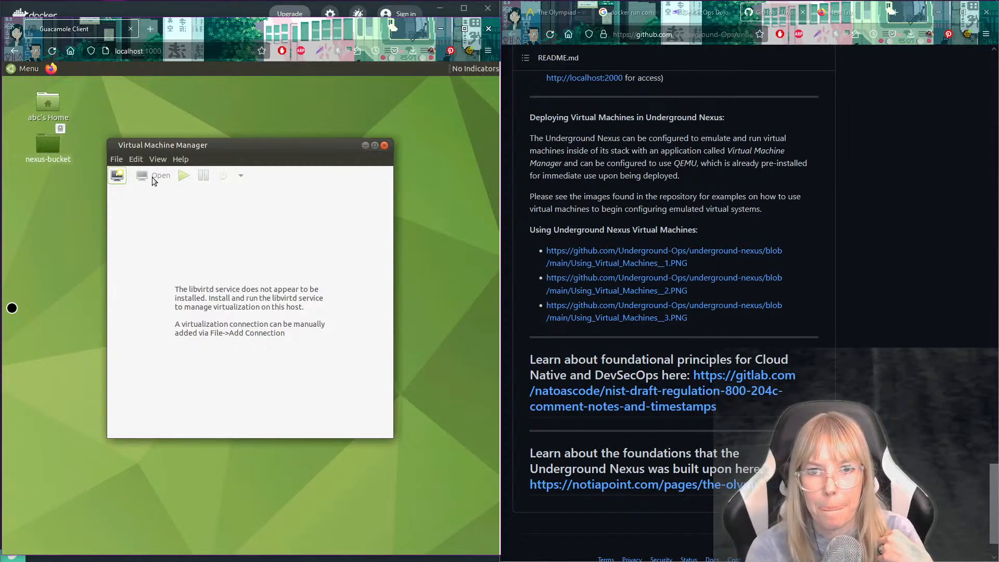
pyautogui.click(117, 177)
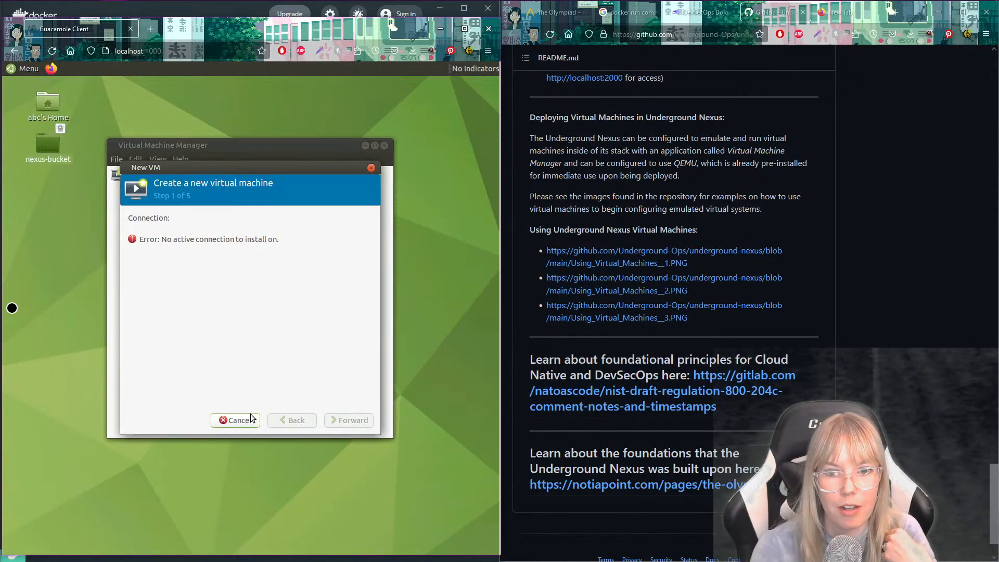
pyautogui.click(235, 420)
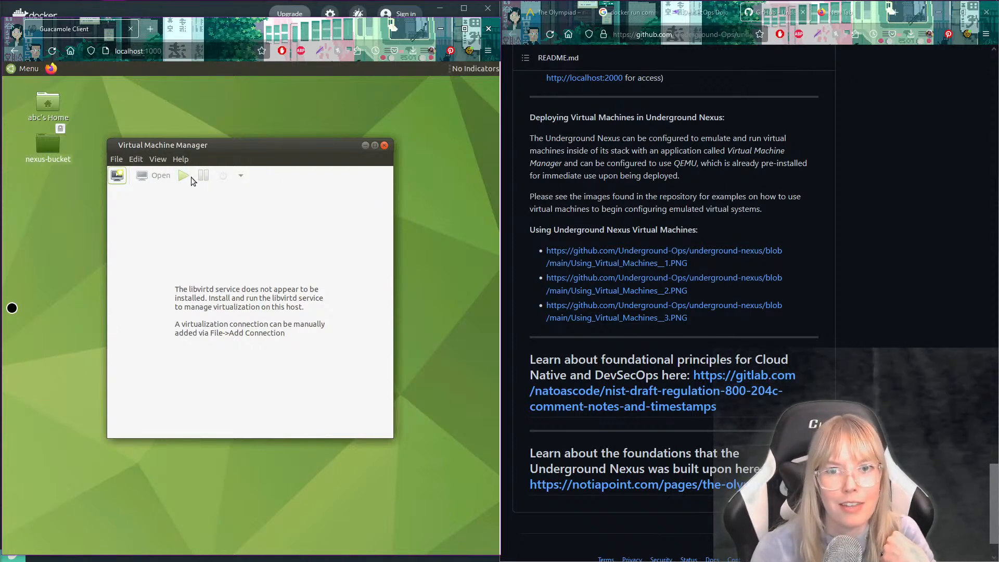
pyautogui.click(116, 160)
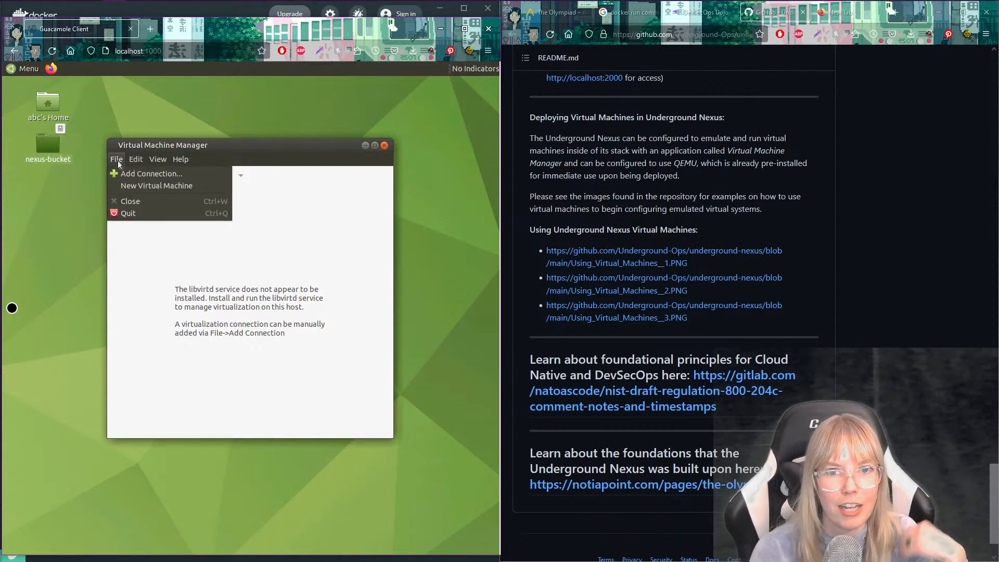
pyautogui.click(156, 178)
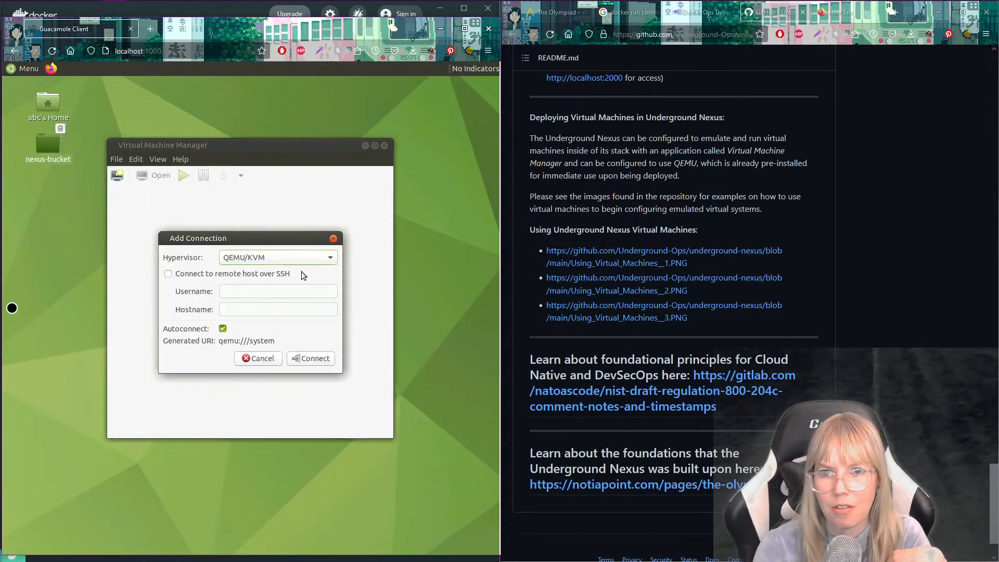
pyautogui.click(332, 256)
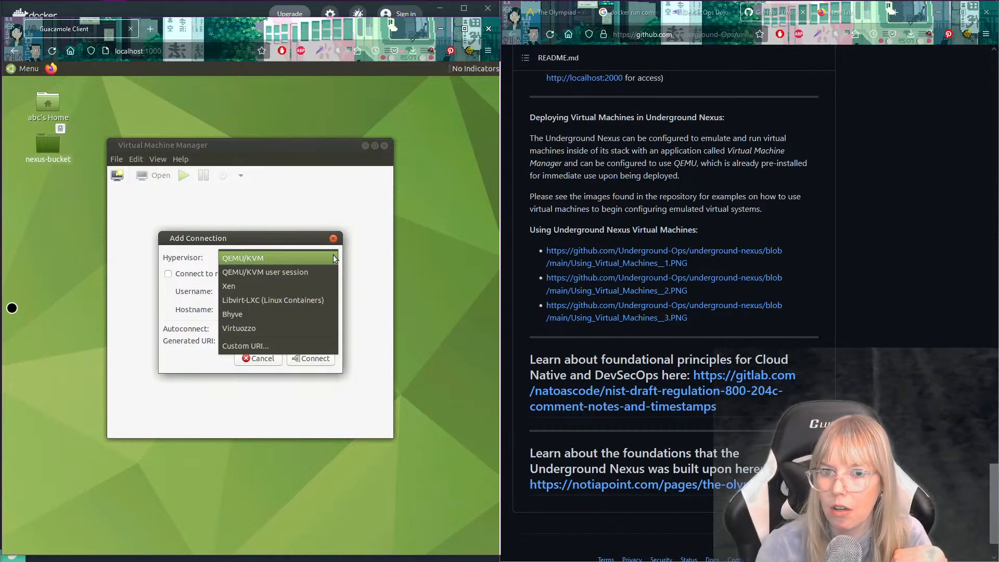
pyautogui.click(265, 346)
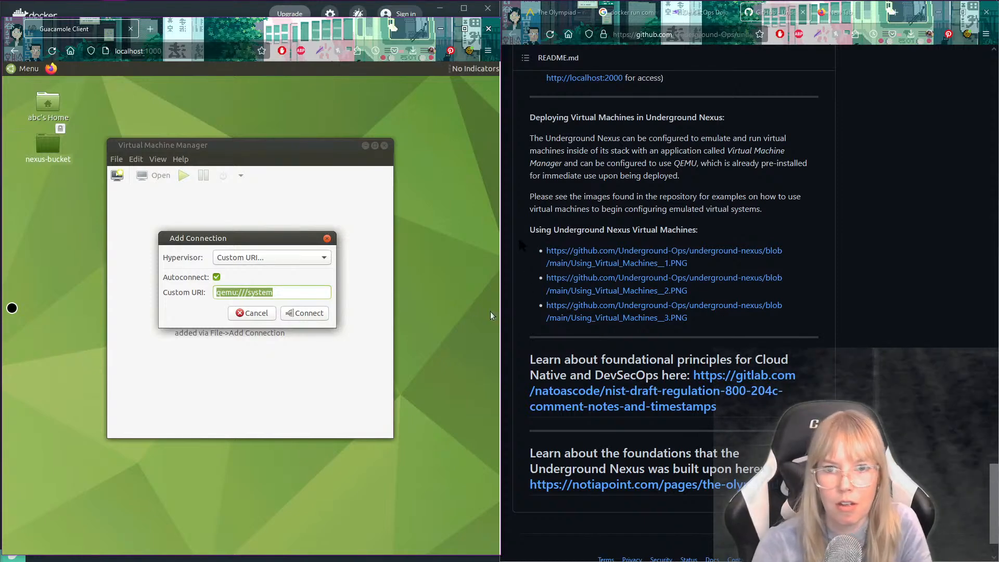
pyautogui.moveTo(688, 264); pyautogui.dragTo(549, 258)
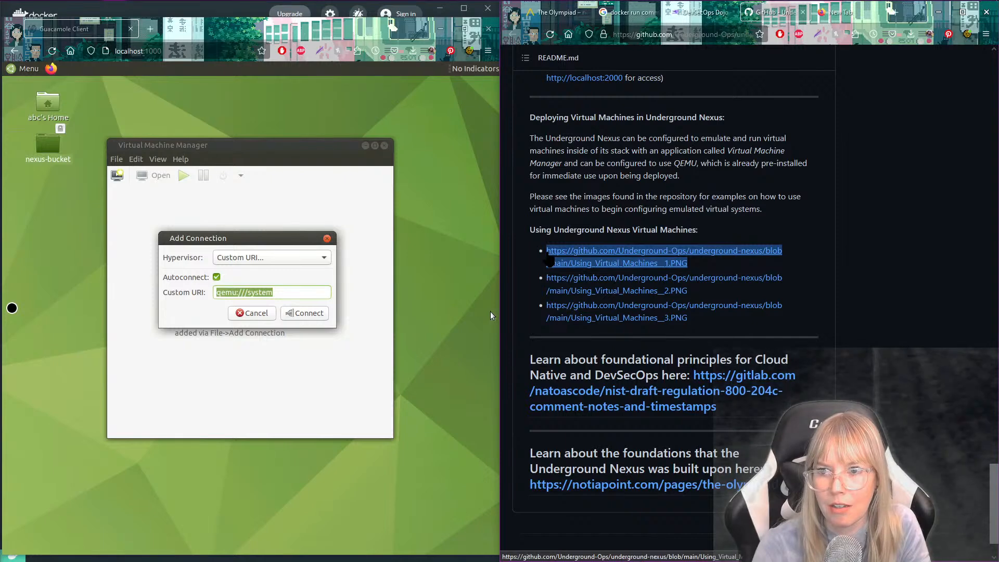
pyautogui.click(286, 293)
pyautogui.tripleClick(287, 293)
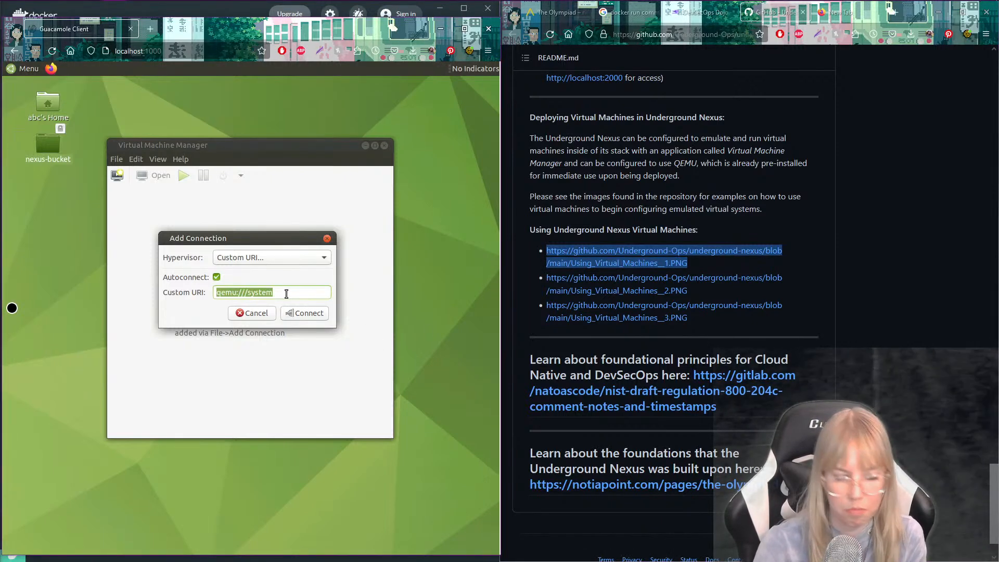
pyautogui.tripleClick(286, 293)
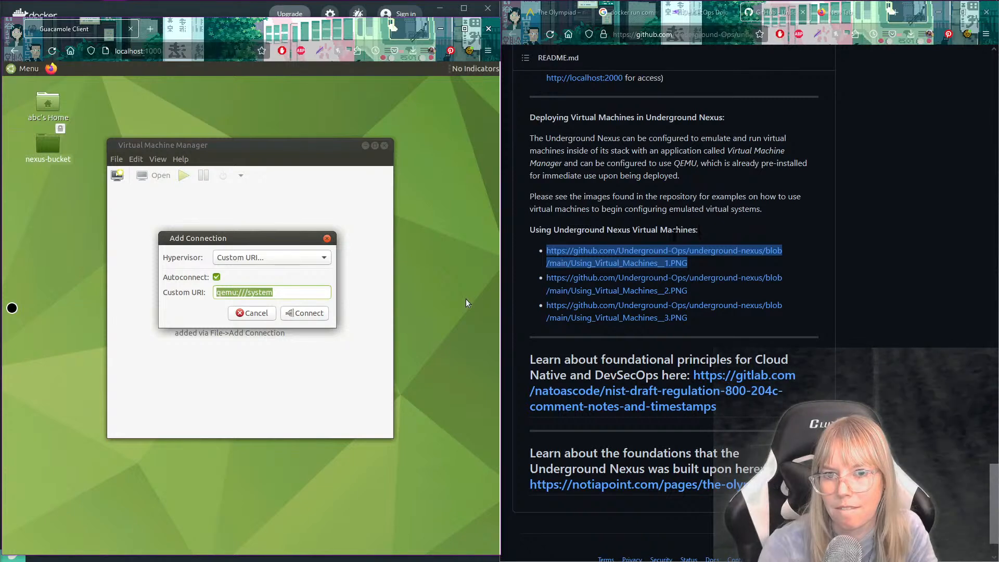
pyautogui.press('BackSpace')
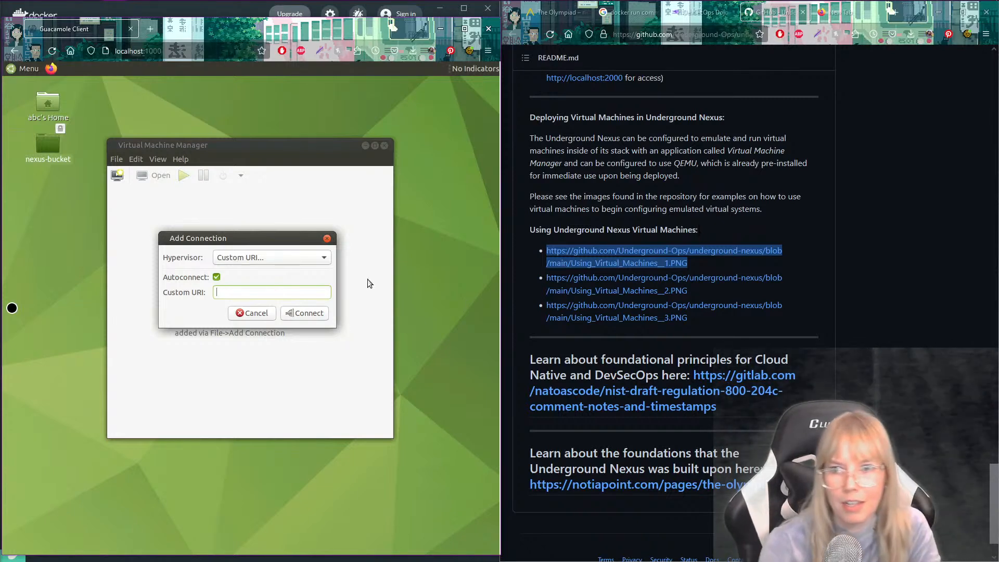
pyautogui.write('ht')
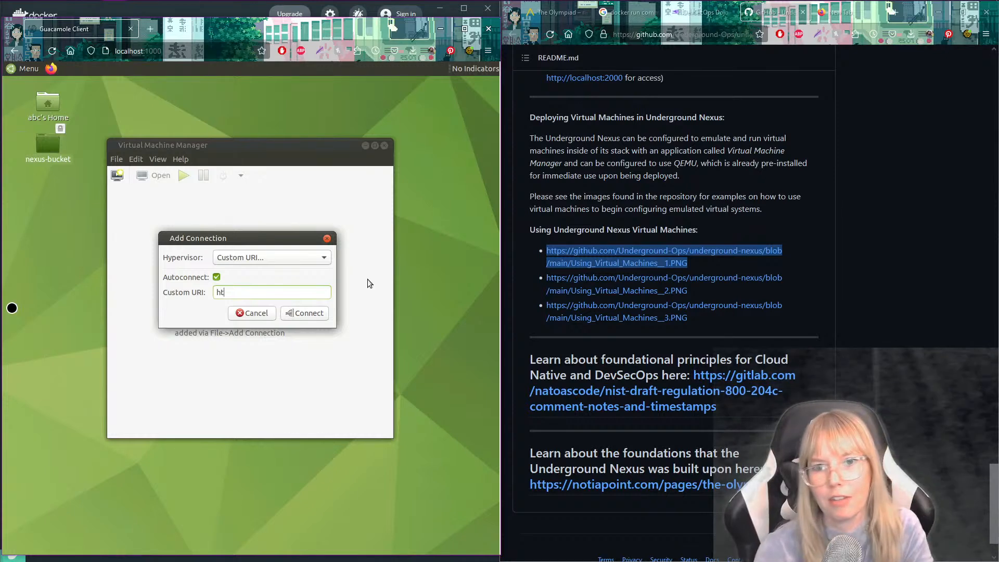
pyautogui.write('tps')
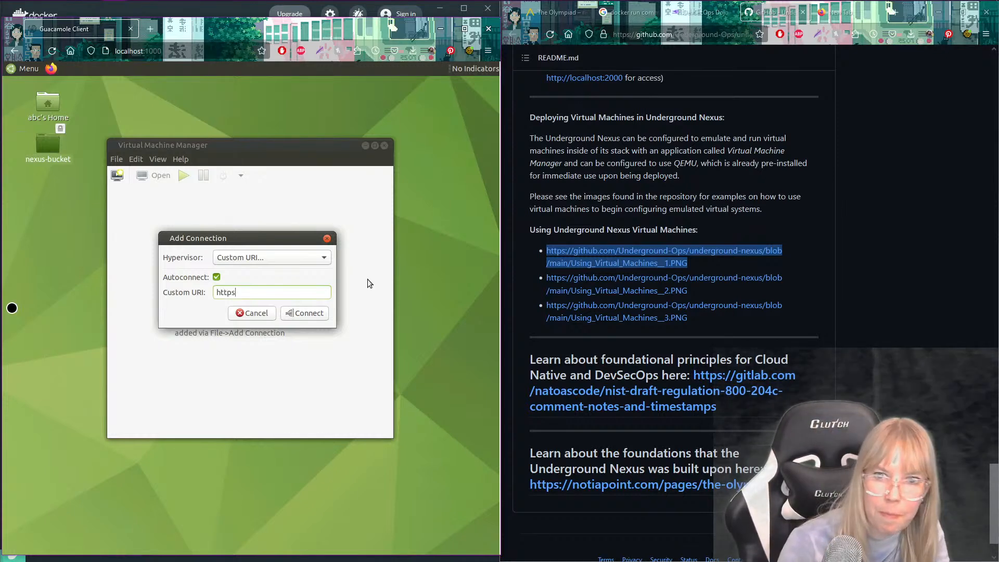
pyautogui.write('://')
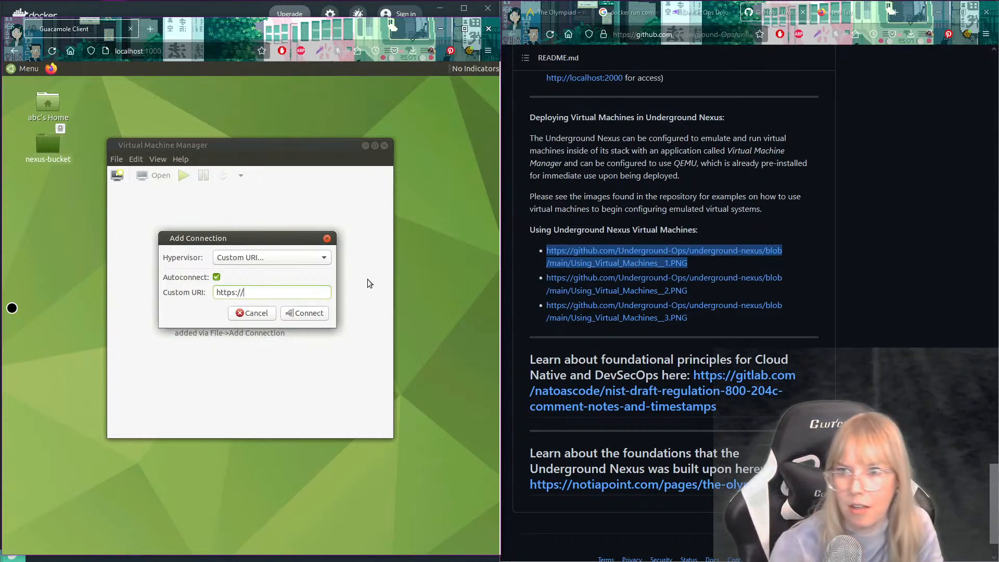
pyautogui.write('github')
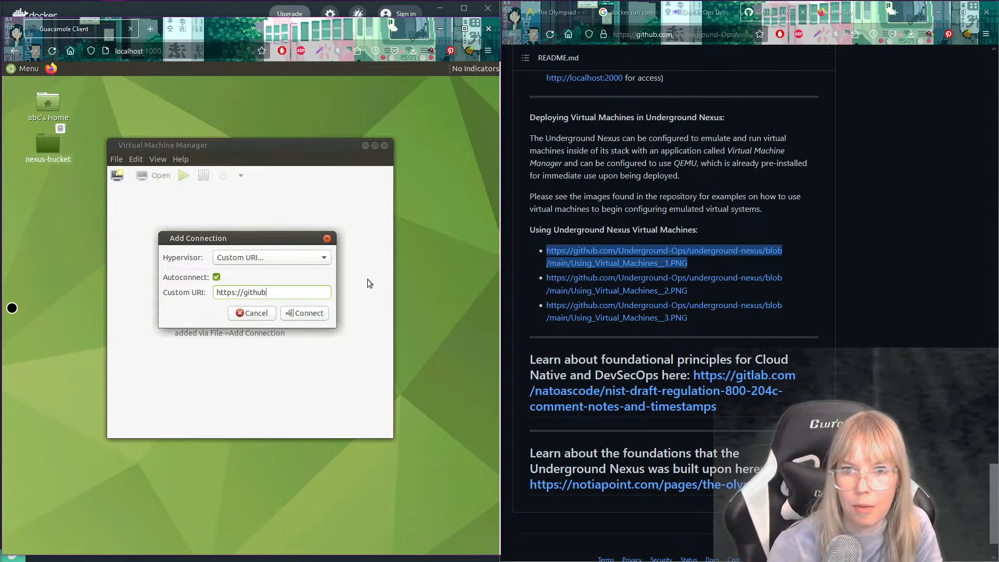
pyautogui.write('.com/Underground-Ops')
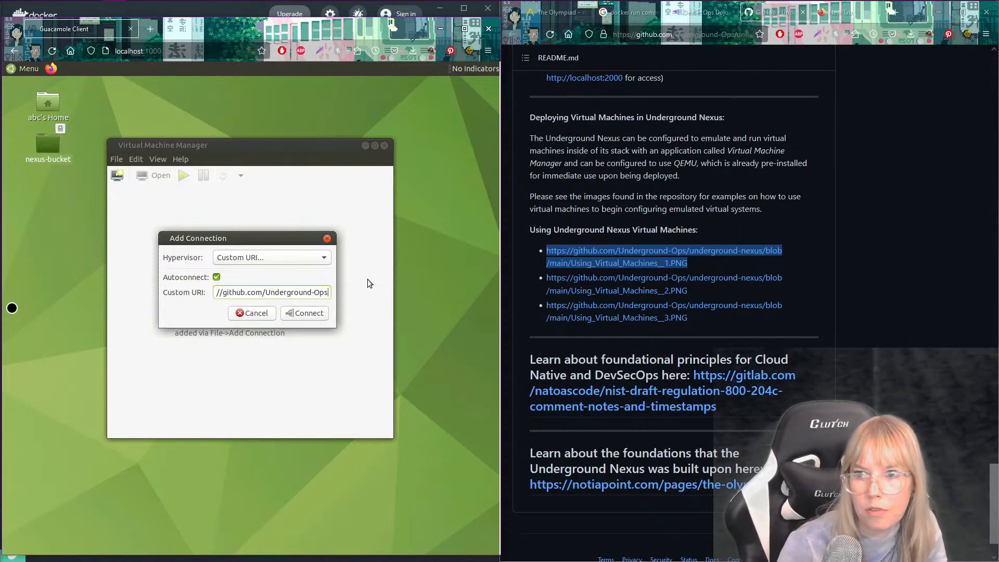
pyautogui.write('/undergou')
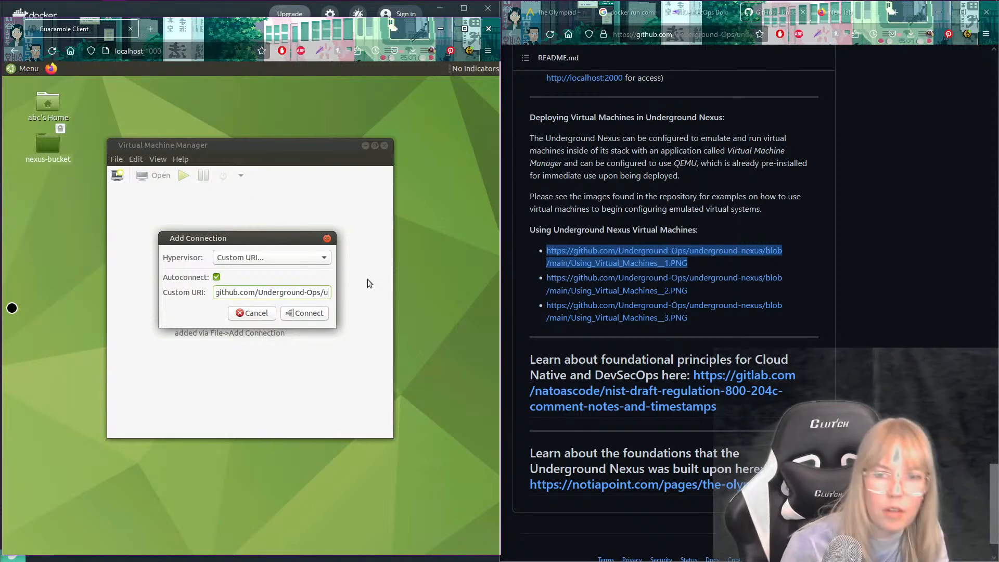
pyautogui.write('nd')
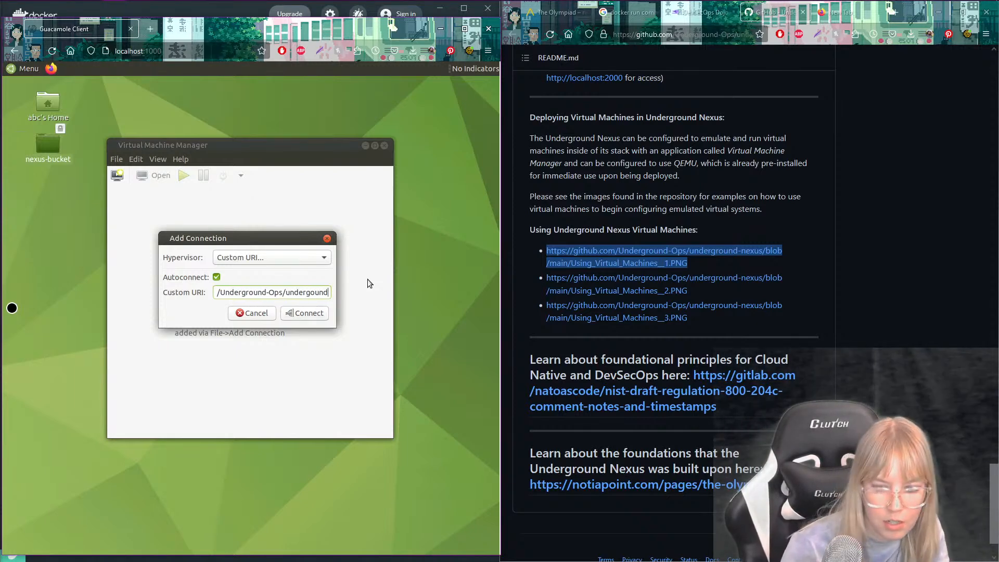
pyautogui.write('-nexus')
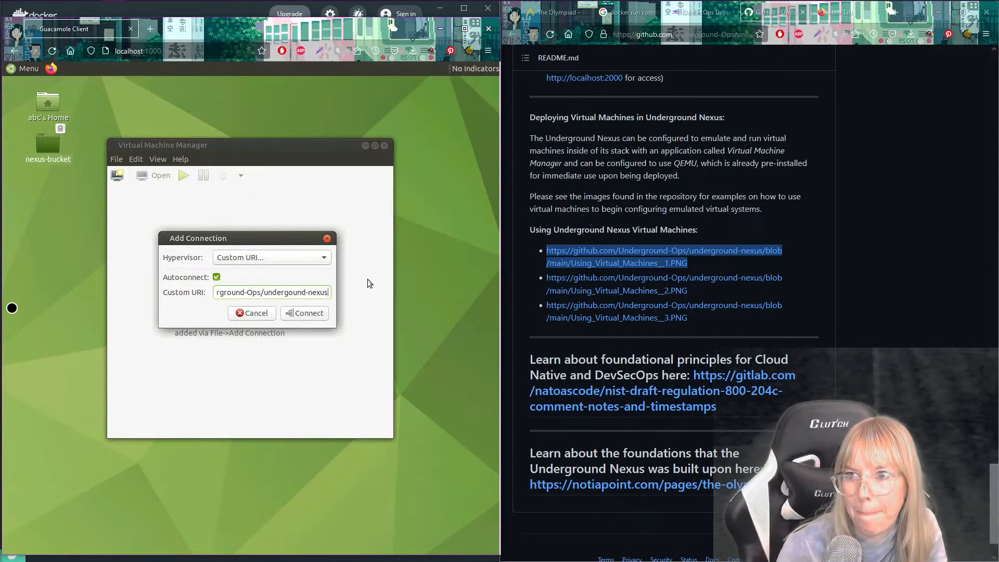
pyautogui.write('/blob')
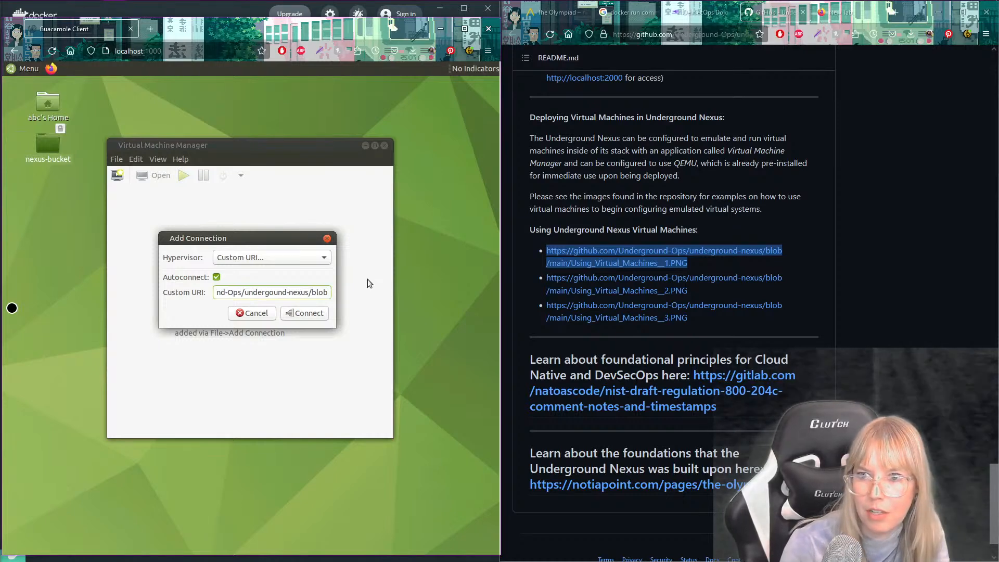
pyautogui.write('/main')
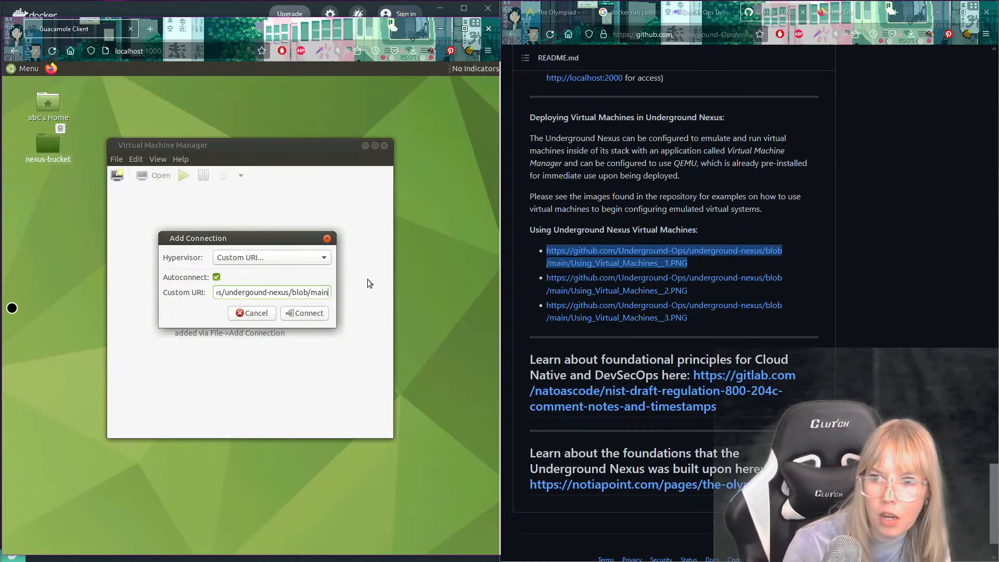
pyautogui.write('/')
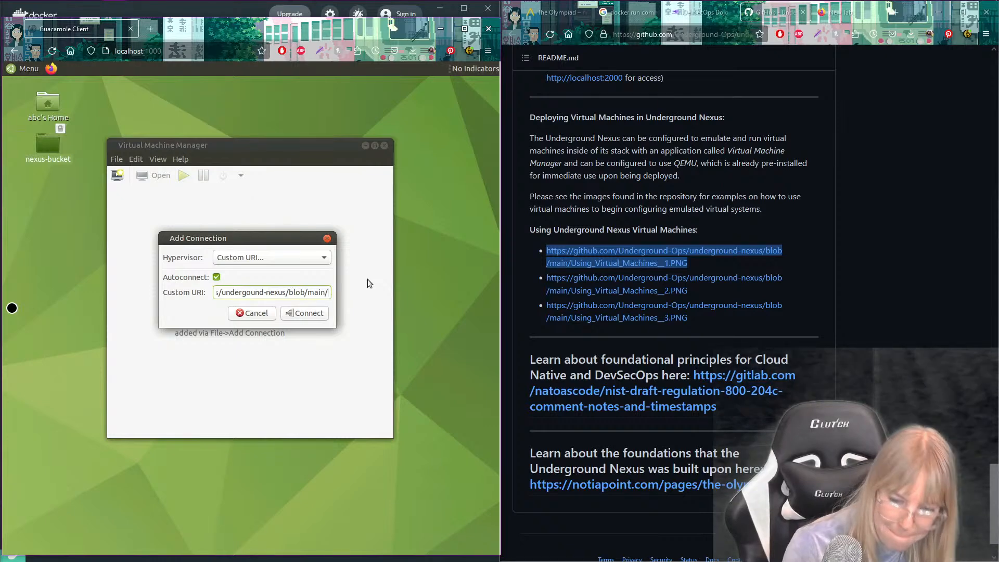
pyautogui.write('using')
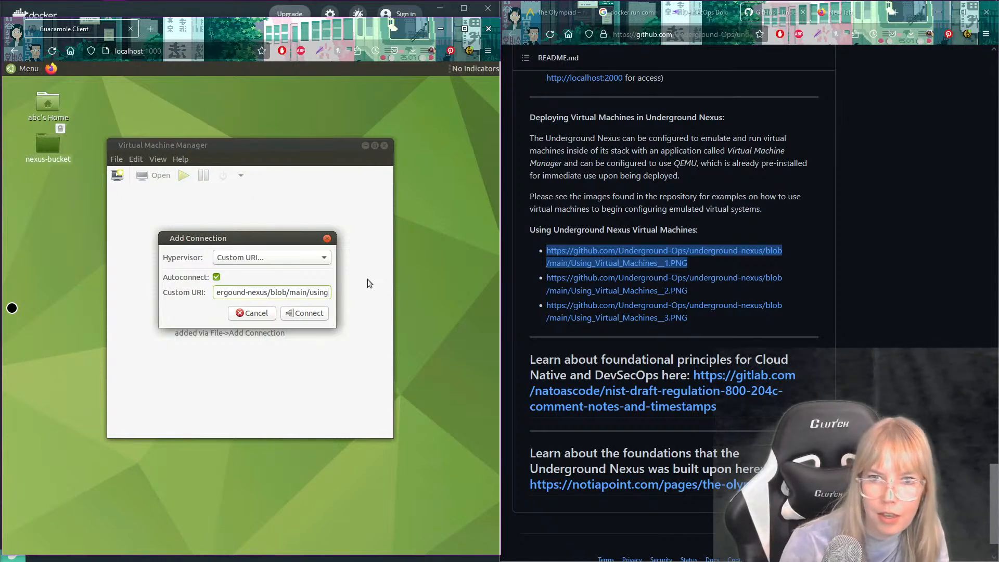
pyautogui.press('BackSpace')
pyautogui.press('BackSpace')
pyautogui.press('BackSpace')
pyautogui.press('BackSpace')
pyautogui.press('BackSpace')
pyautogui.write('Using_')
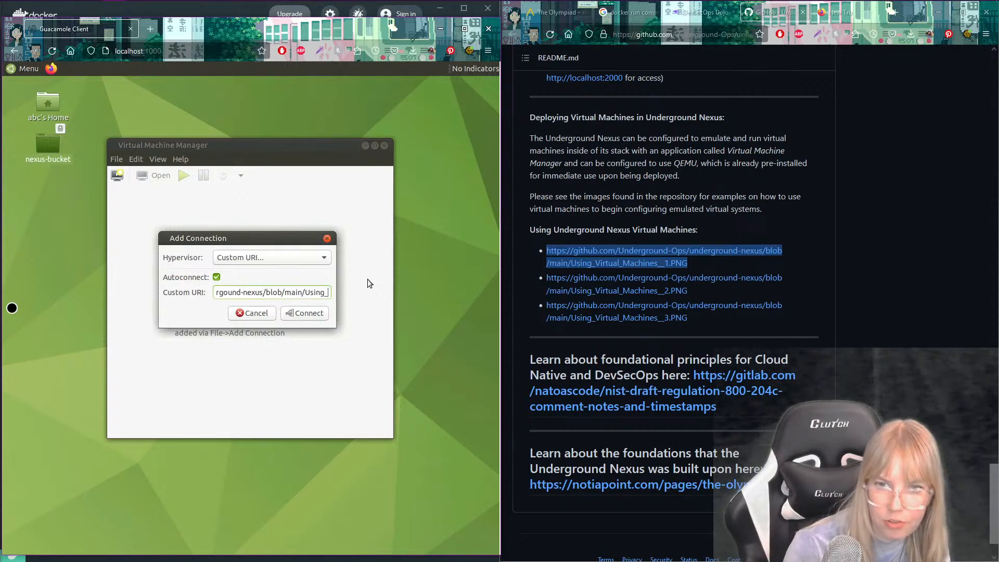
pyautogui.write('Virtual')
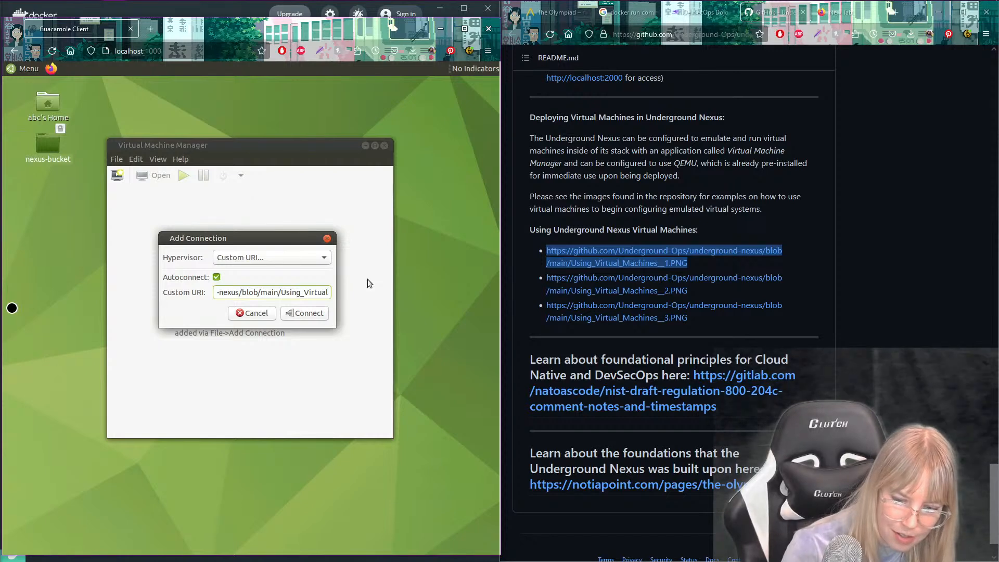
pyautogui.click(327, 237)
# View the first virtual machine guide image, Using_Virtual_Machines__1.PNG, linked in the README.
pyautogui.click(640, 264)
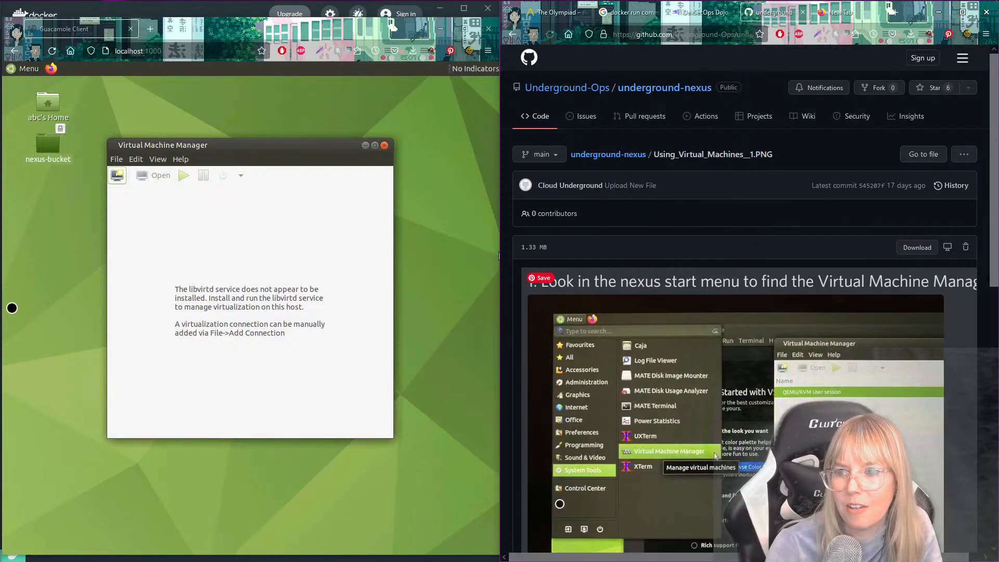
pyautogui.scroll(-1, 794, 284)
pyautogui.scroll(-2, 498, 256)
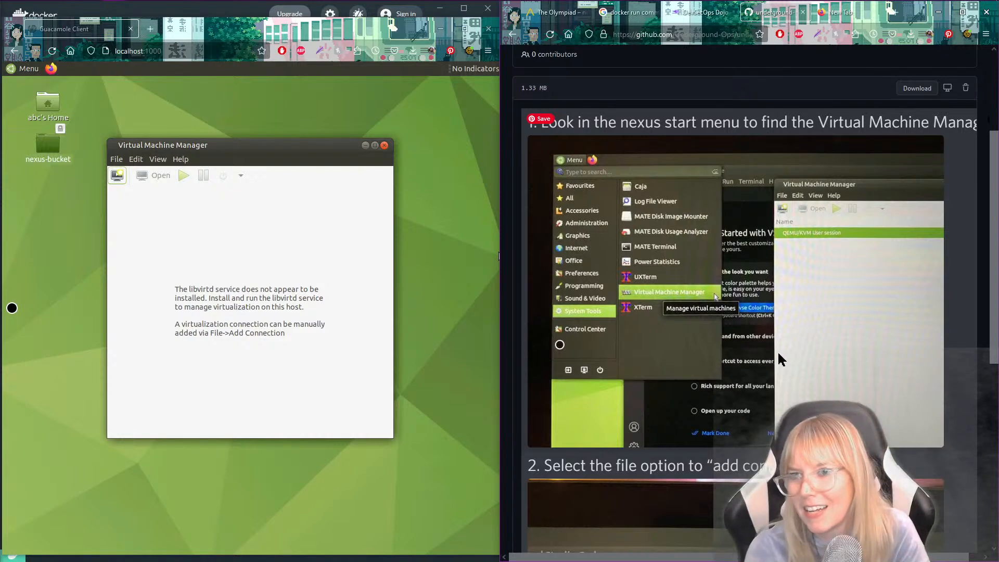
pyautogui.scroll(3, 753, 176)
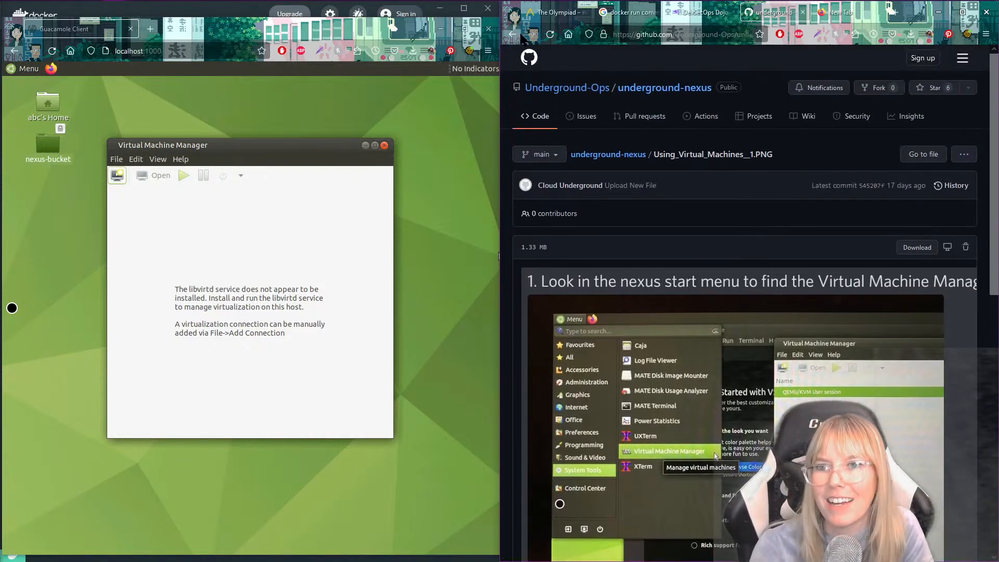
# Return to the README and view the second guide image, Using_Virtual_Machines__2.PNG, for the connection's hypervisor option.
pyautogui.click(513, 35)
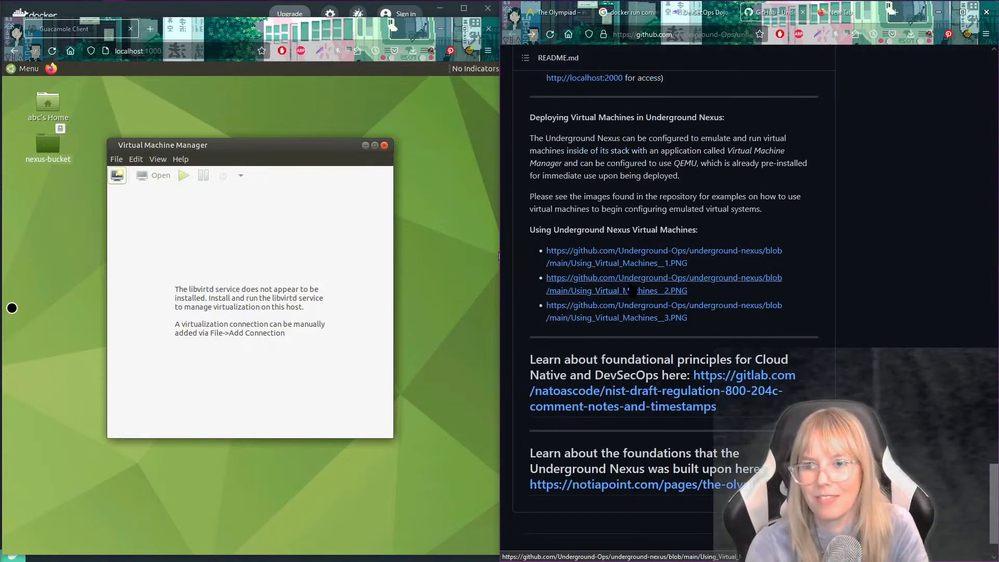
pyautogui.click(686, 289)
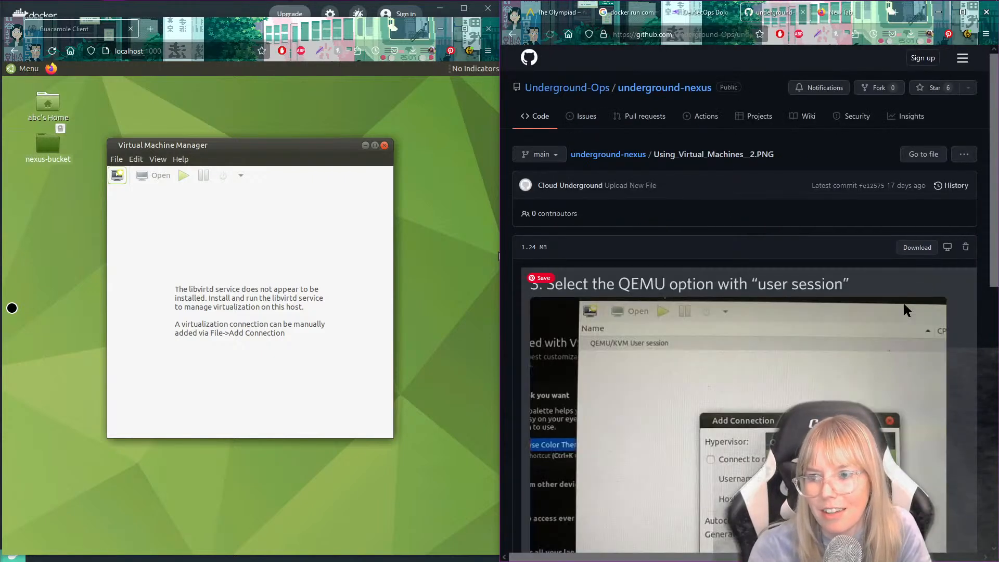
pyautogui.scroll(-2, 904, 306)
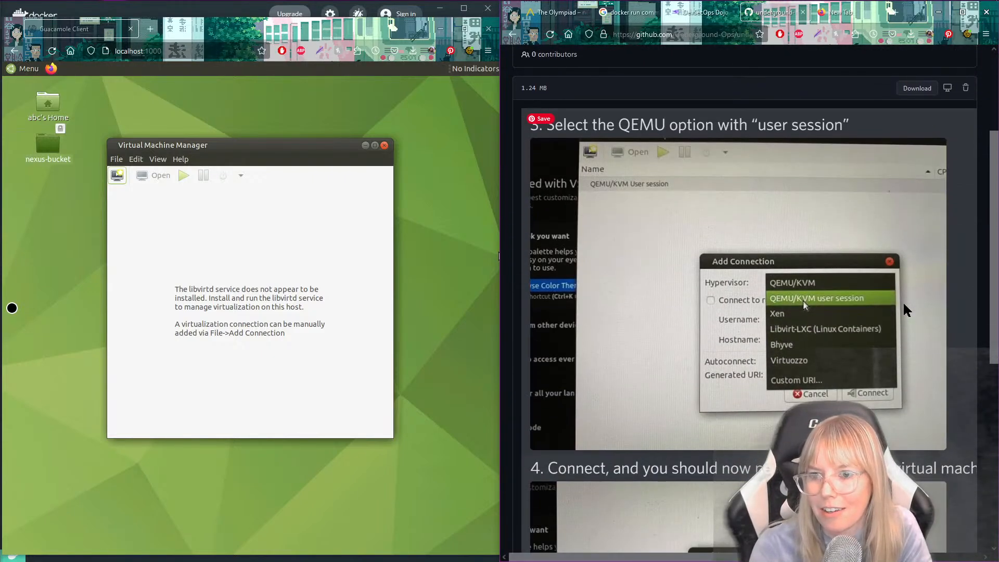
# Return to the README and review the first guide image, Using_Virtual_Machines__1.PNG, down to its instruction for adding a connection.
pyautogui.scroll(2, 904, 306)
pyautogui.click(512, 35)
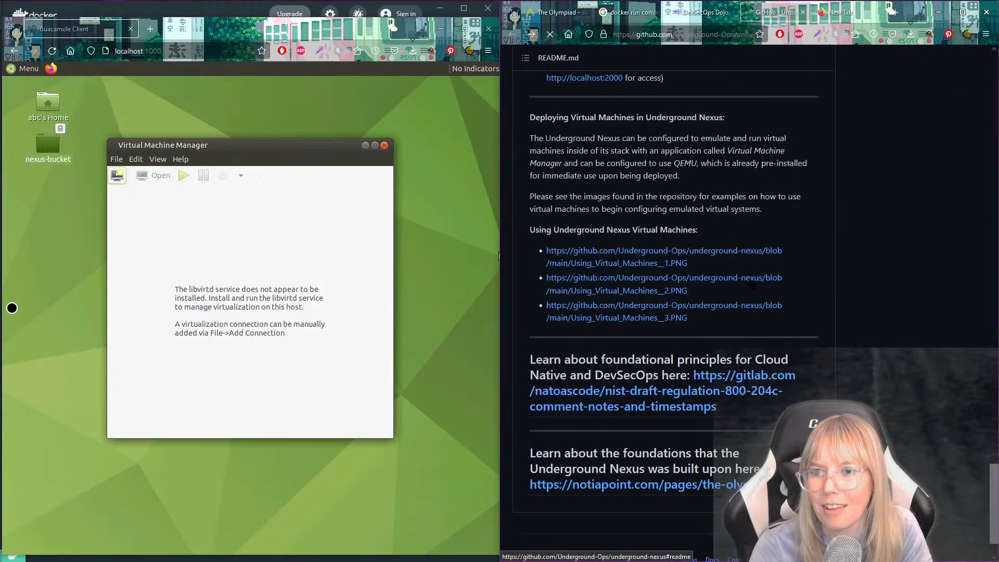
pyautogui.click(610, 256)
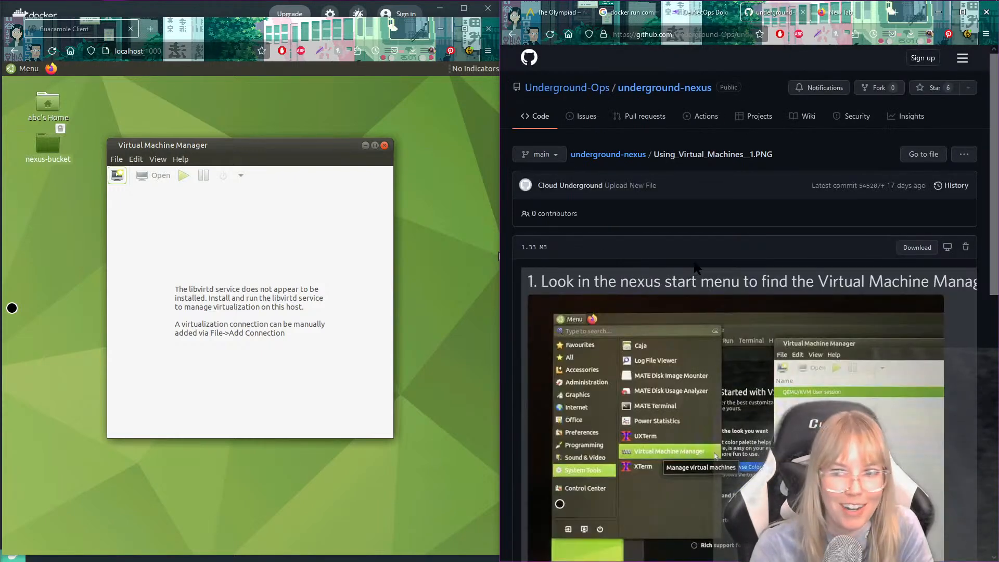
pyautogui.scroll(-5, 694, 255)
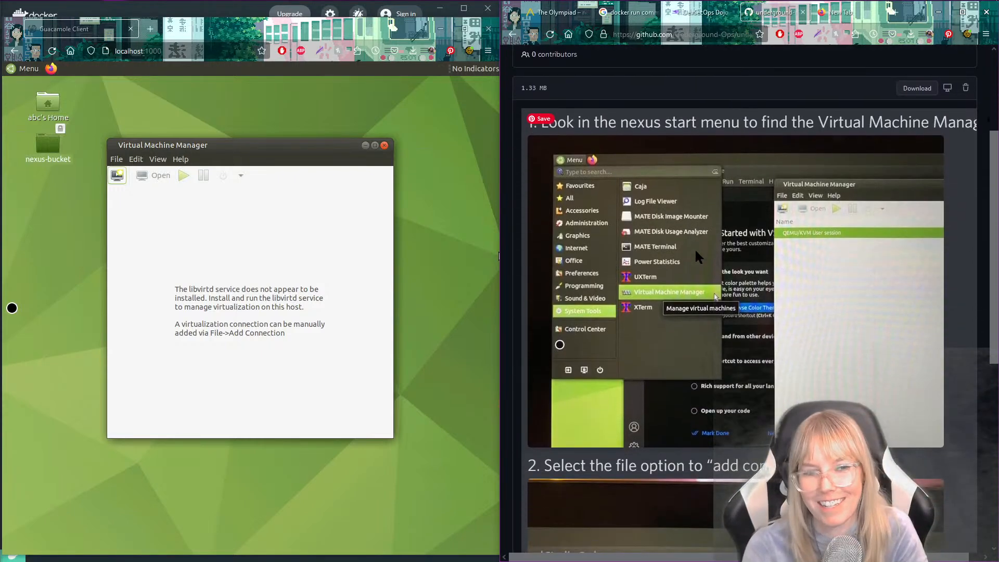
pyautogui.scroll(2, 694, 245)
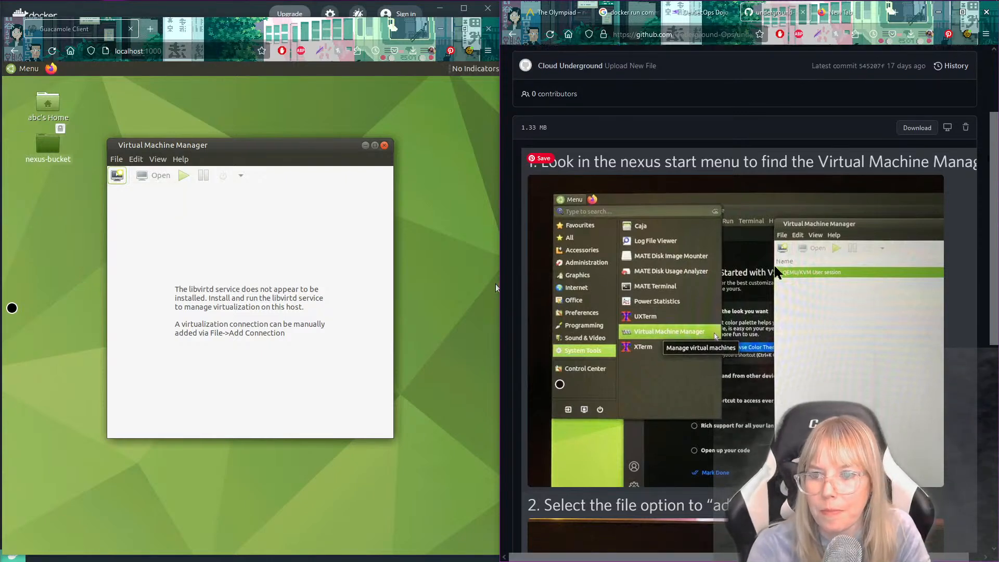
pyautogui.scroll(-3, 778, 272)
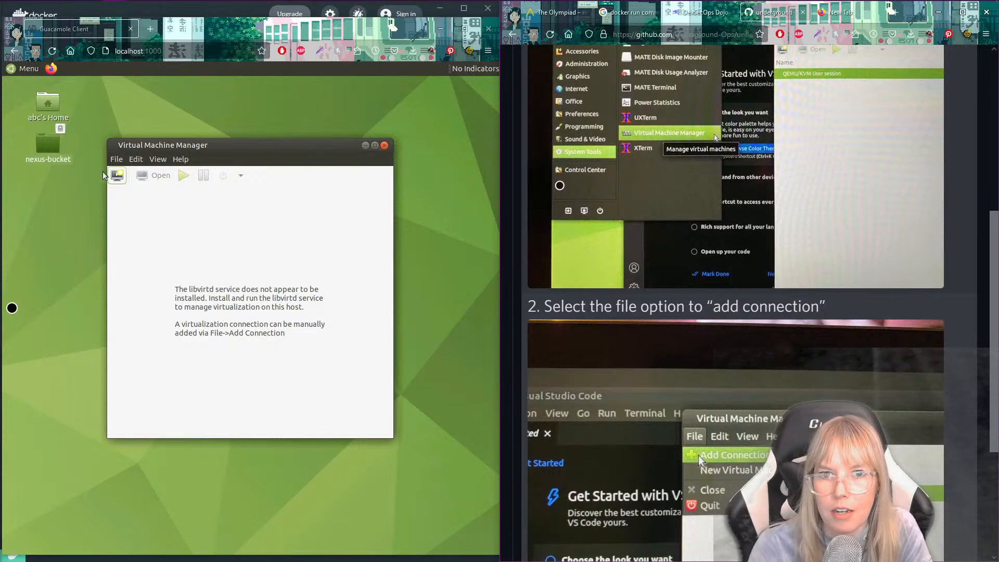
# Start adding a new connection in Virtual Machine Manager, checking it against the first guide image.
pyautogui.click(116, 159)
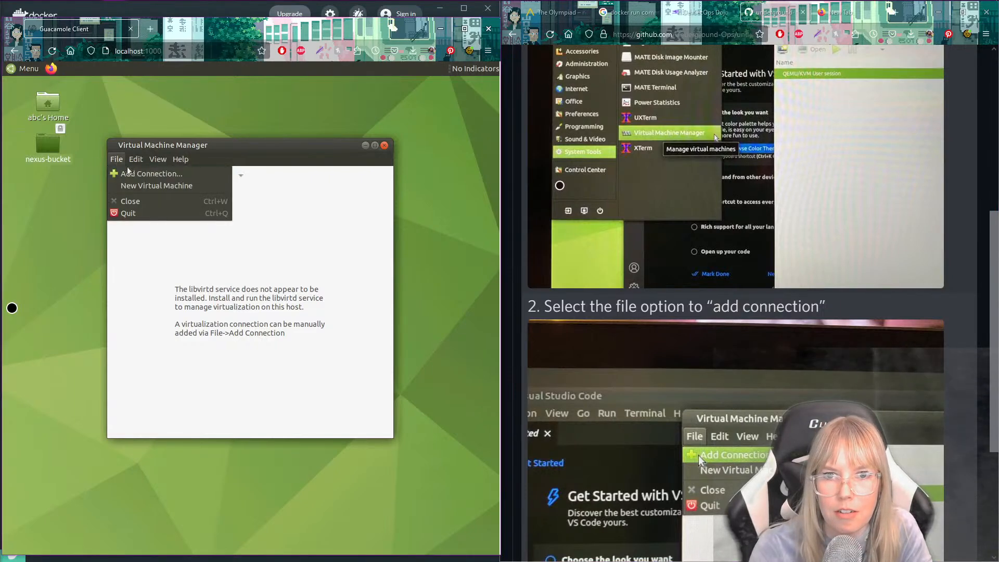
pyautogui.click(144, 176)
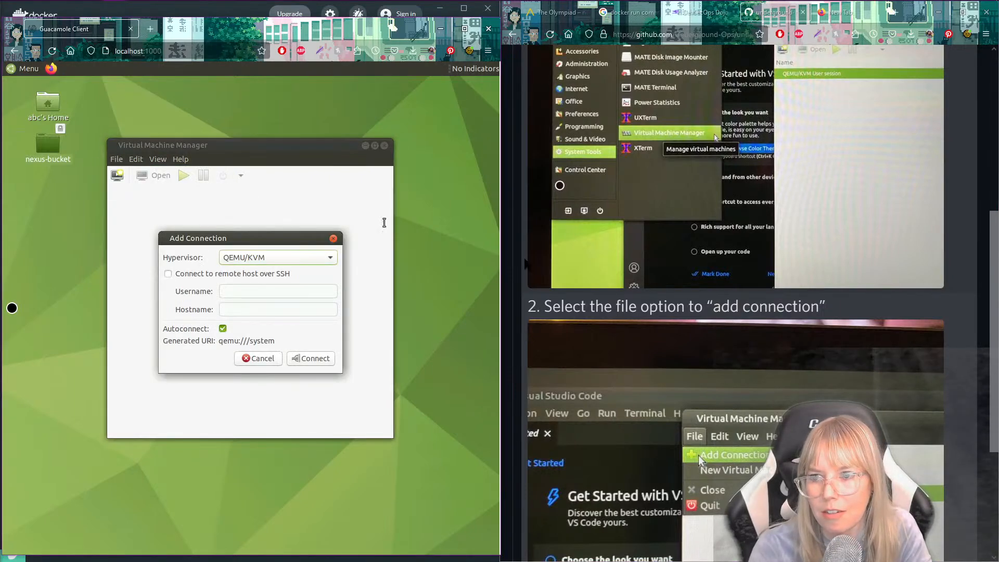
pyautogui.scroll(-3, 654, 302)
pyautogui.scroll(10, 672, 303)
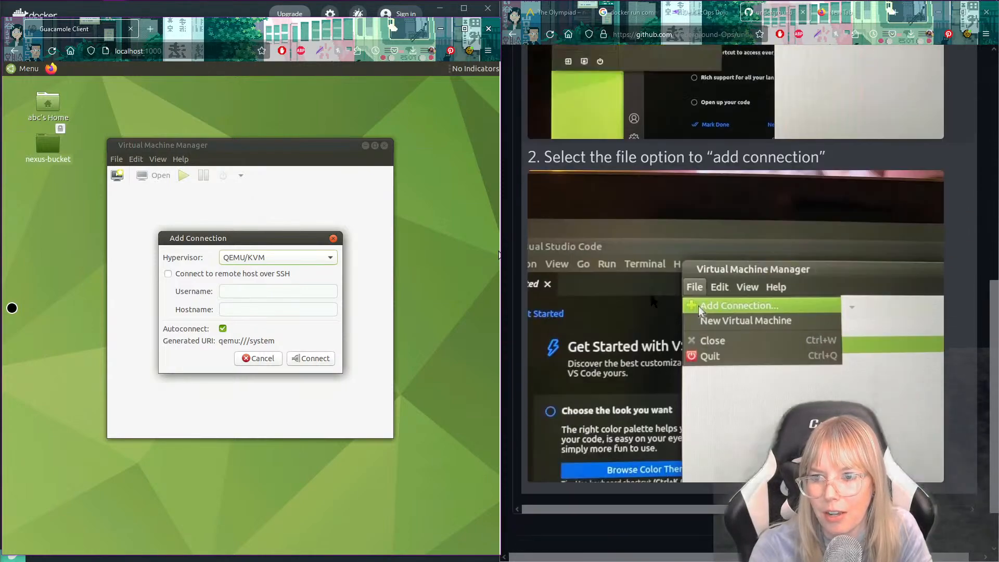
# Reopen the second guide image, Using_Virtual_Machines__2.PNG, from the README to check which hypervisor to choose.
pyautogui.click(513, 34)
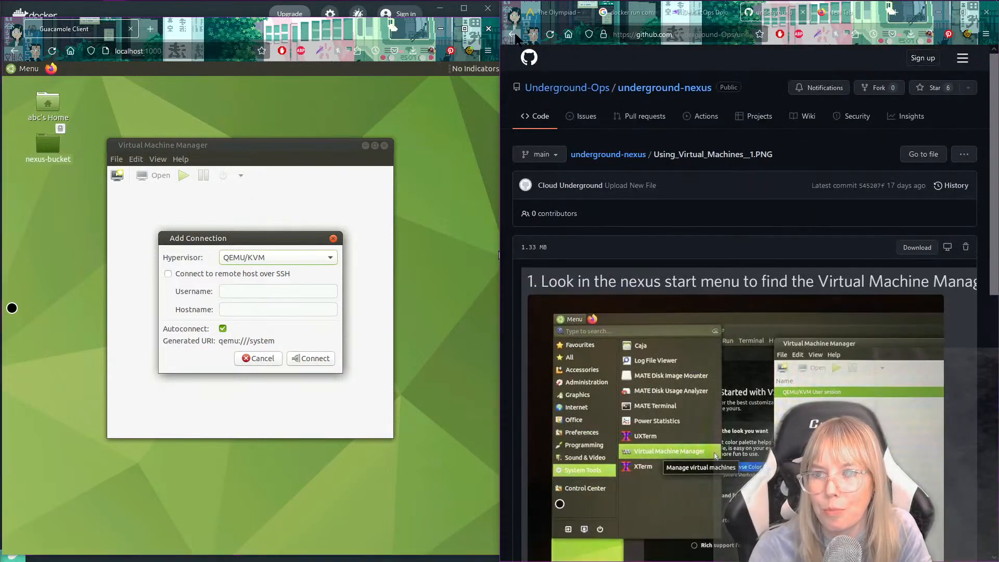
pyautogui.click(615, 278)
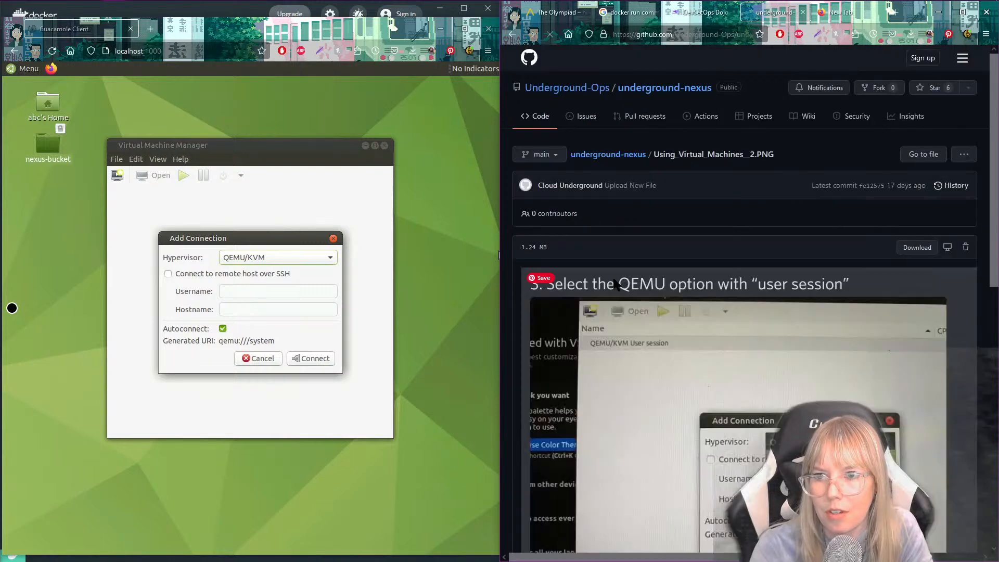
pyautogui.scroll(-2, 615, 284)
pyautogui.scroll(-3, 615, 279)
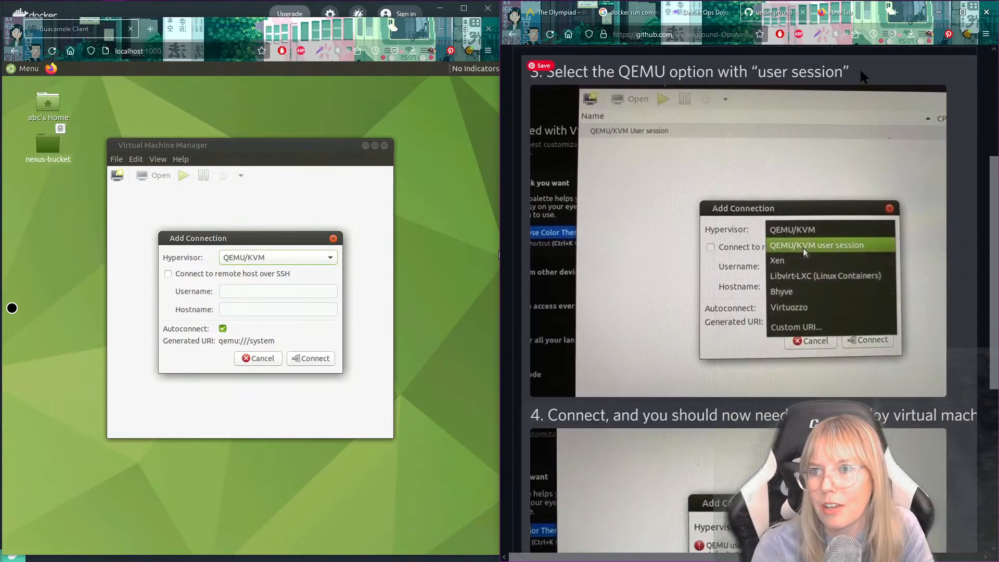
# Set the new connection's hypervisor to QEMU/KVM user session, check the guide's fourth step, and connect.
pyautogui.click(313, 264)
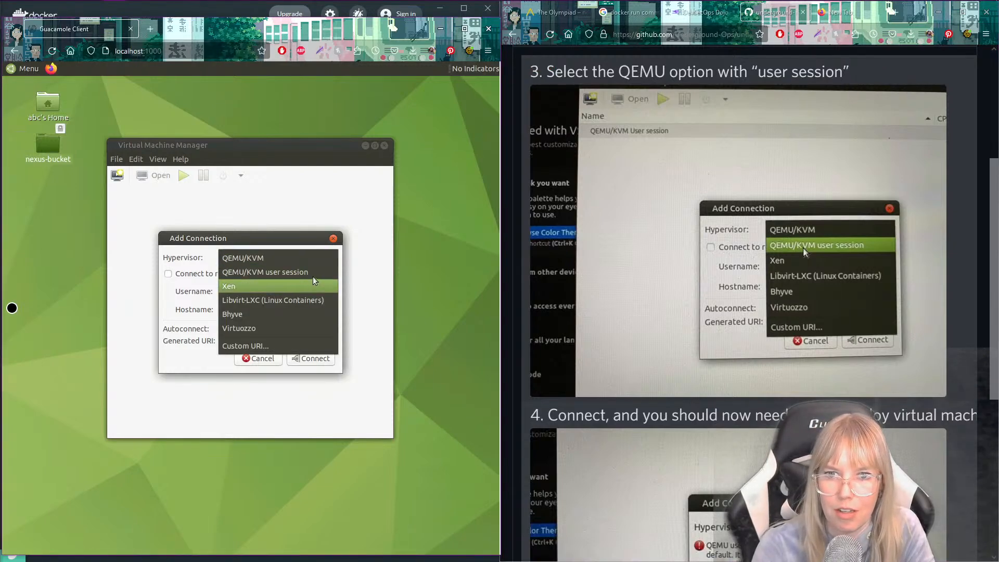
pyautogui.click(314, 276)
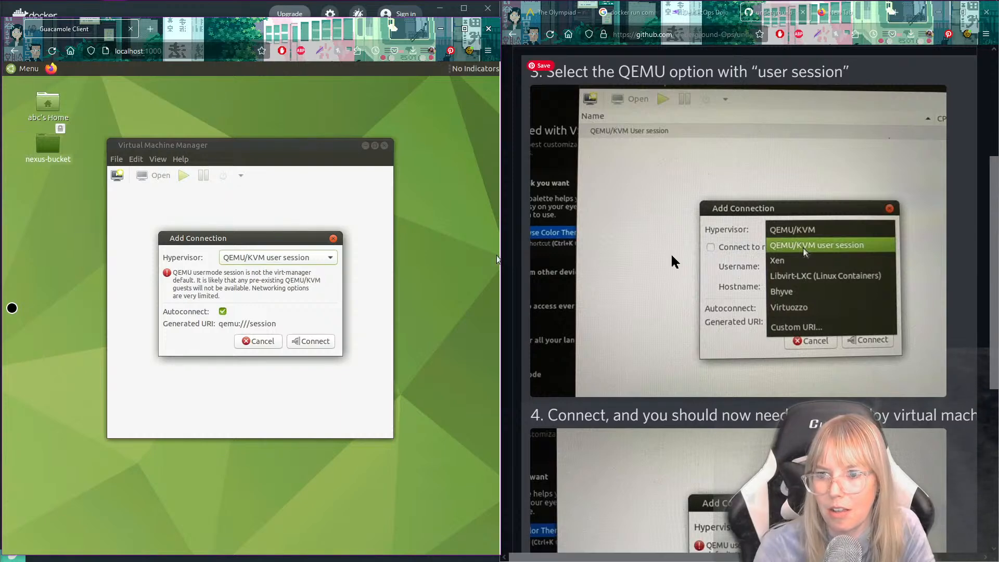
pyautogui.scroll(-3, 670, 259)
pyautogui.scroll(-2, 670, 263)
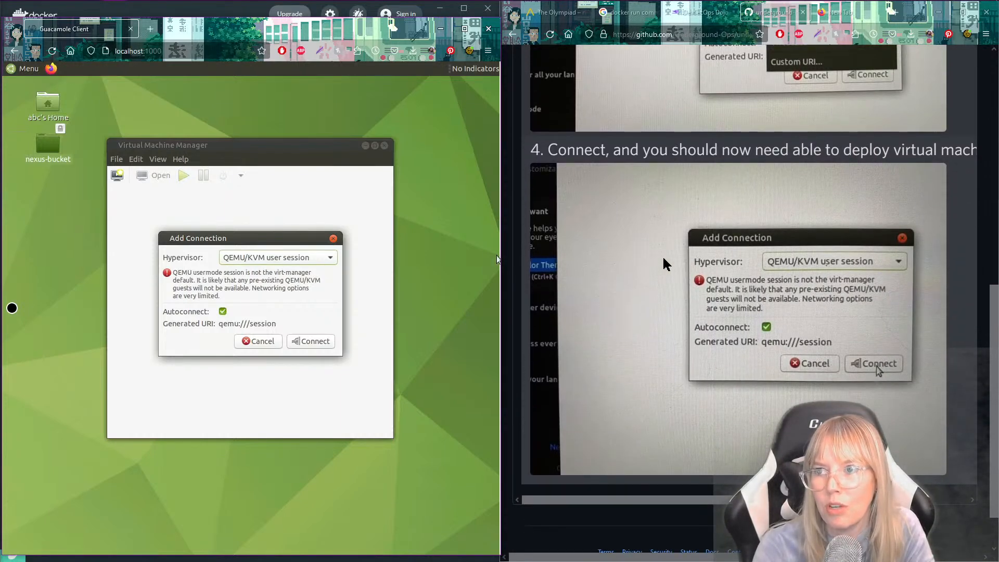
pyautogui.scroll(-1, 665, 264)
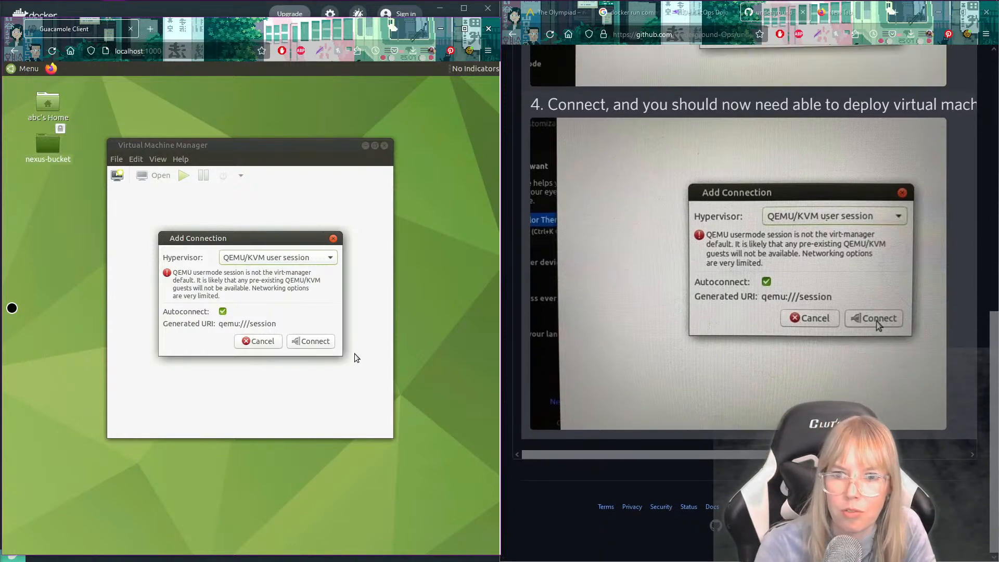
pyautogui.click(306, 342)
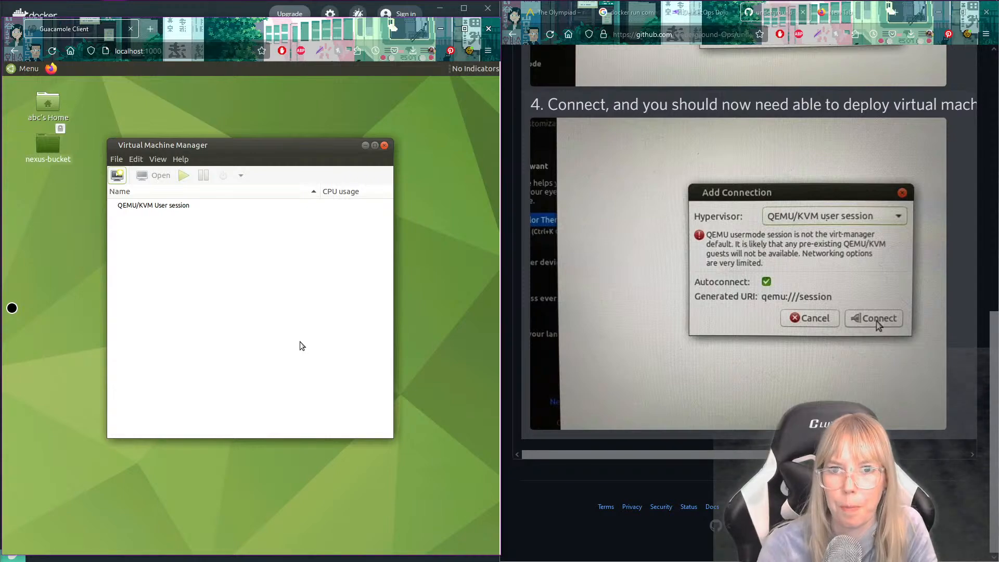
# View the third guide image, Using_Virtual_Machines__3.PNG, from the README, and select the QEMU/KVM User session connection in Virtual Machine Manager.
pyautogui.scroll(13, 665, 292)
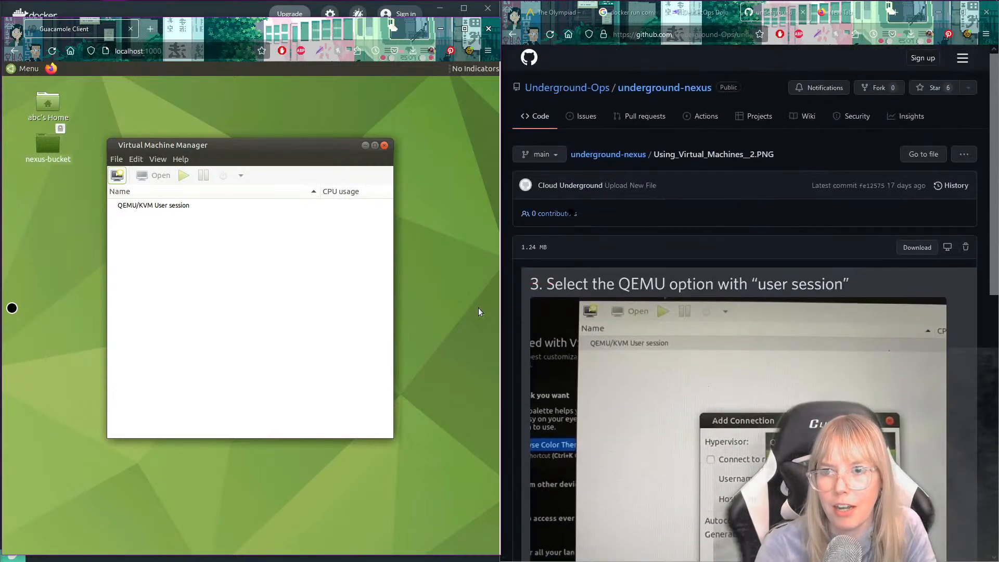
pyautogui.click(512, 34)
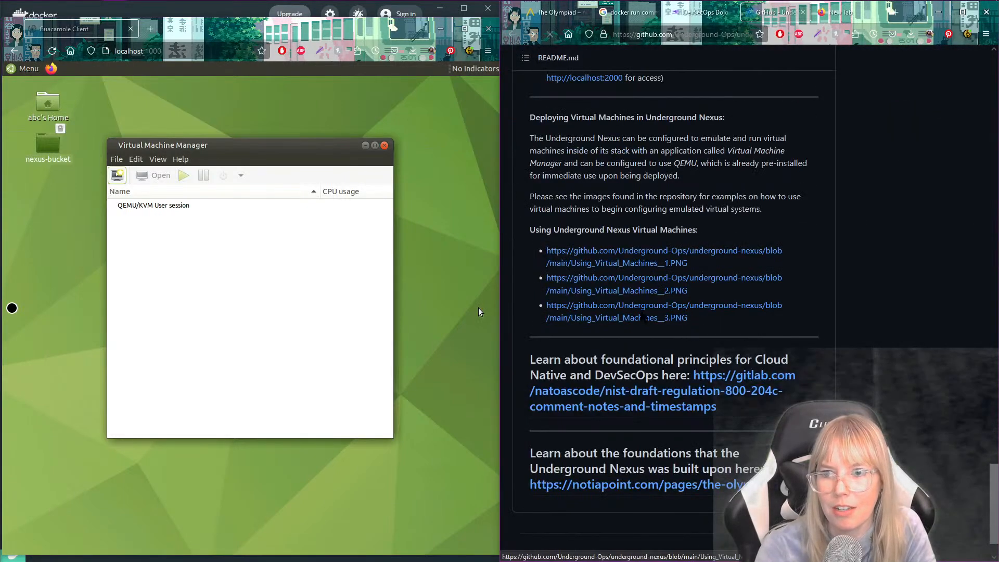
pyautogui.click(596, 318)
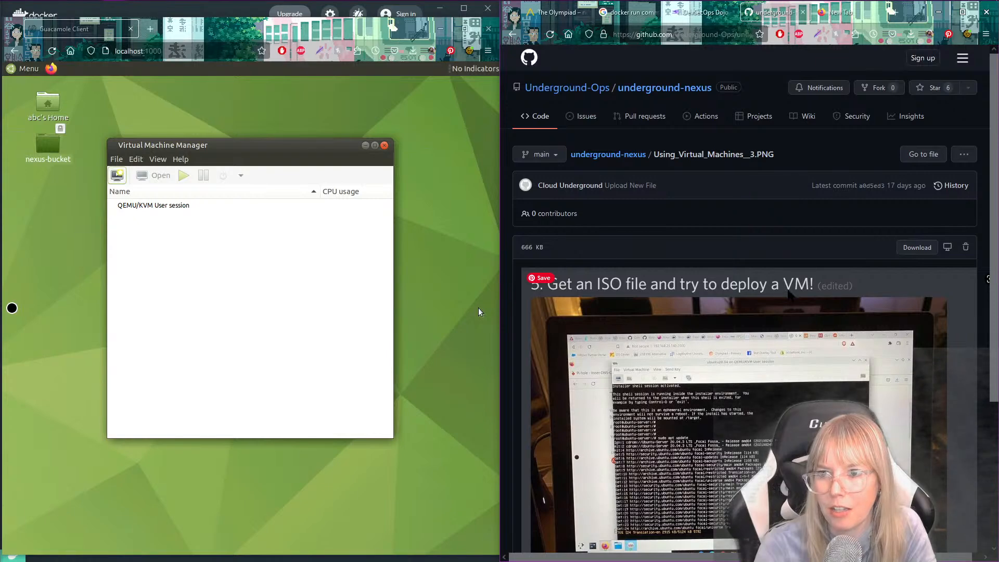
pyautogui.scroll(-4, 744, 312)
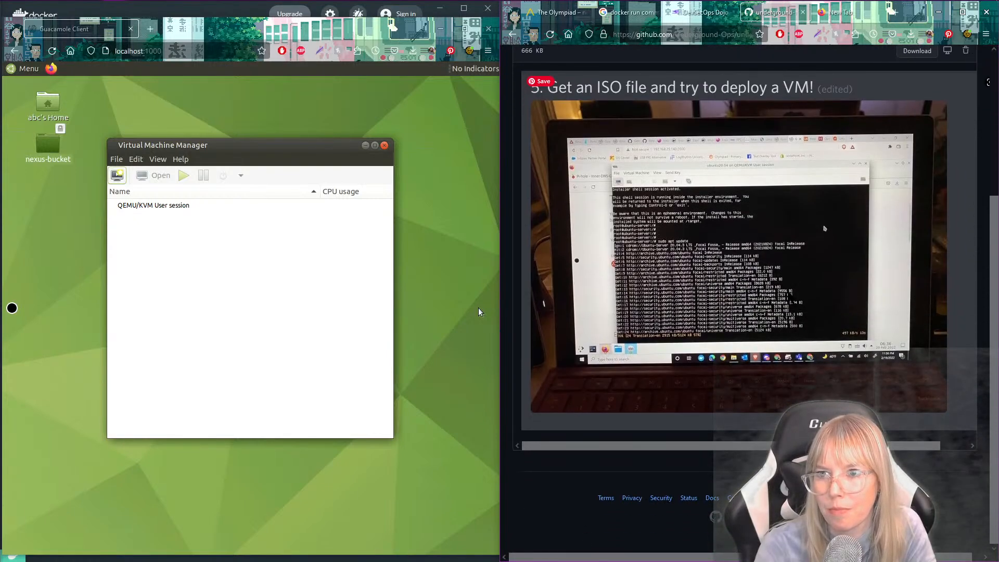
pyautogui.scroll(4, 744, 312)
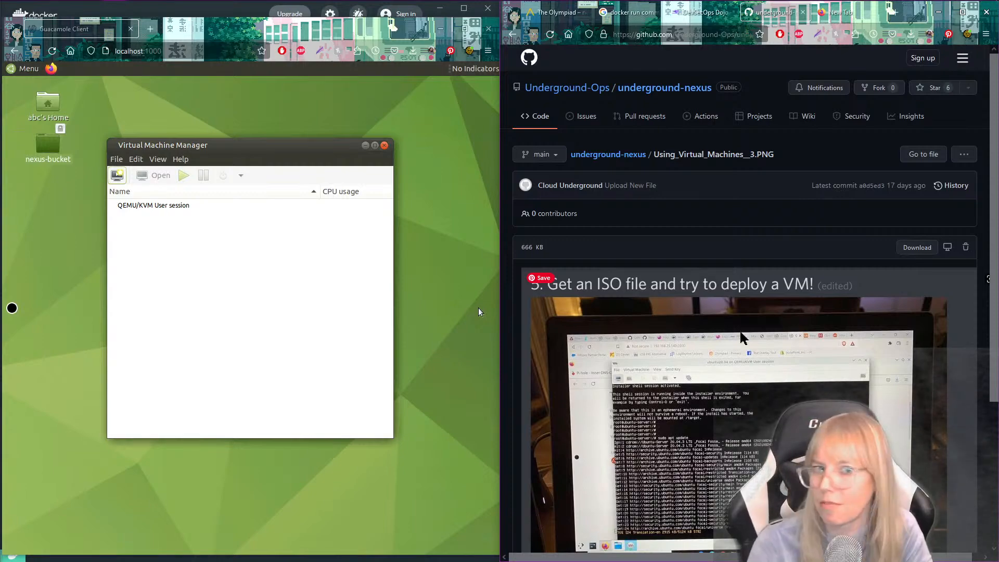
pyautogui.scroll(-3, 735, 347)
pyautogui.scroll(3, 736, 347)
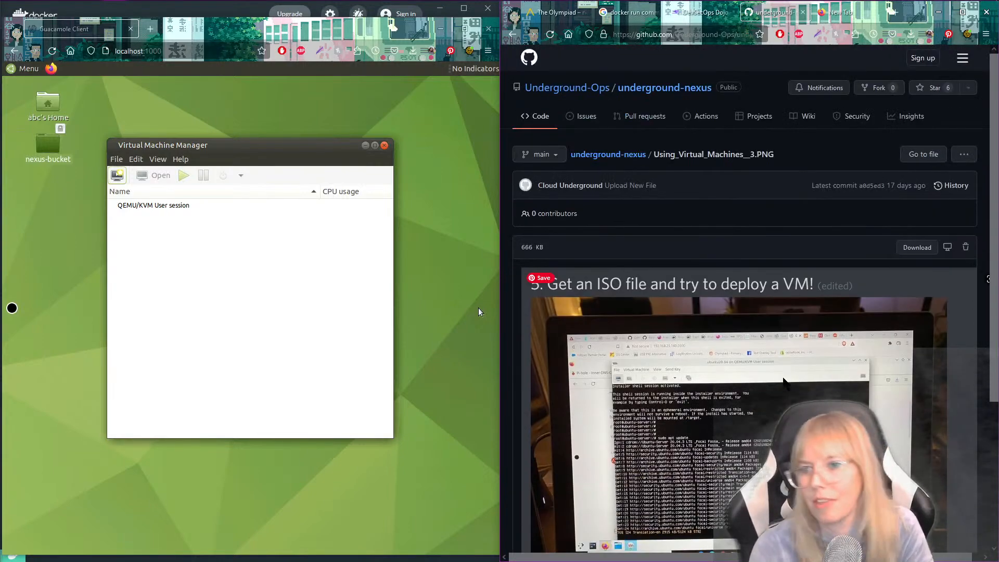
pyautogui.click(142, 284)
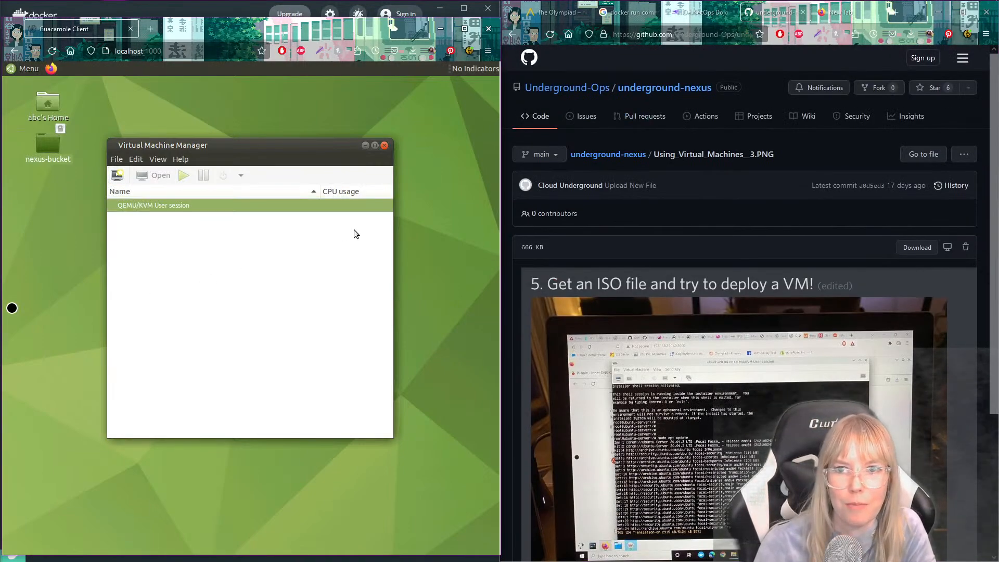
# Return to the README and skim it from the introduction through the install steps and default URLs to the closing links.
pyautogui.click(515, 35)
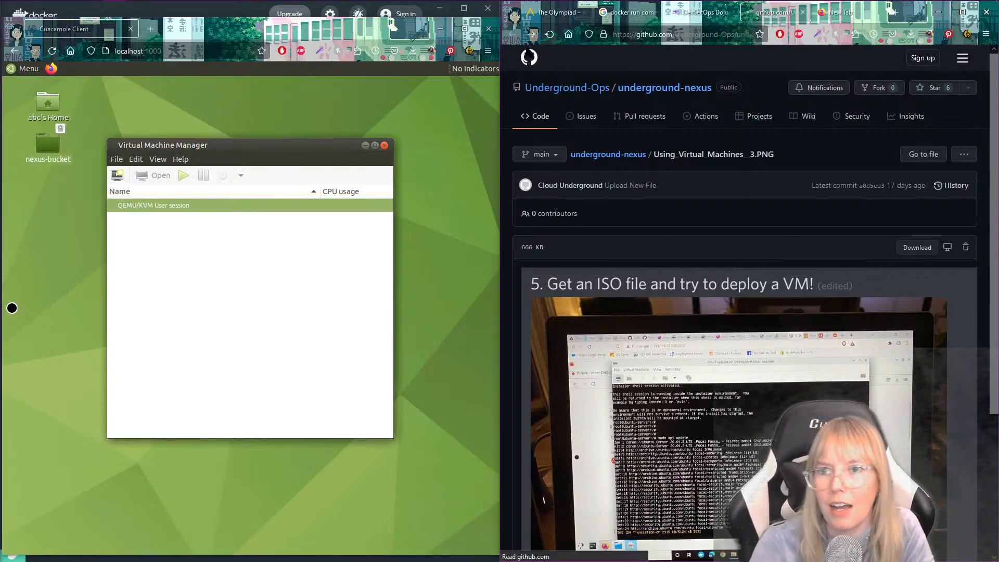
pyautogui.scroll(-1, 868, 321)
pyautogui.scroll(2, 879, 325)
pyautogui.scroll(20, 879, 327)
pyautogui.scroll(15, 878, 328)
pyautogui.scroll(-12, 878, 328)
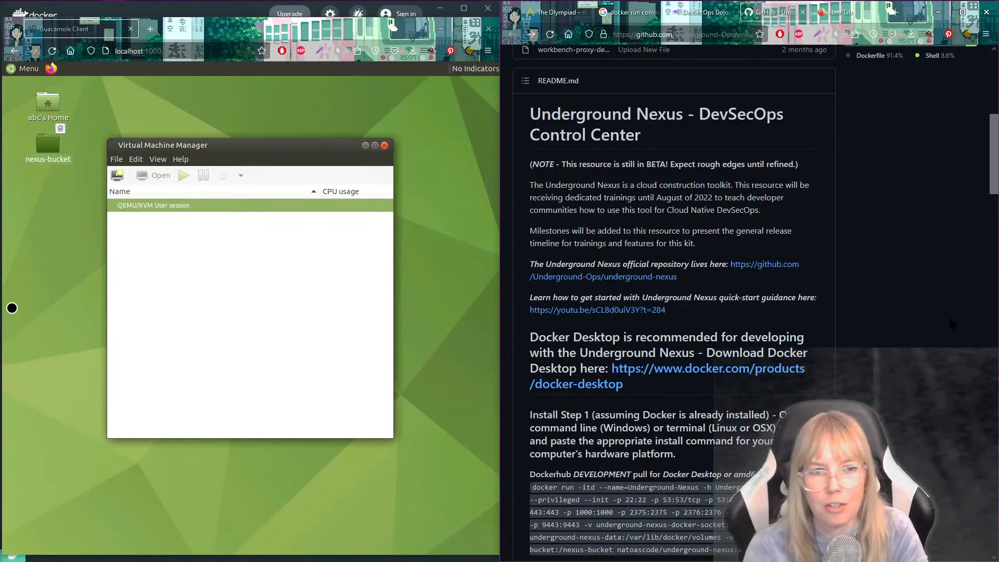
pyautogui.scroll(-7, 949, 322)
pyautogui.scroll(-20, 950, 322)
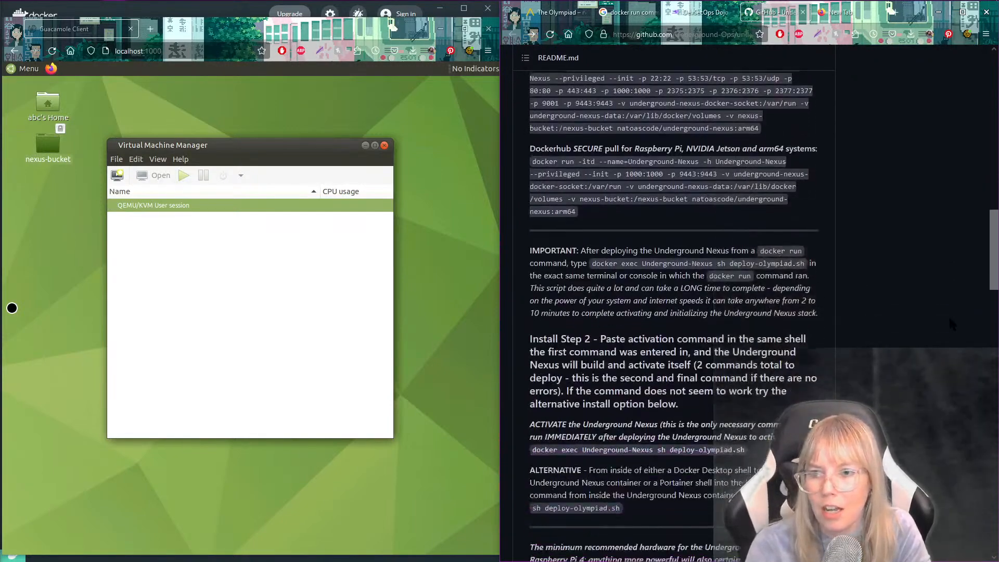
pyautogui.scroll(-20, 943, 317)
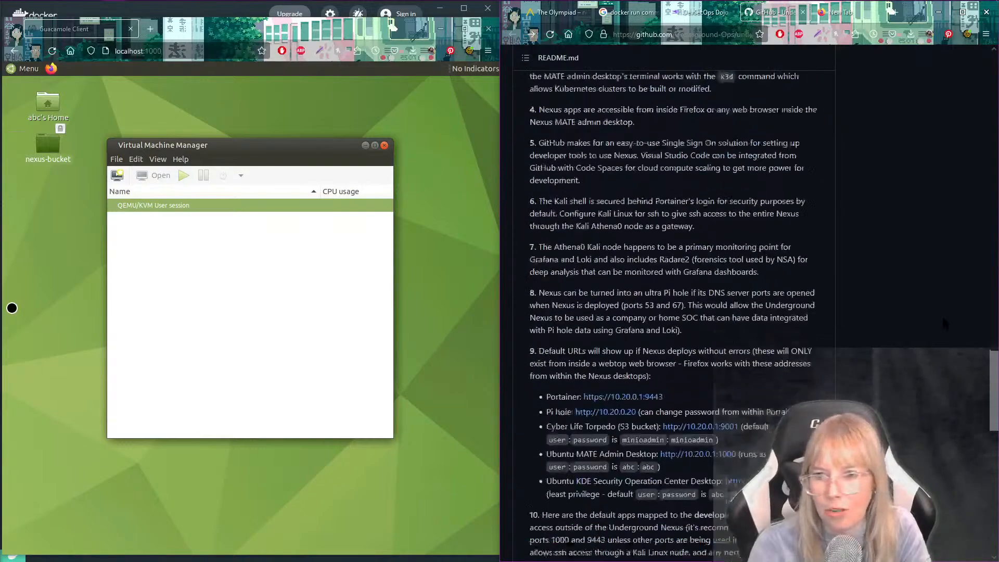
pyautogui.scroll(-10, 942, 326)
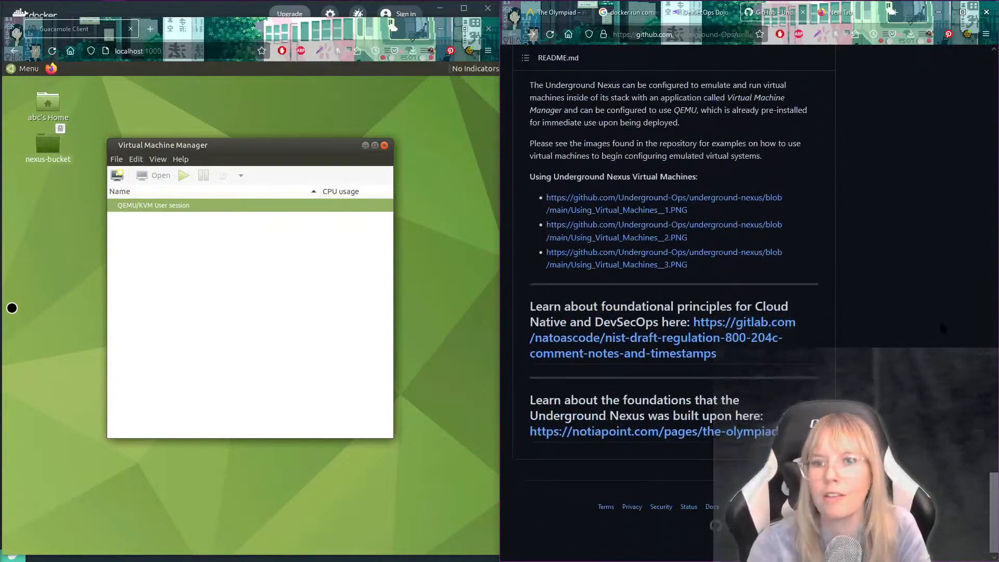
pyautogui.scroll(5, 934, 297)
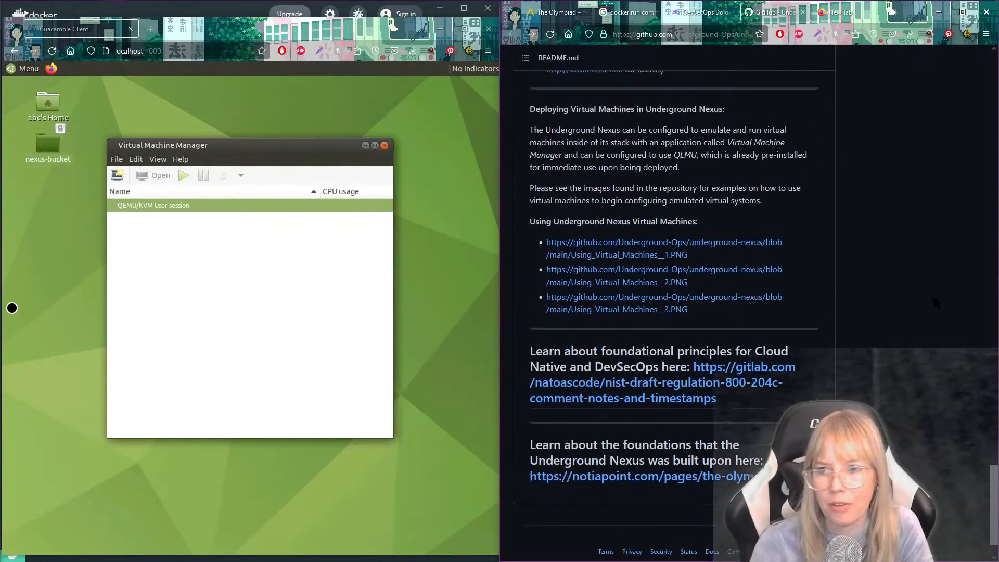
pyautogui.scroll(-5, 934, 297)
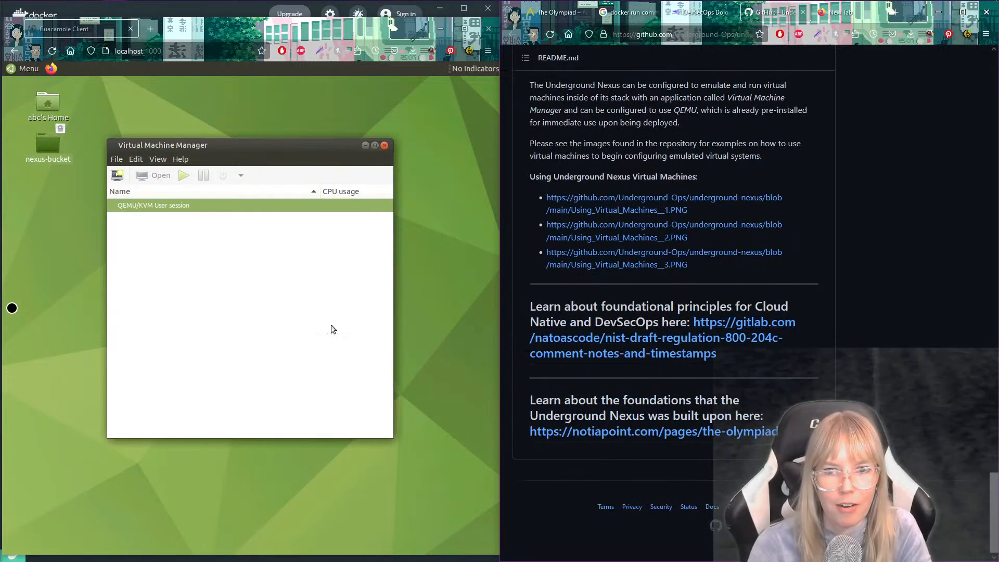
# Close the Virtual Machine Manager window in the MATE desktop.
pyautogui.click(384, 146)
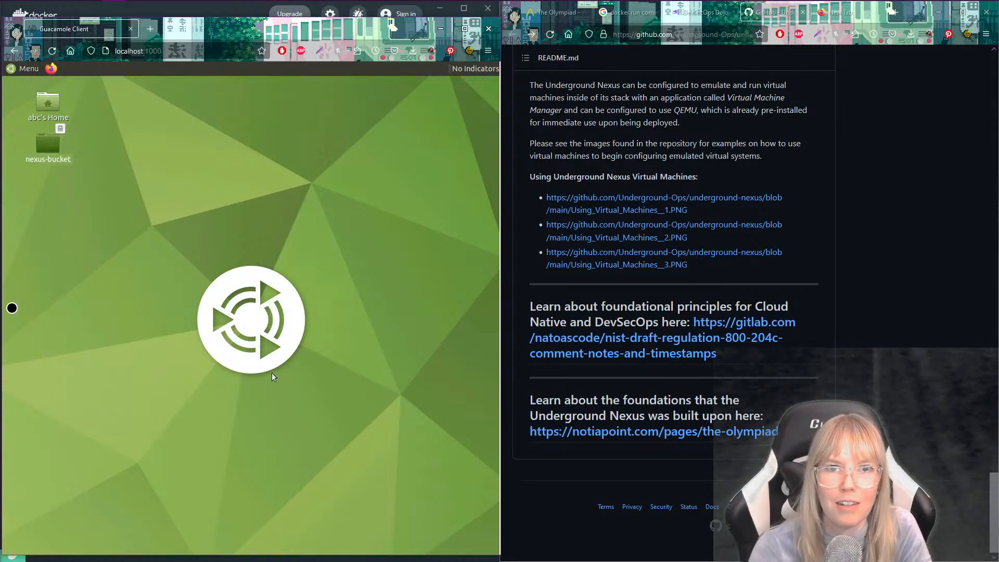